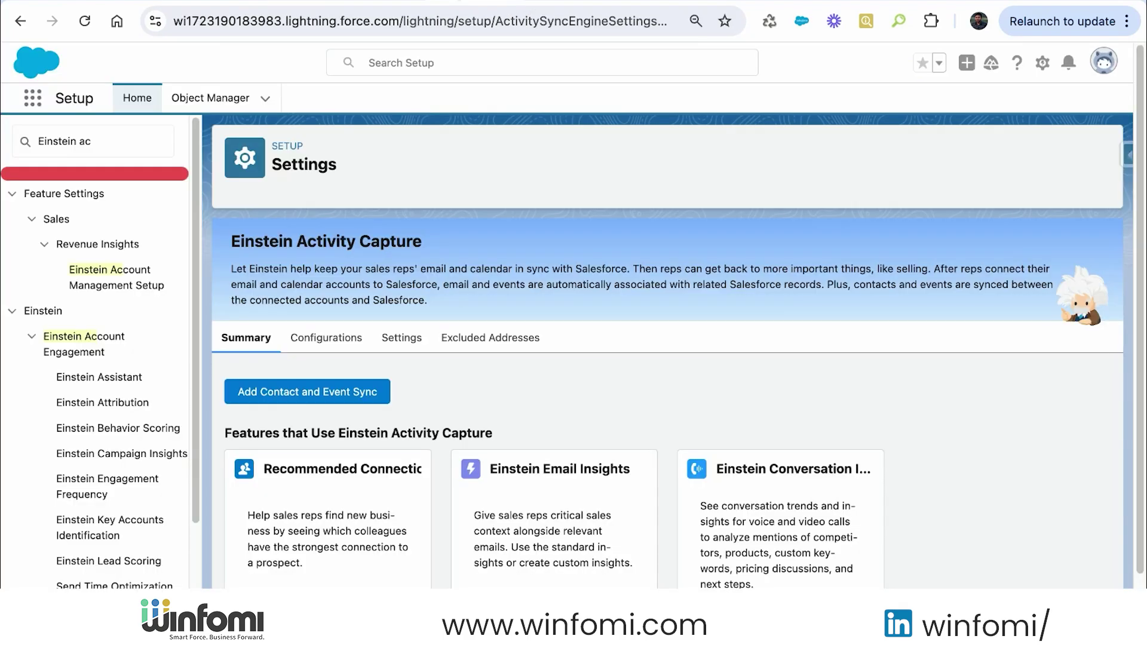
# - Find the Users setup page and open the detail record of the system administrator who needs Einstein Activity Capture access
pyautogui.click(85, 144)
pyautogui.write('user')
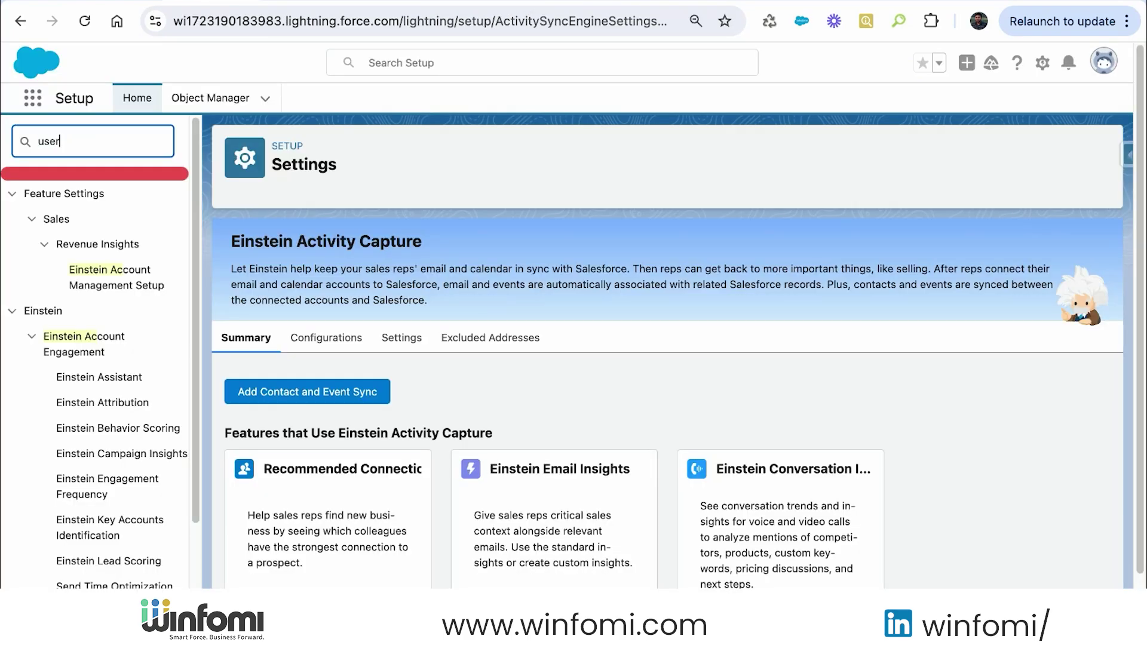
pyautogui.click(49, 397)
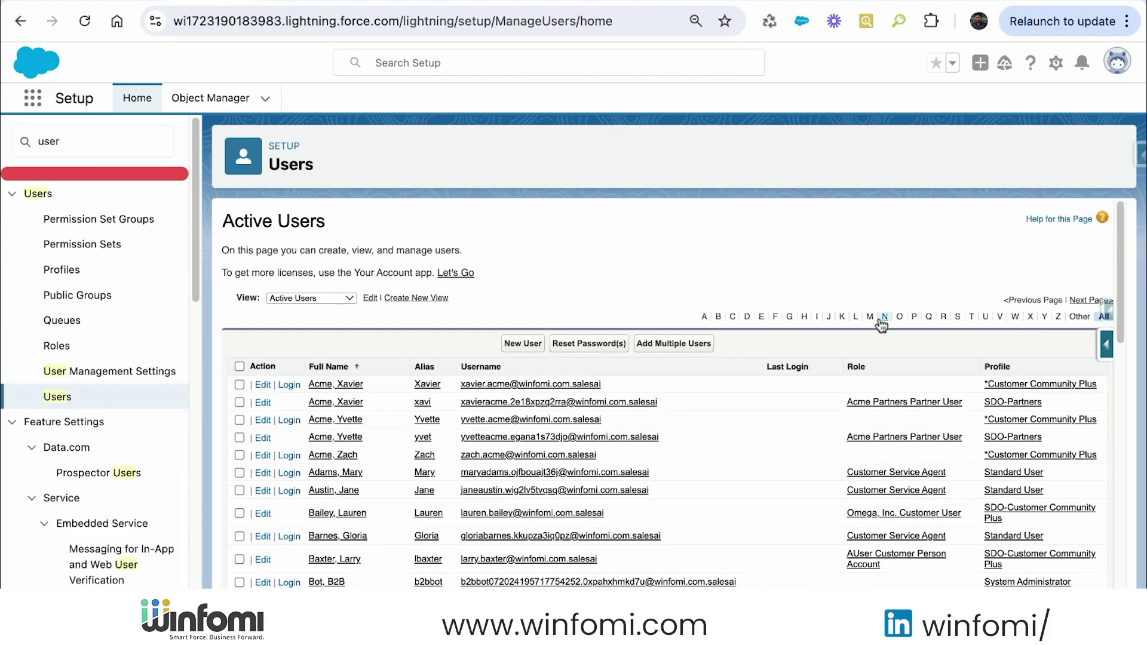
pyautogui.click(895, 318)
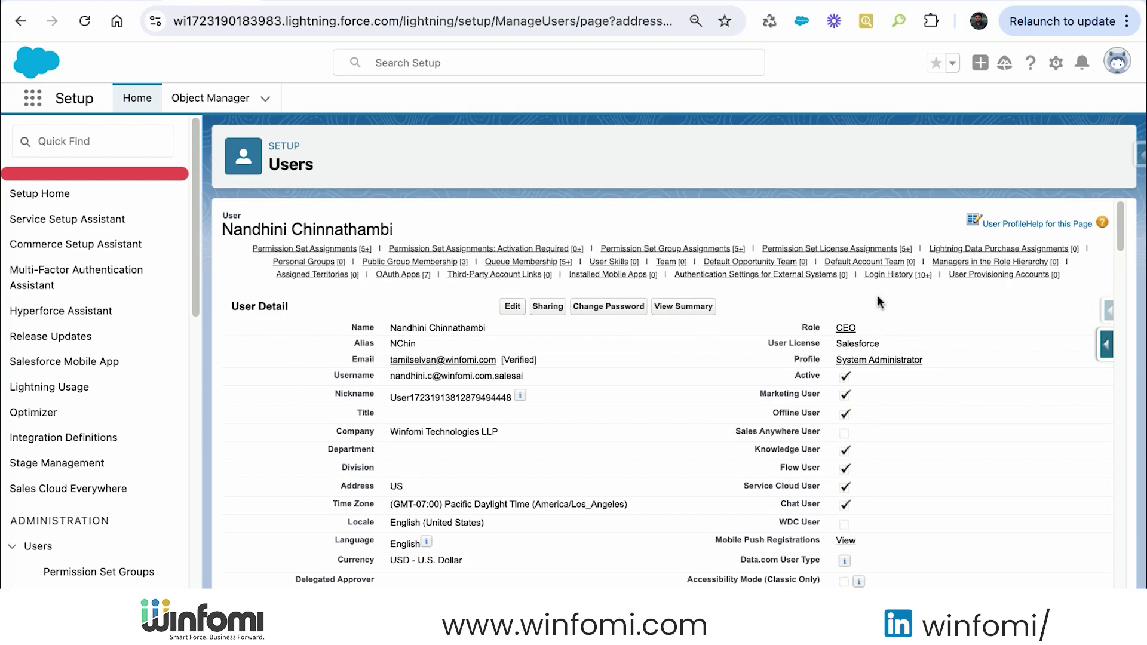
# - Try to open the complete list of the user's permission set license assignments, and return to the user record
pyautogui.click(859, 254)
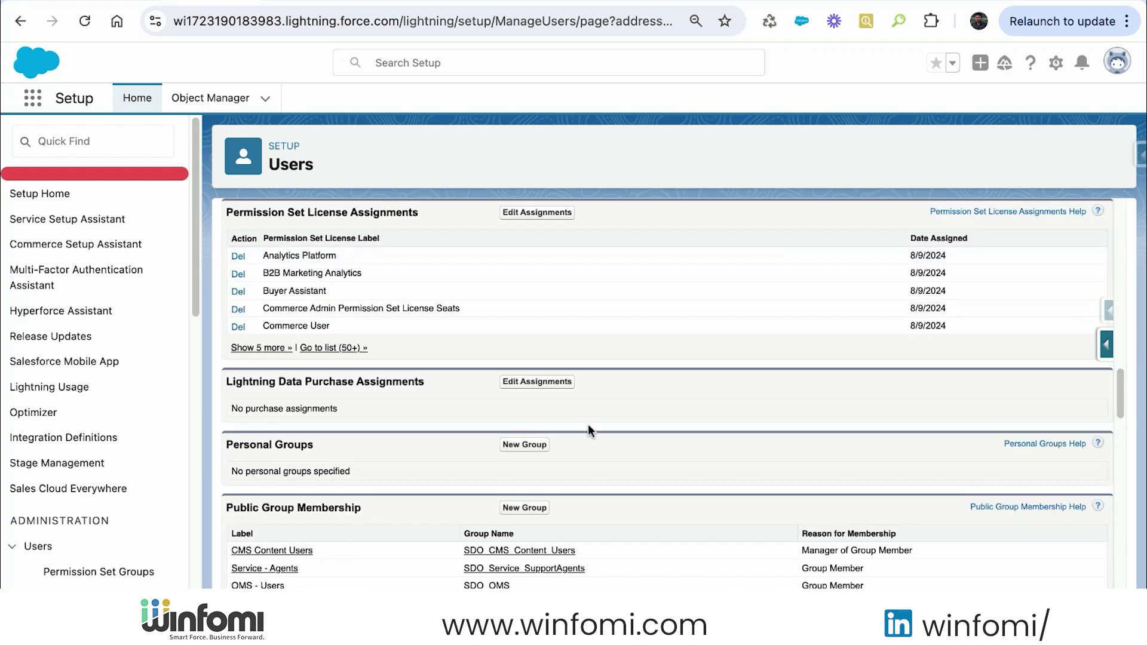
pyautogui.tripleClick(281, 212)
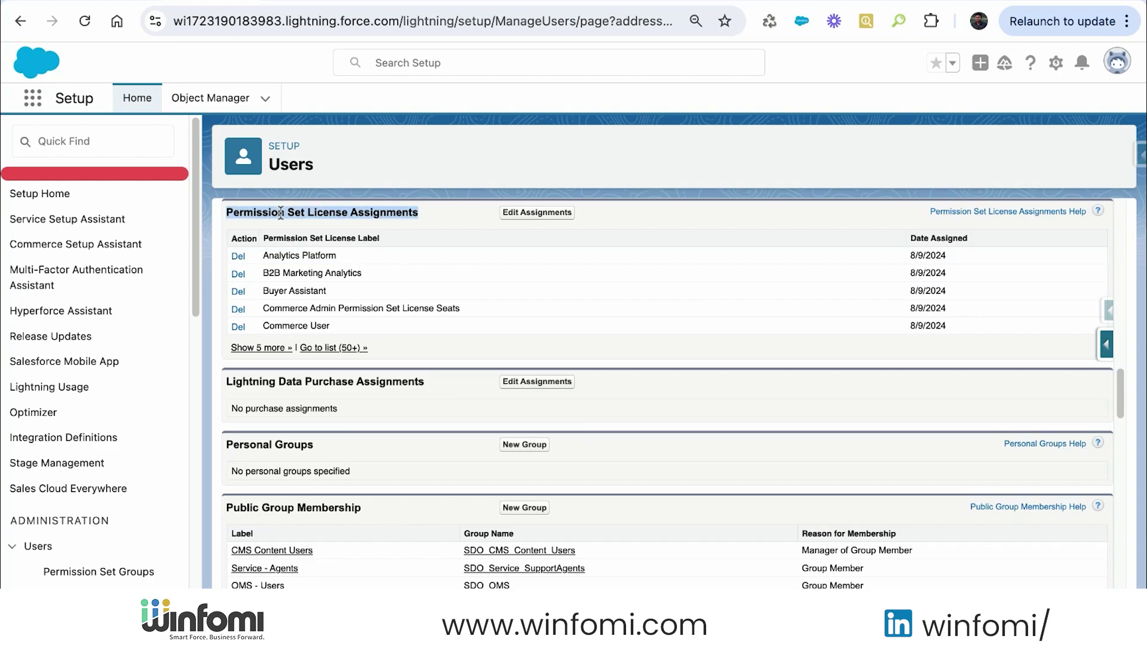
pyautogui.click(395, 272)
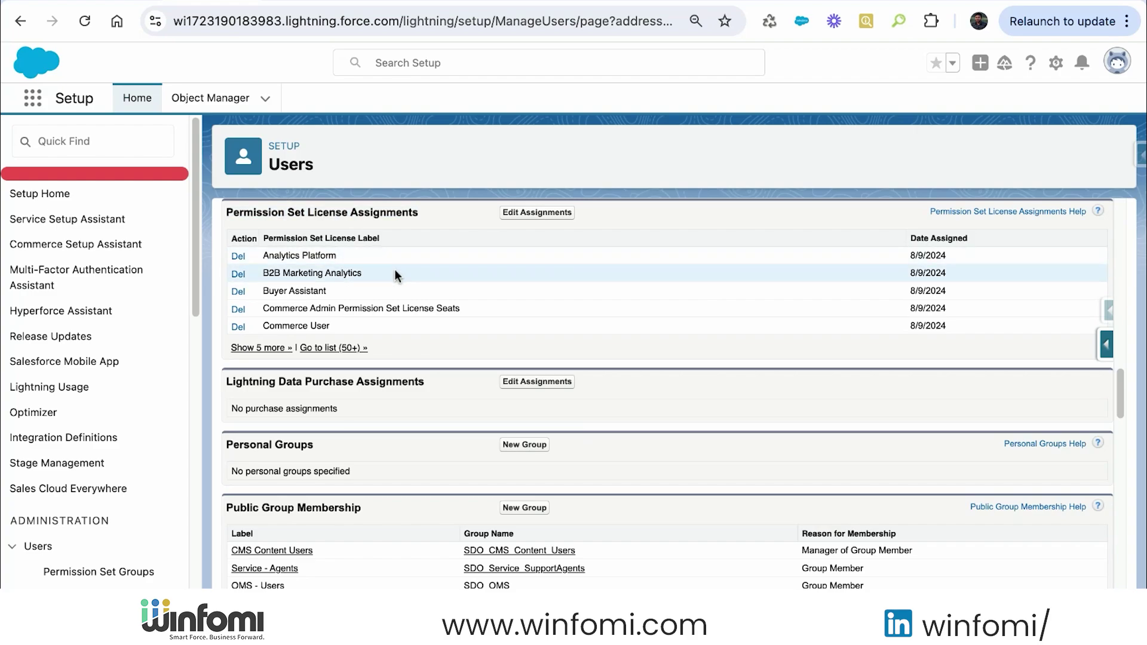
pyautogui.click(327, 351)
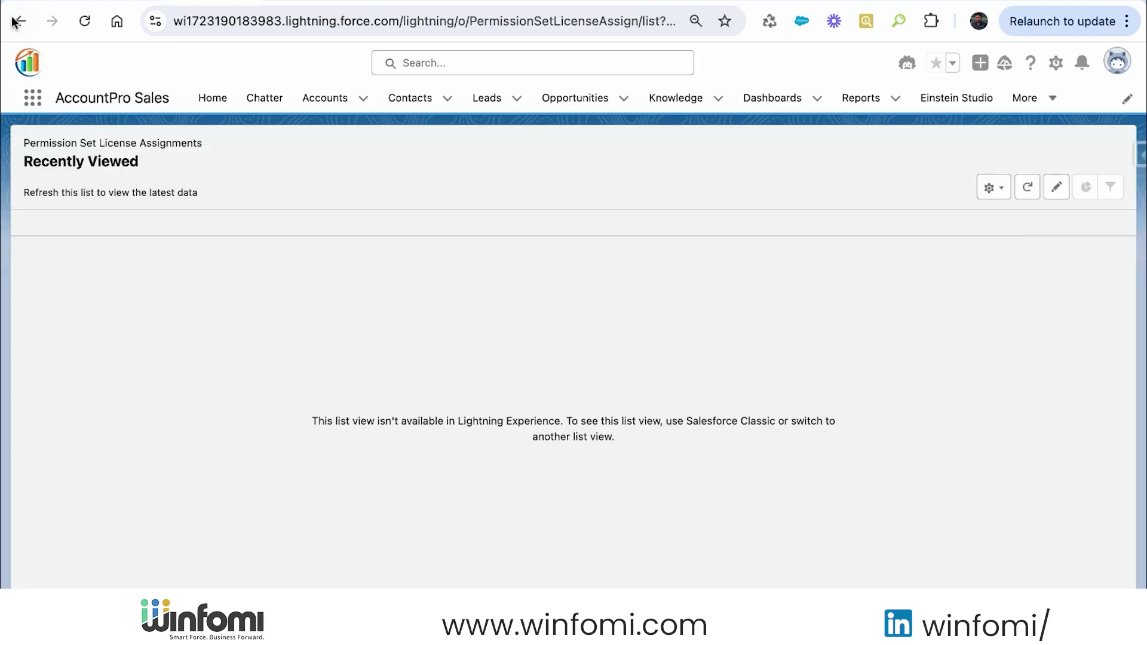
pyautogui.click(989, 186)
pyautogui.click(971, 255)
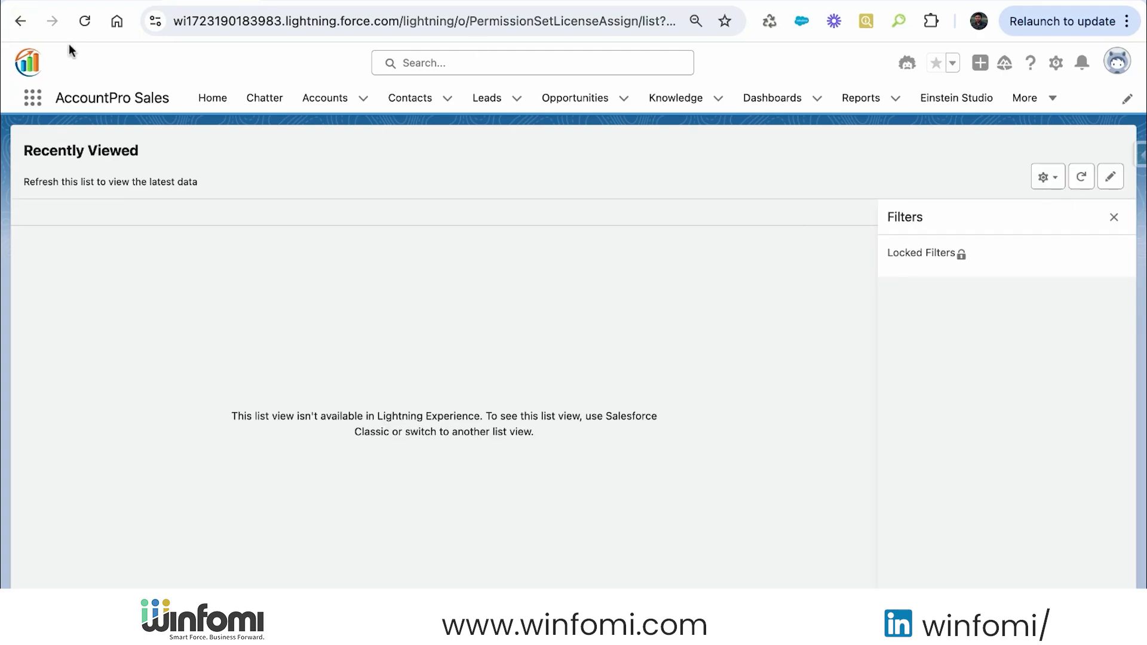
pyautogui.click(23, 22)
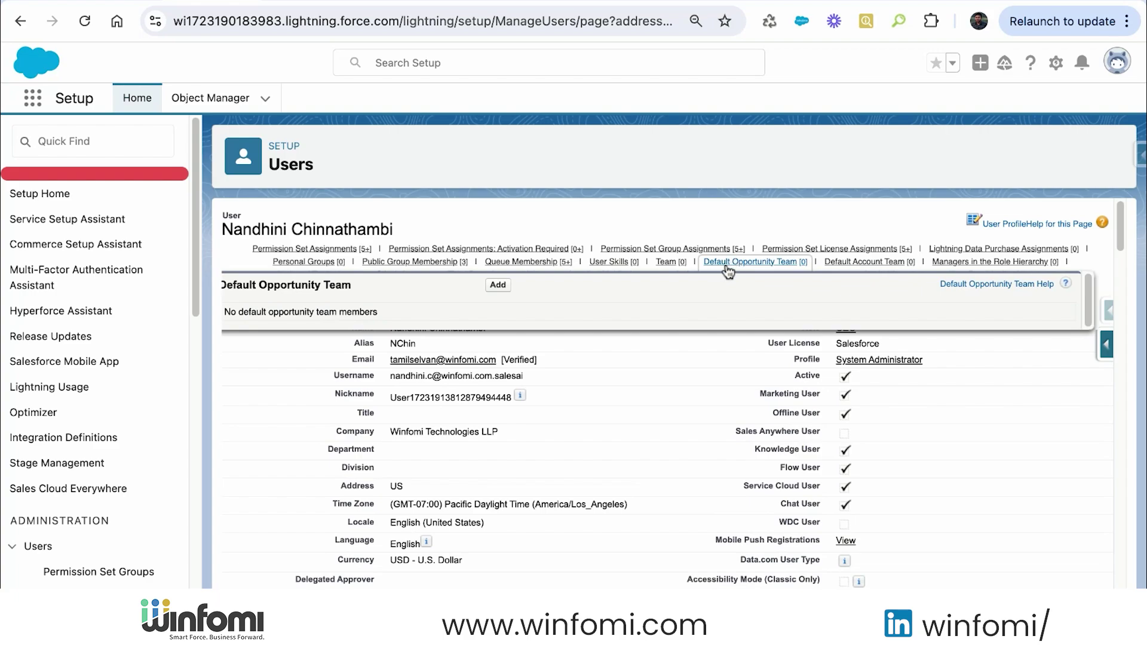
# - Enable the Standard Einstein Activity Capture User permission set license for the user and save the assignment
pyautogui.click(870, 249)
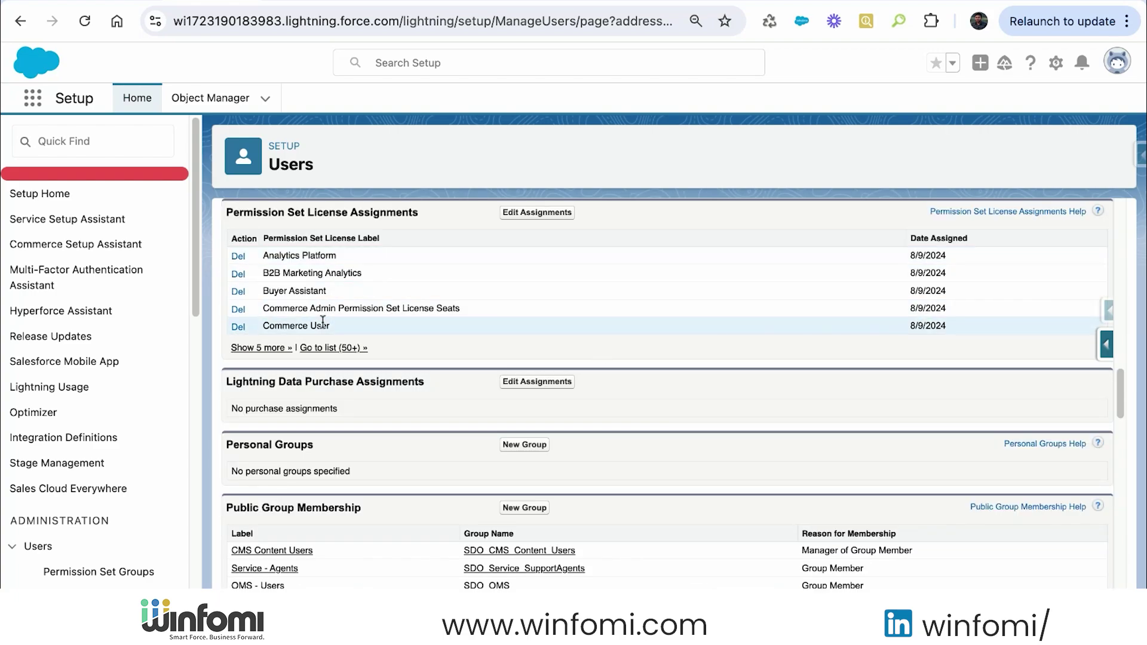
pyautogui.click(525, 217)
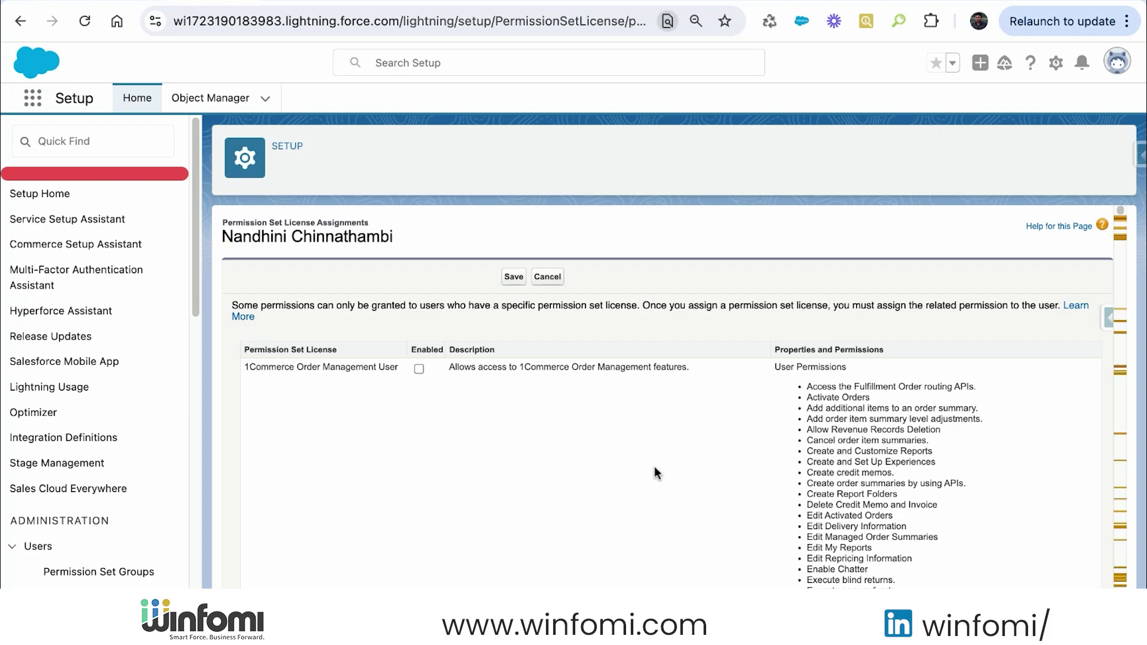
pyautogui.write('nstein Activity Capture')
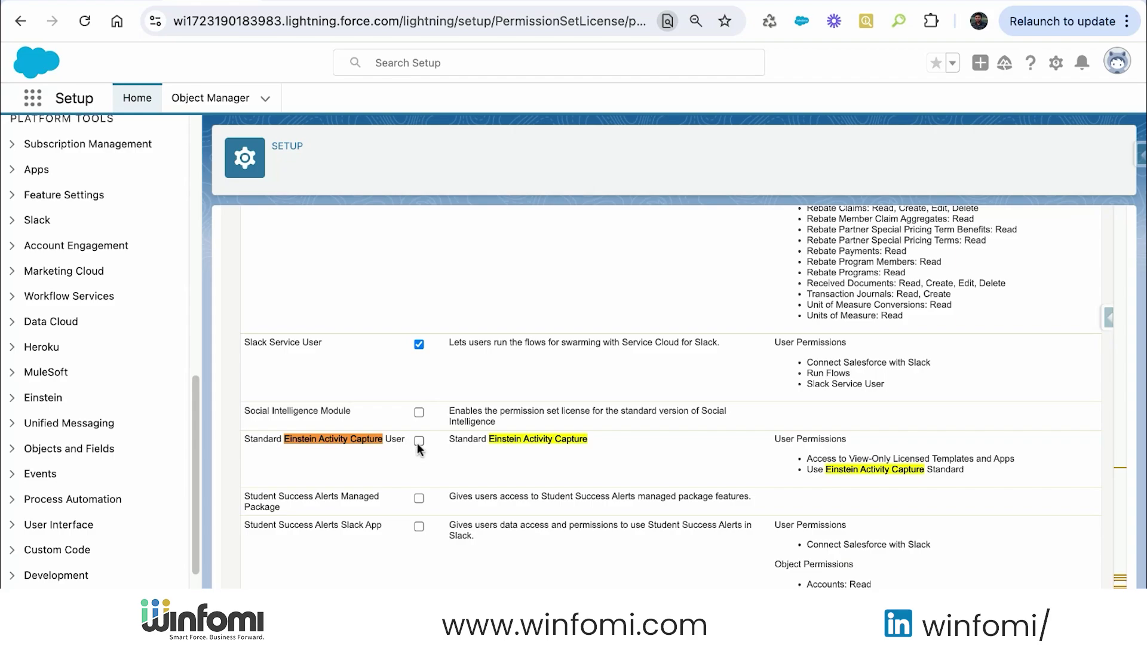
pyautogui.click(419, 441)
pyautogui.scroll(20, 454, 370)
pyautogui.click(509, 278)
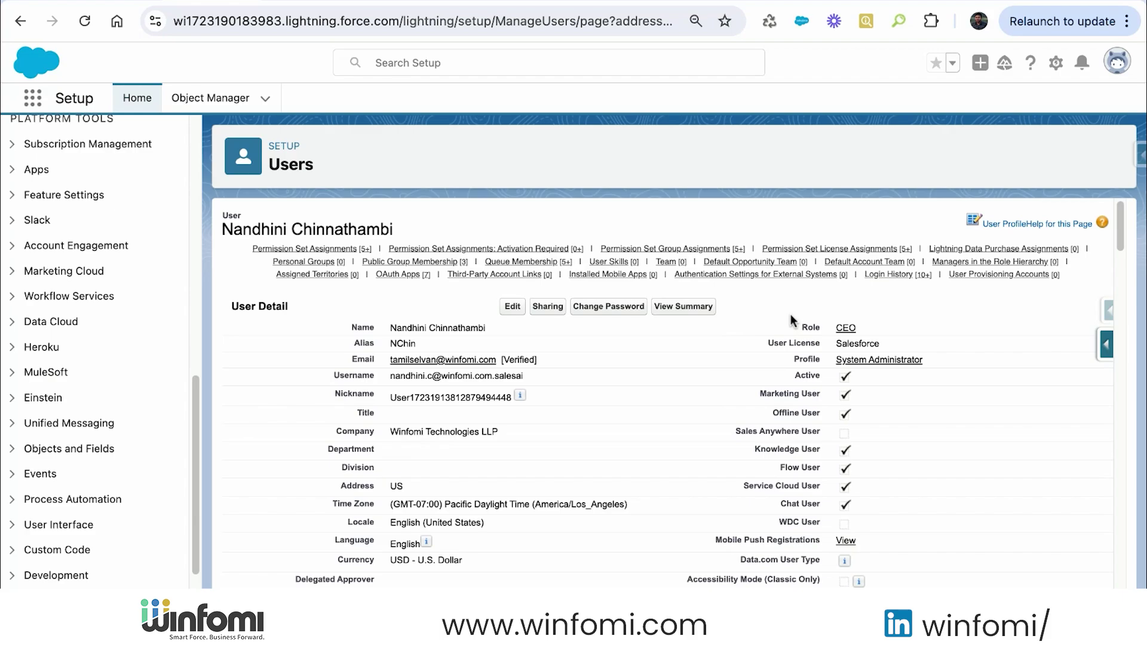
# - Add the Standard Einstein Activity Capture permission set to the user's enabled permission sets and save
pyautogui.click(311, 249)
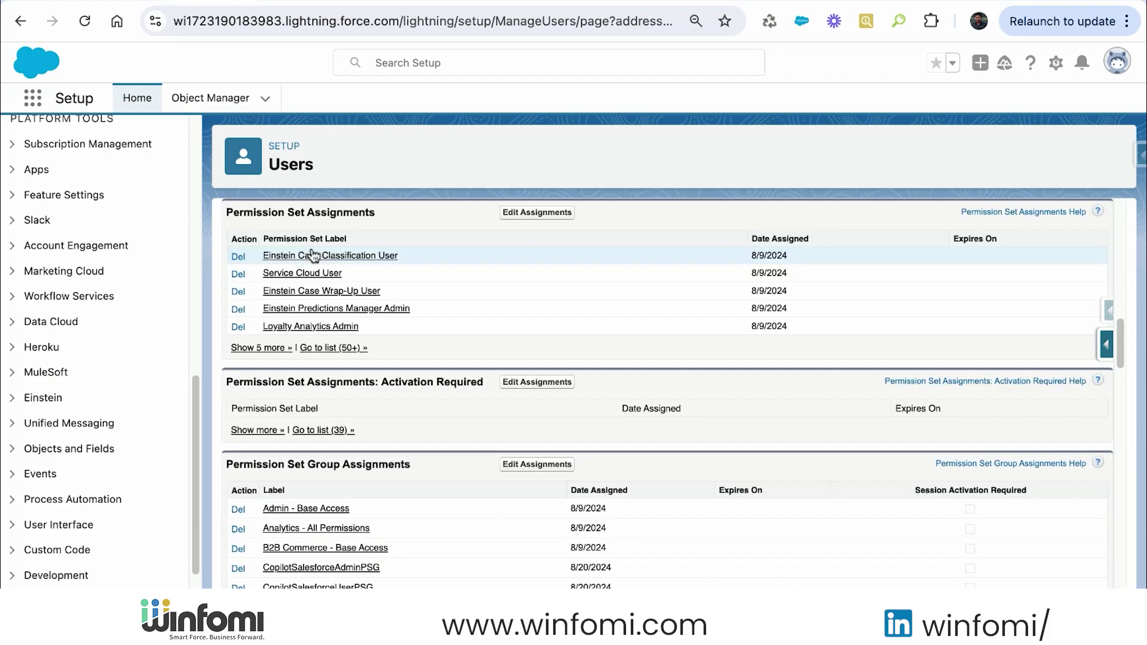
pyautogui.click(509, 215)
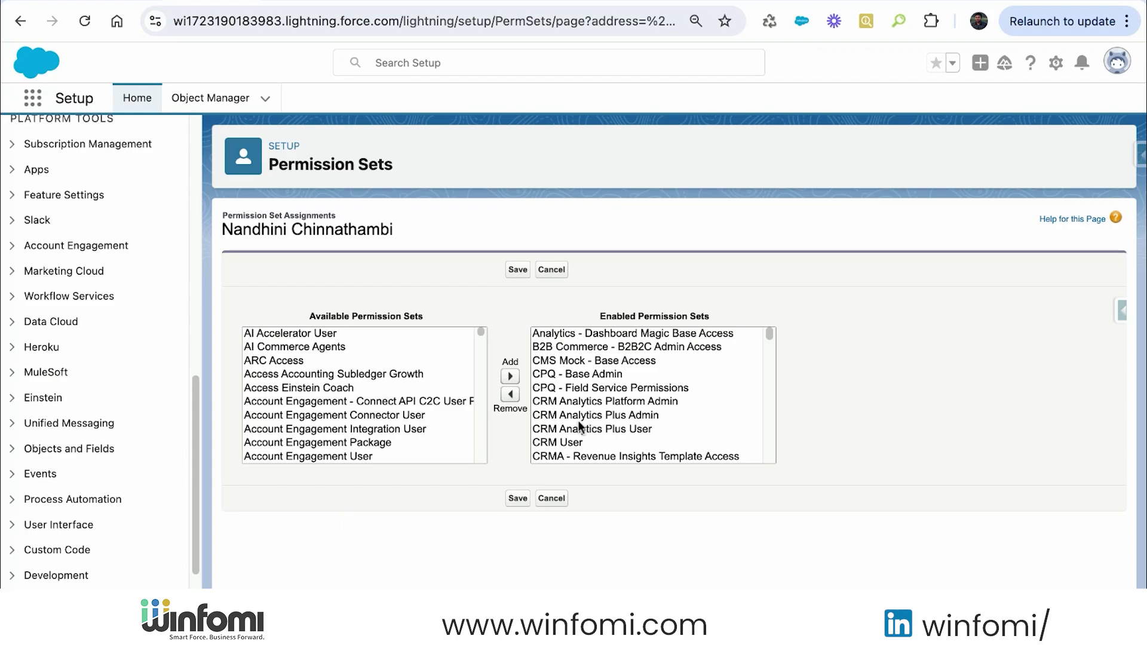
pyautogui.scroll(-10, 578, 423)
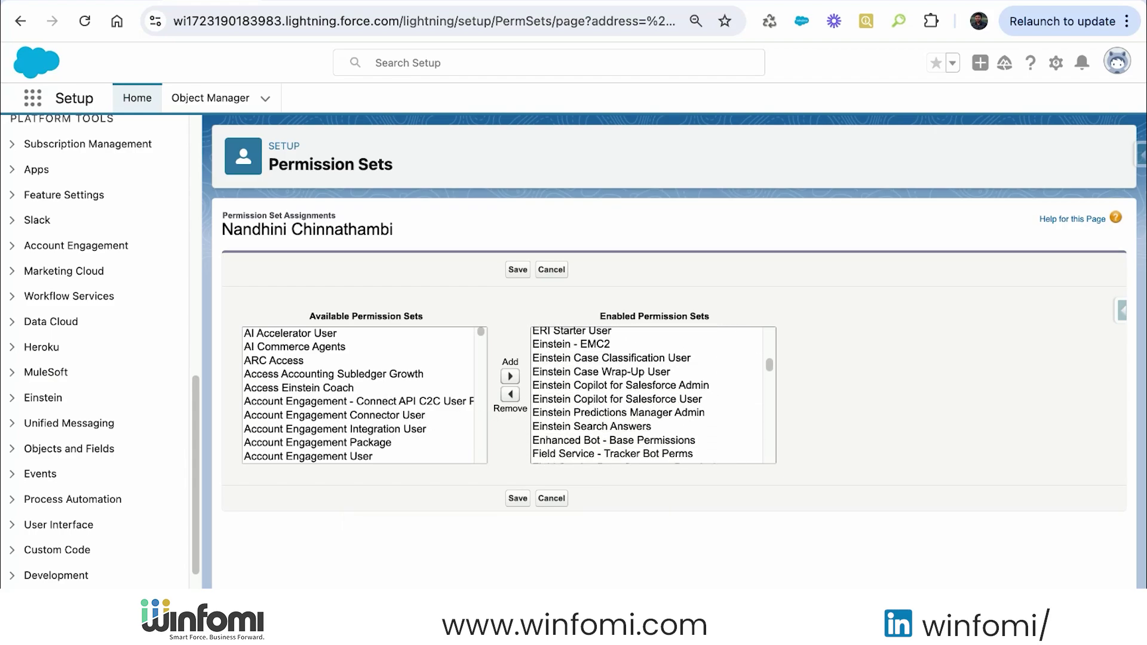
pyautogui.scroll(2, 597, 406)
pyautogui.scroll(-5, 429, 423)
pyautogui.scroll(-20, 429, 415)
pyautogui.click(344, 418)
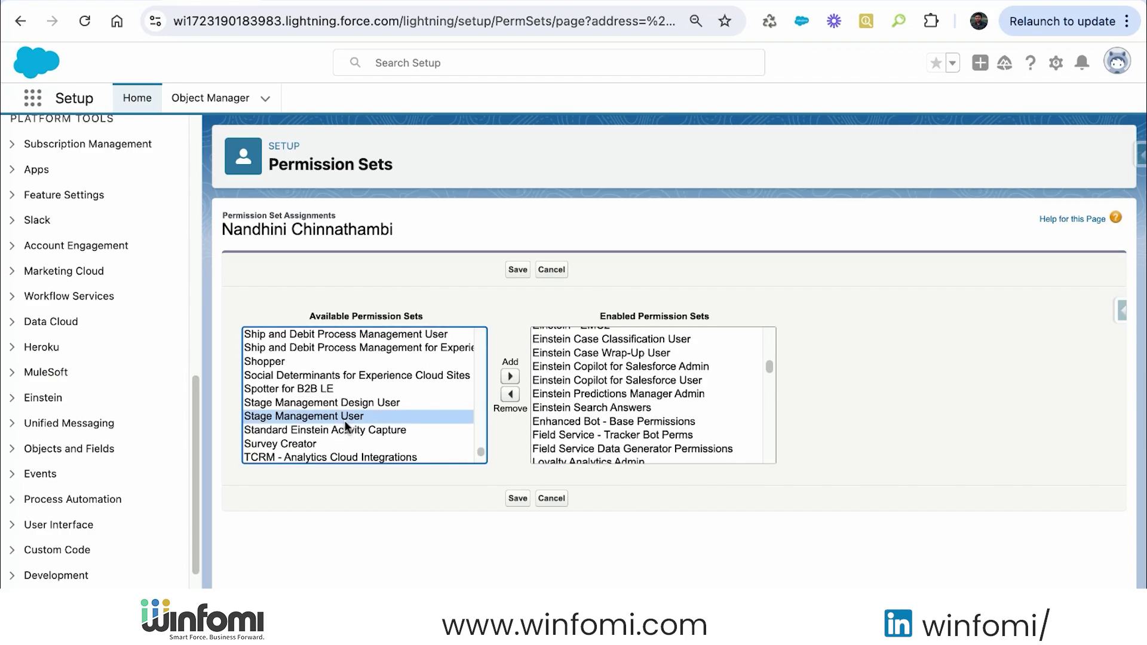
pyautogui.click(326, 431)
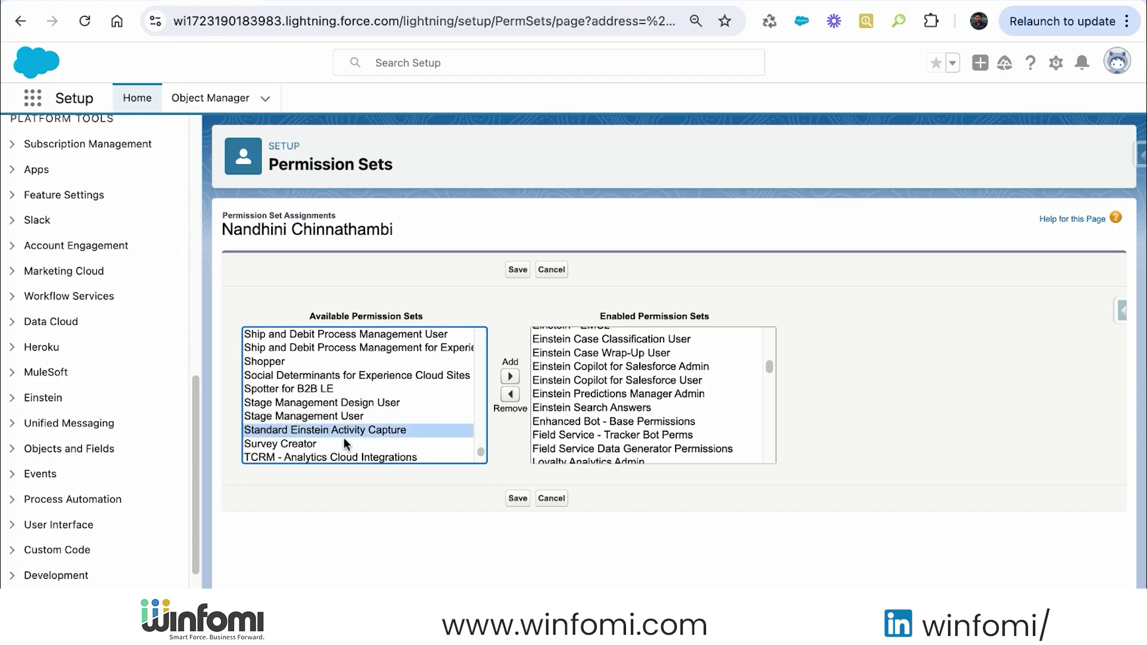
pyautogui.click(509, 375)
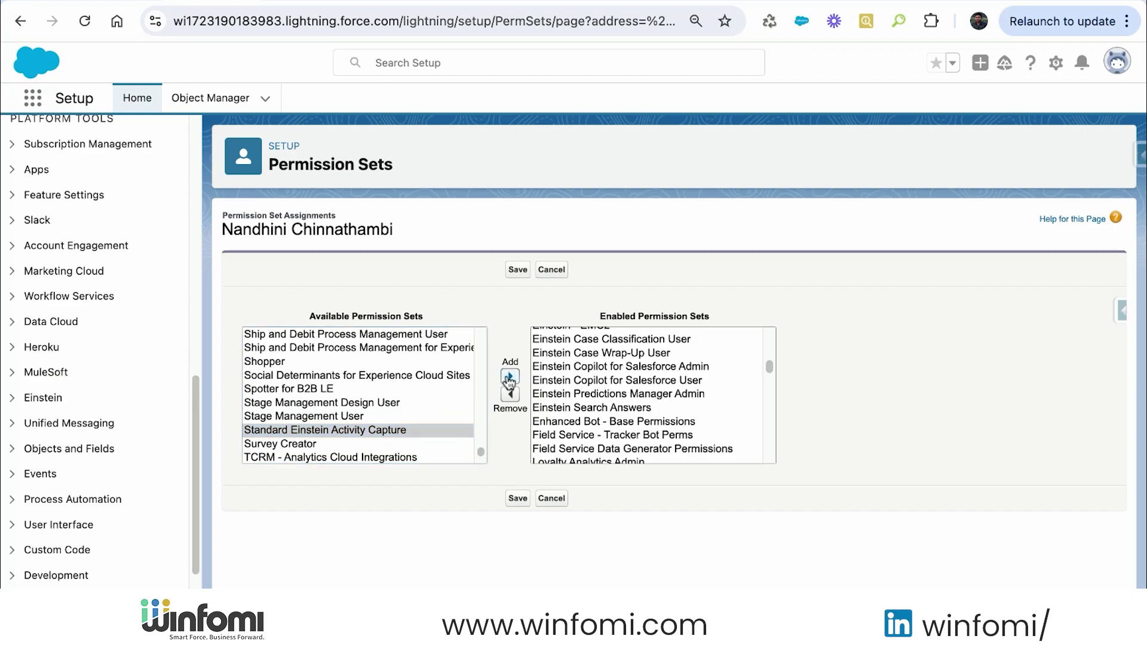
pyautogui.click(517, 499)
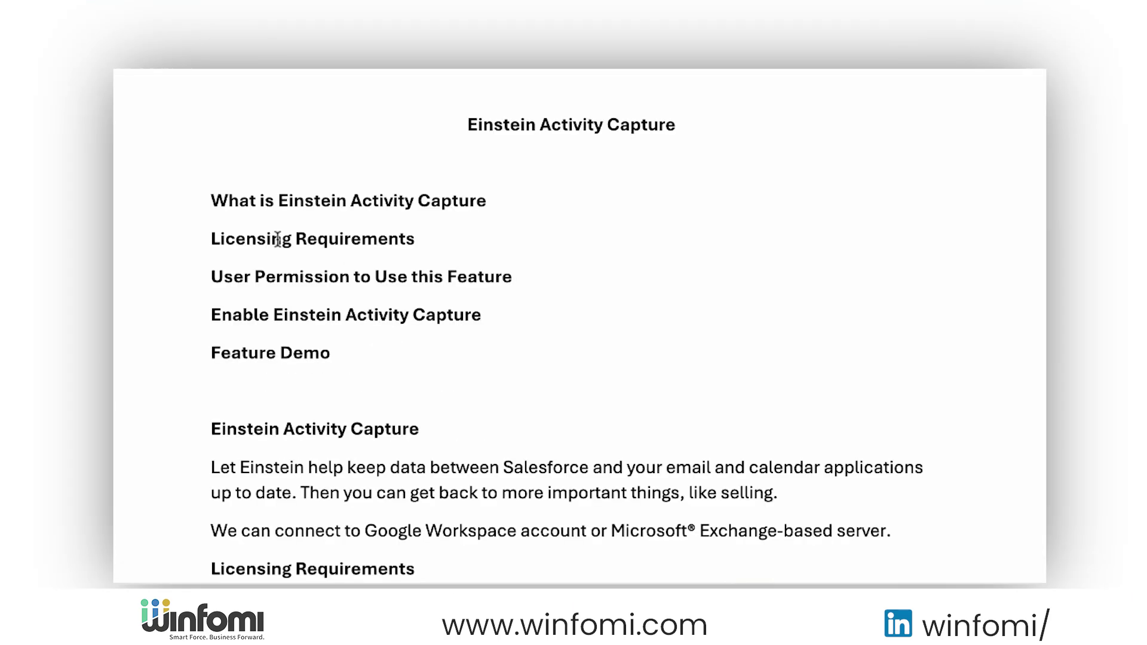
# - Switch to the outline document and review the topics "User Permission to Use this Feature" and "Enable Einstein Activity Capture"
pyautogui.tripleClick(296, 276)
pyautogui.click(545, 270)
pyautogui.click(518, 323)
pyautogui.tripleClick(524, 317)
pyautogui.click(504, 318)
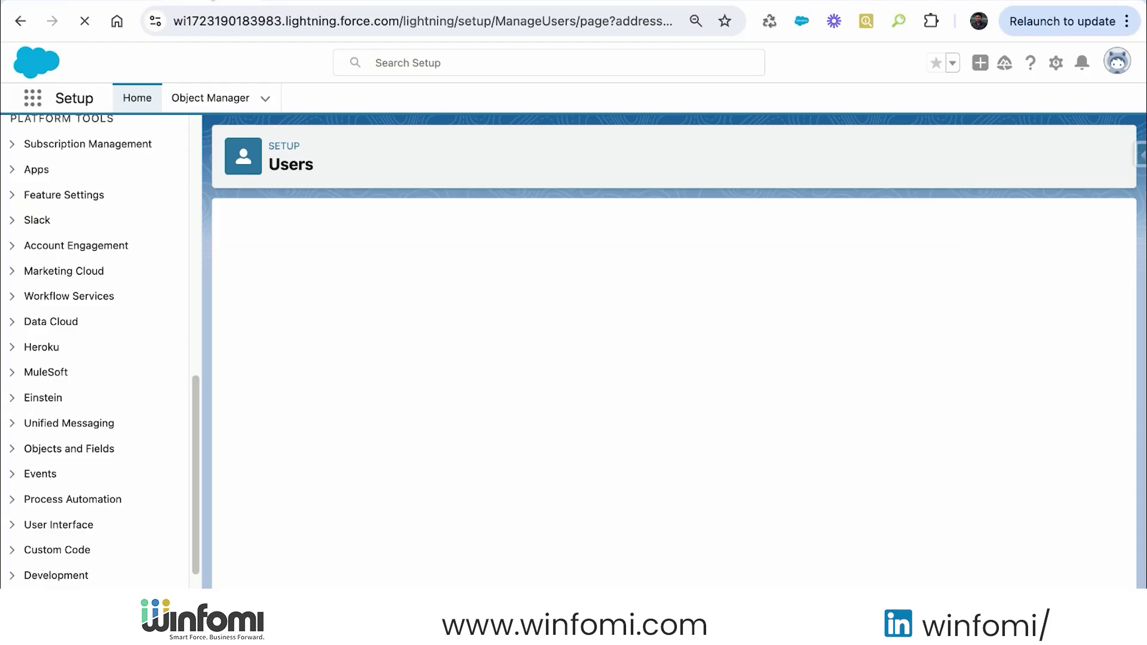
# - Switch back to Salesforce Setup, open the Einstein Activity Capture settings, check its configurations, and return to the summary
pyautogui.click(95, 146)
pyautogui.write('ein')
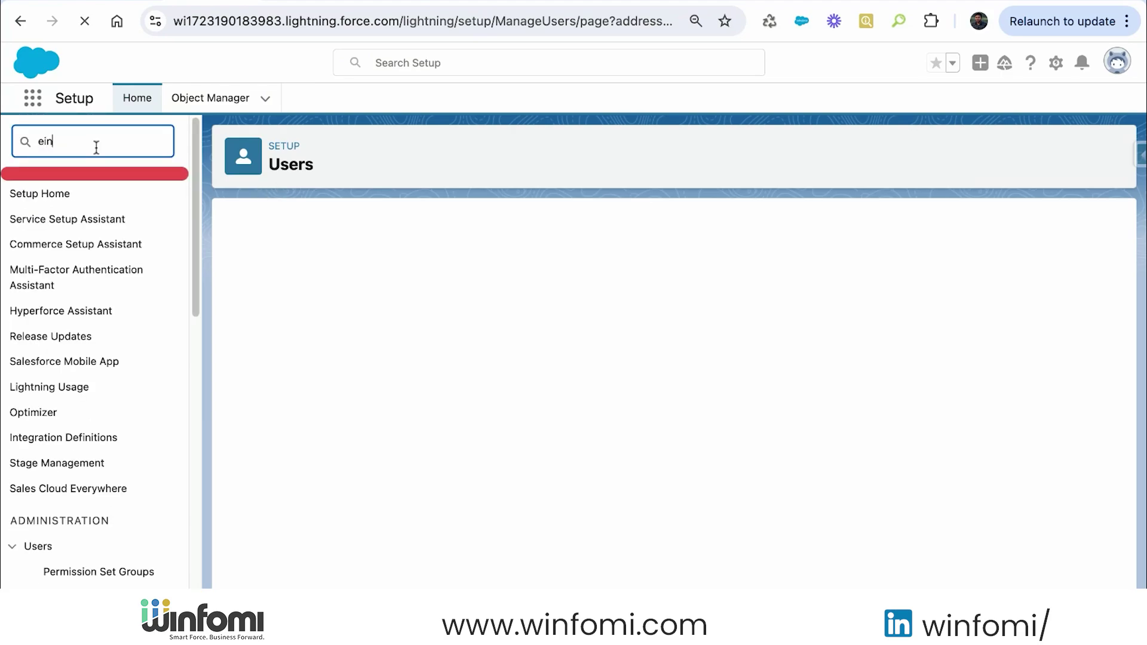
pyautogui.write('stein act')
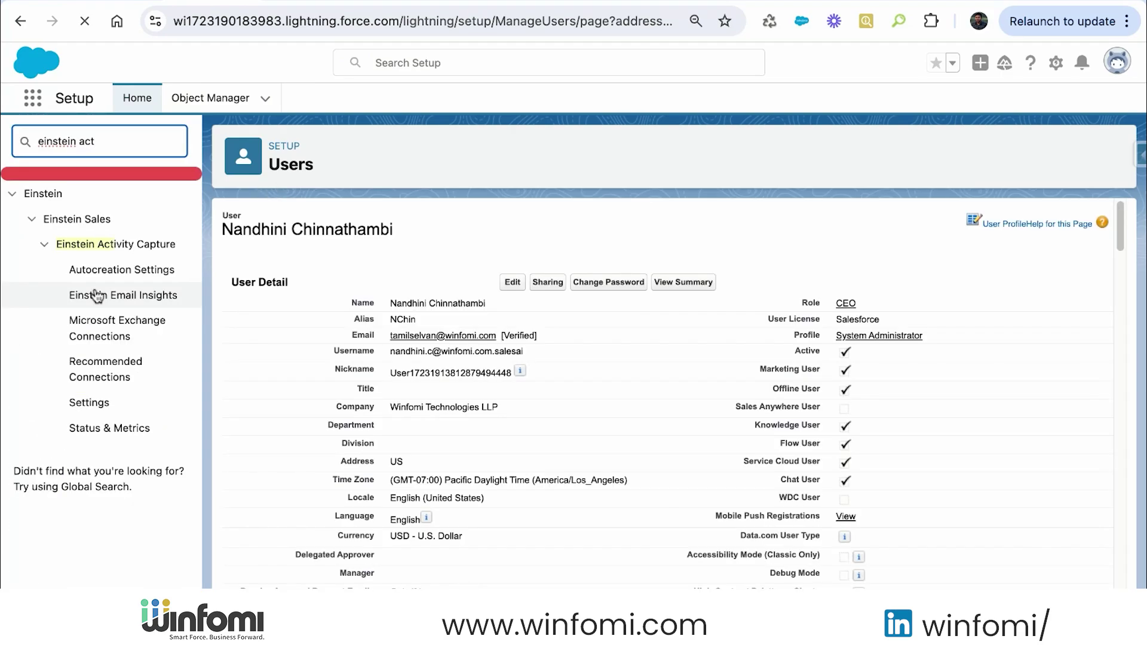
pyautogui.click(81, 404)
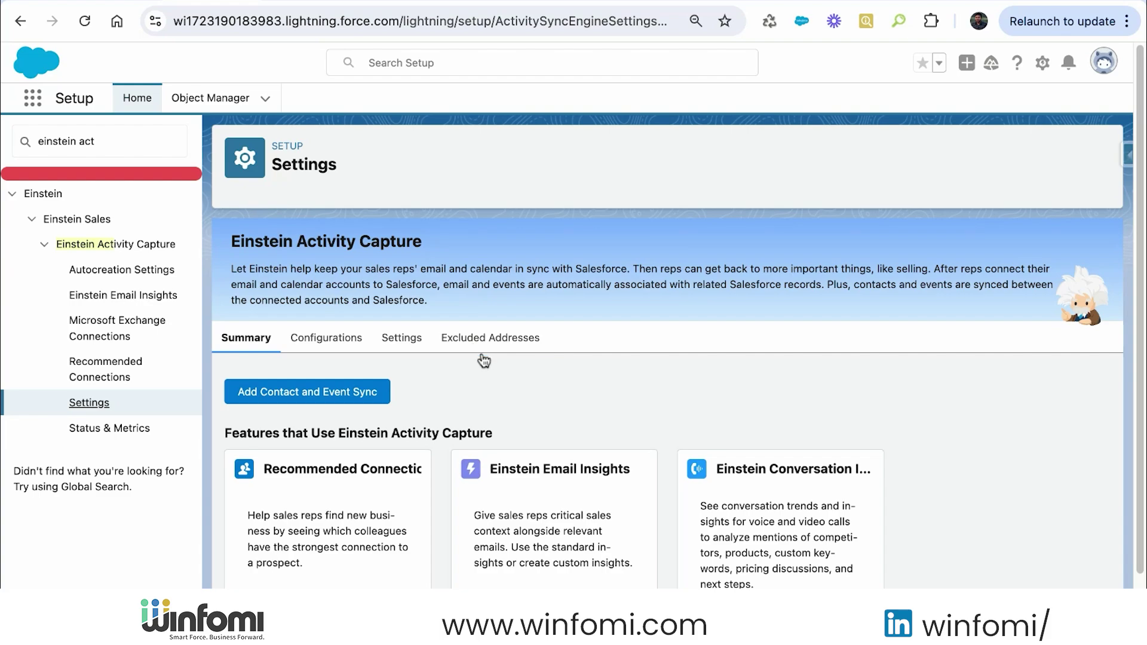
pyautogui.click(329, 339)
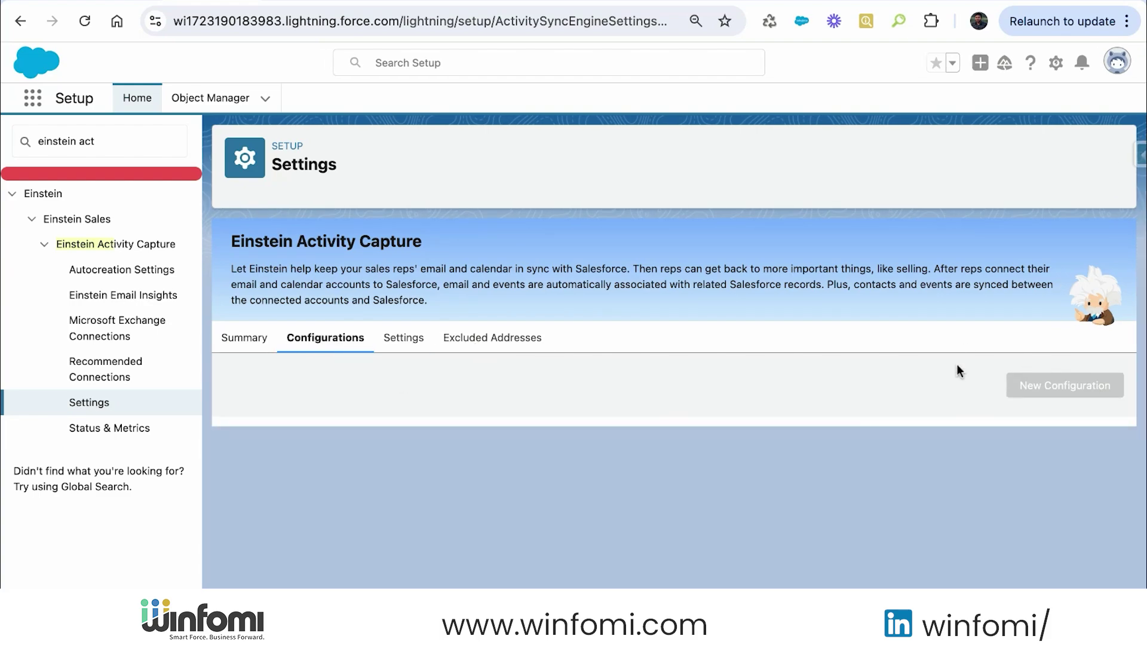
pyautogui.click(262, 336)
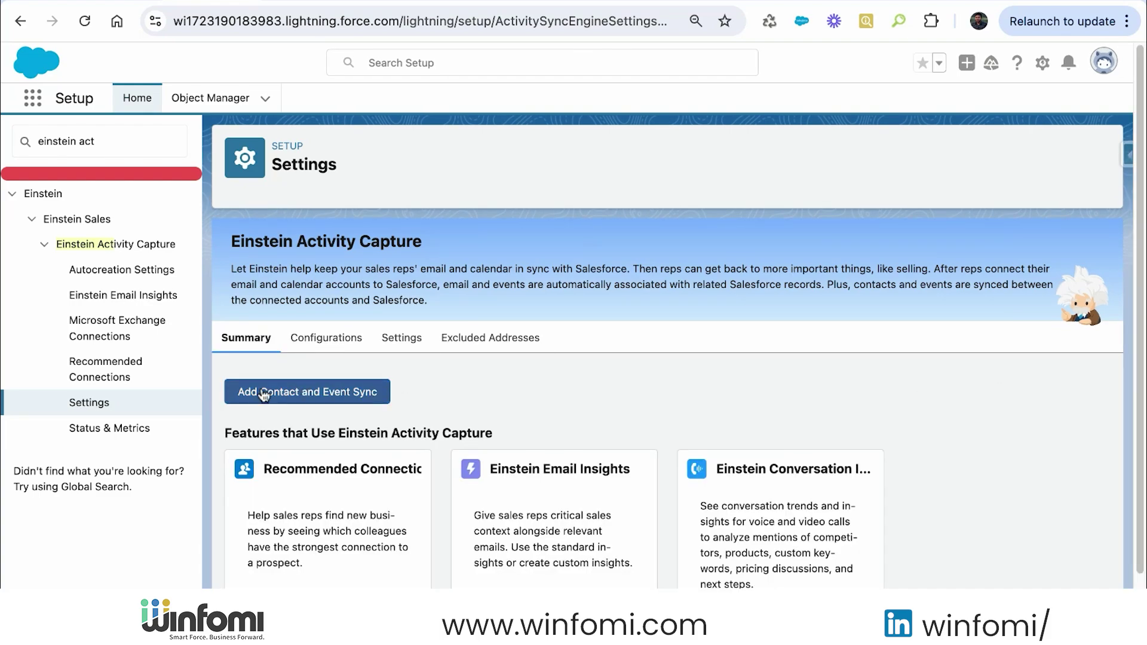
# - Start adding contact and event sync with Microsoft Office 365 as the service, and choose how users connect their accounts
pyautogui.click(291, 399)
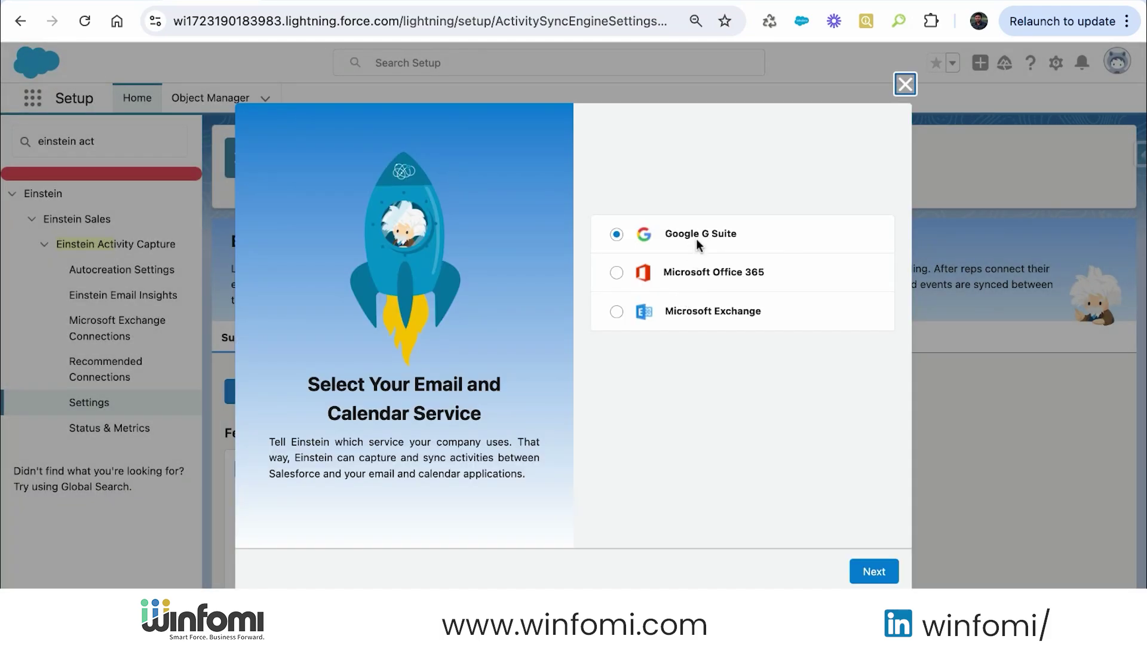
pyautogui.click(700, 269)
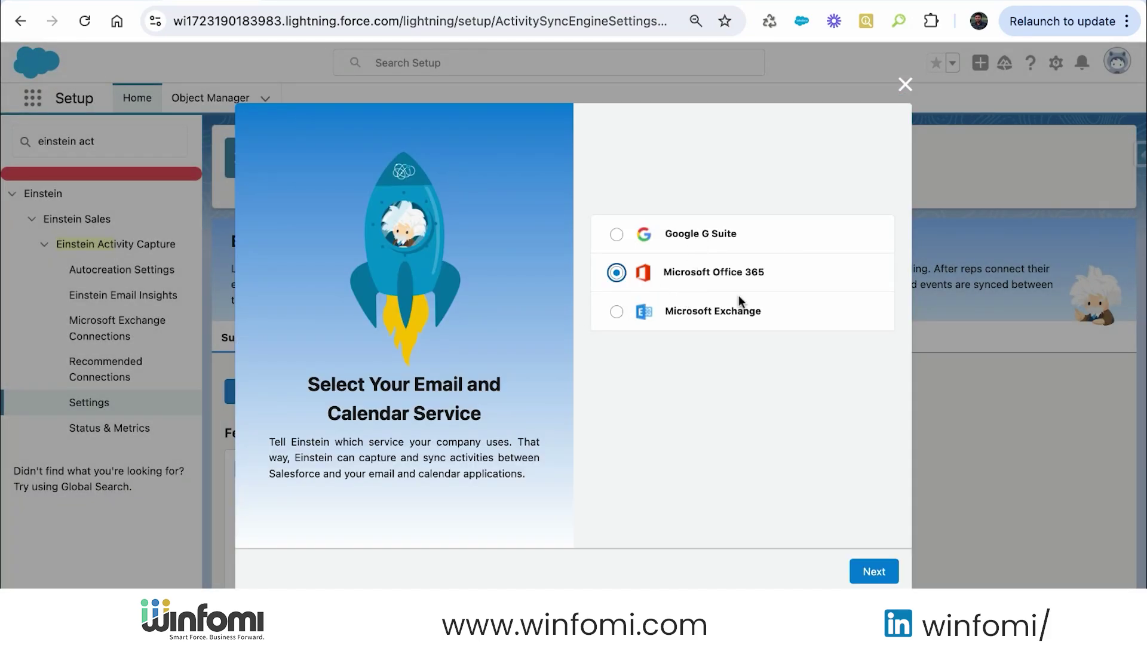
pyautogui.press('Return')
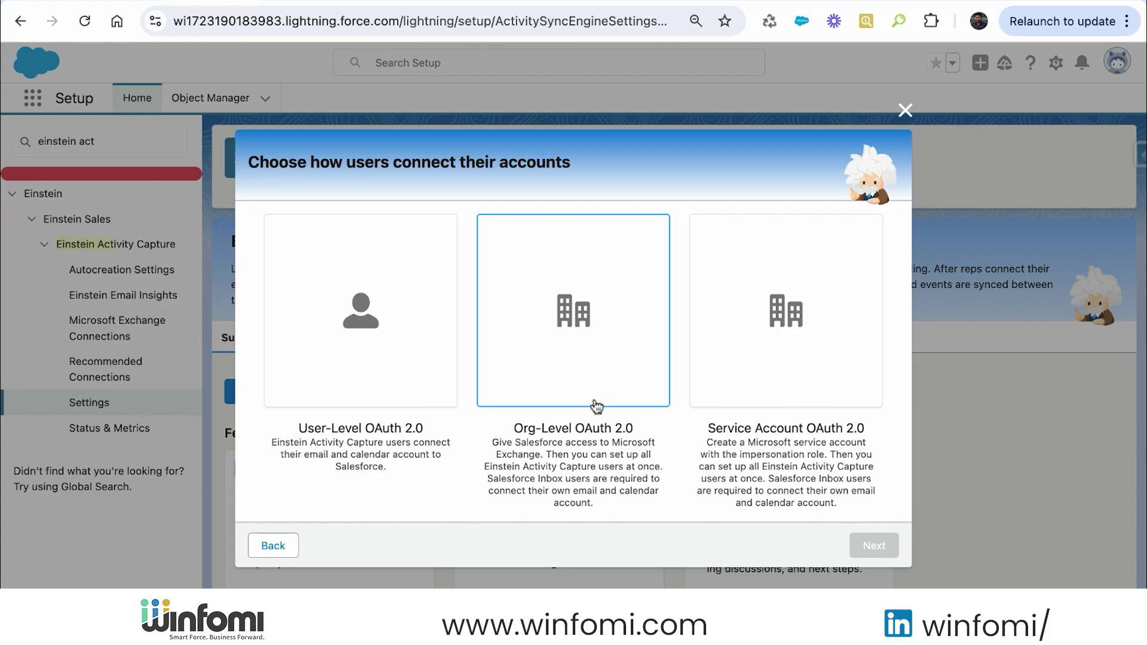
pyautogui.click(786, 382)
# - Name the configuration "Salesforce & Microsoft 365 Connection", leave it active, and continue to the sync settings
pyautogui.click(327, 310)
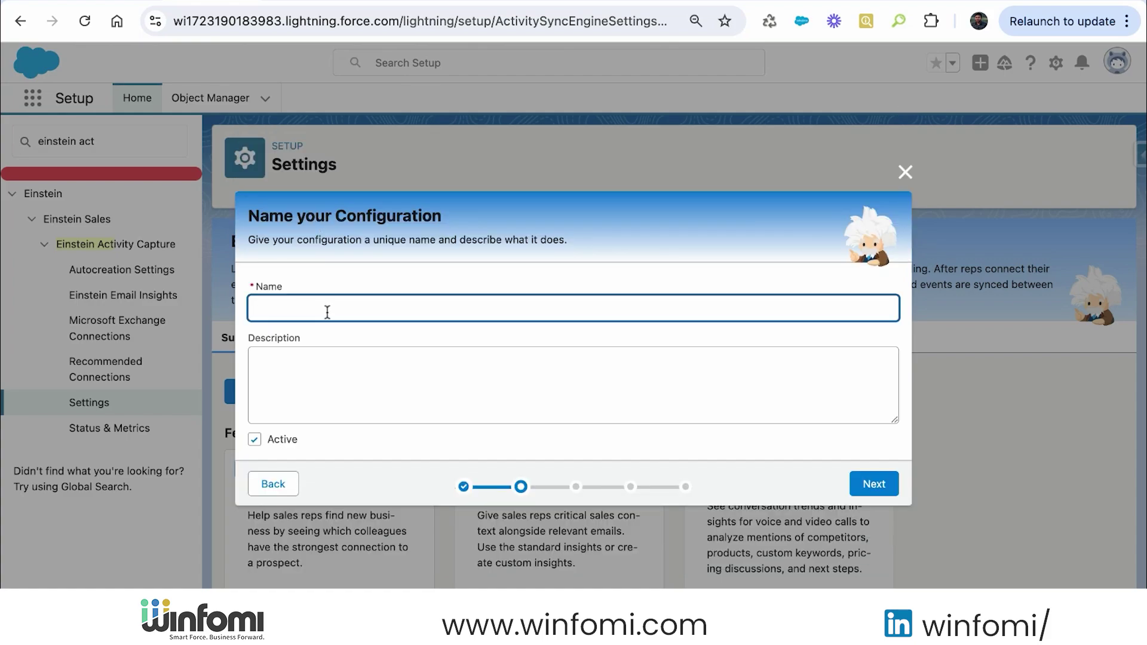
pyautogui.write('Salesforce & Microsoft 365 Connection')
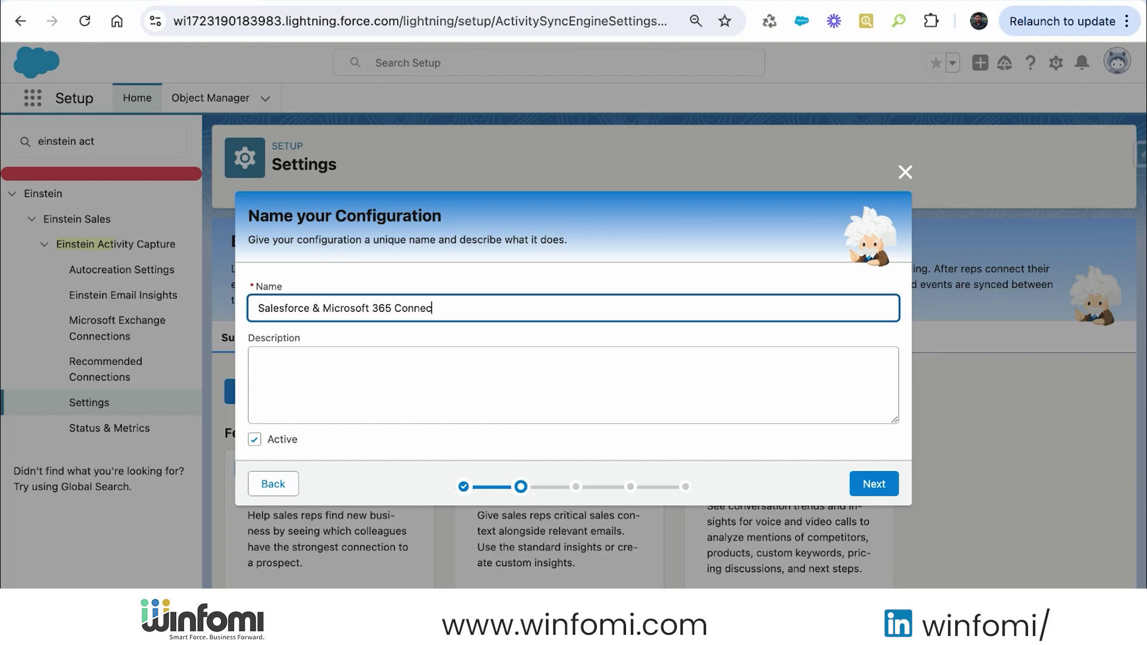
pyautogui.click(887, 485)
# - Review the sync settings for emails and events, check the event direction options, and keep Both Directions
pyautogui.scroll(-1, 696, 298)
pyautogui.scroll(1, 696, 299)
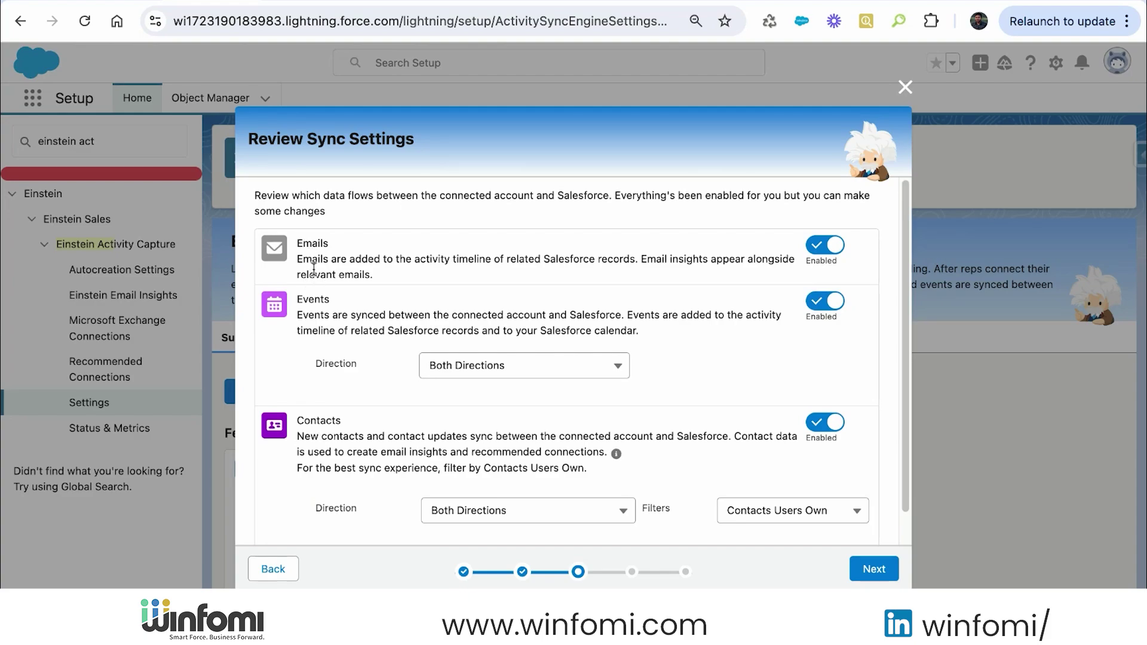
pyautogui.scroll(-1, 372, 335)
pyautogui.scroll(-1, 373, 334)
pyautogui.click(500, 332)
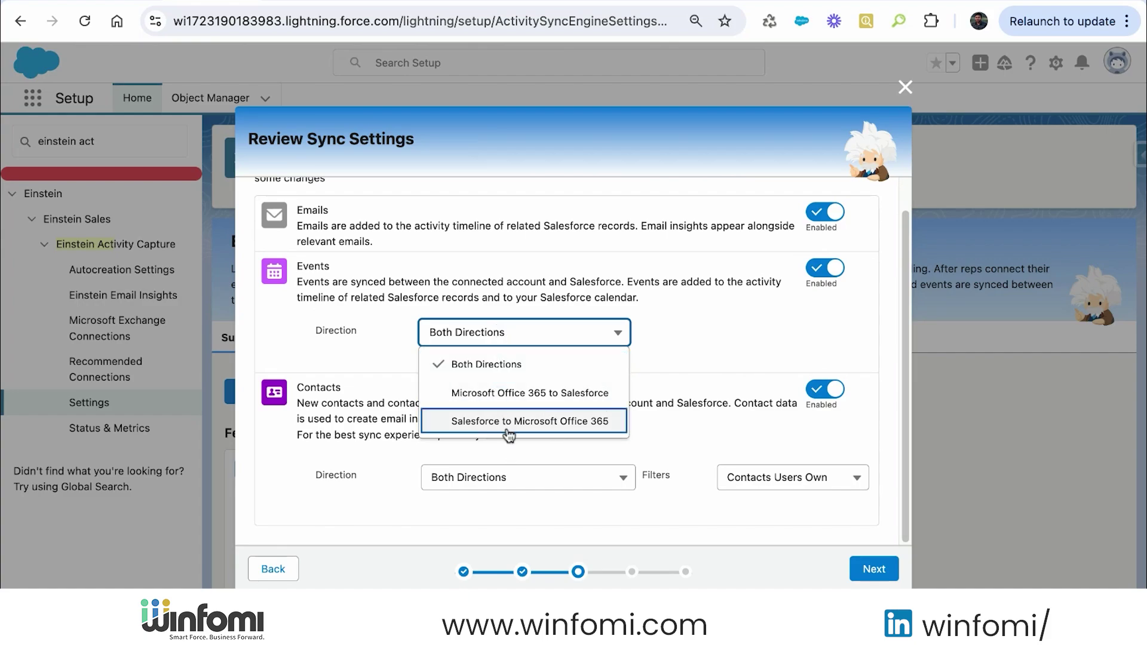
pyautogui.click(350, 360)
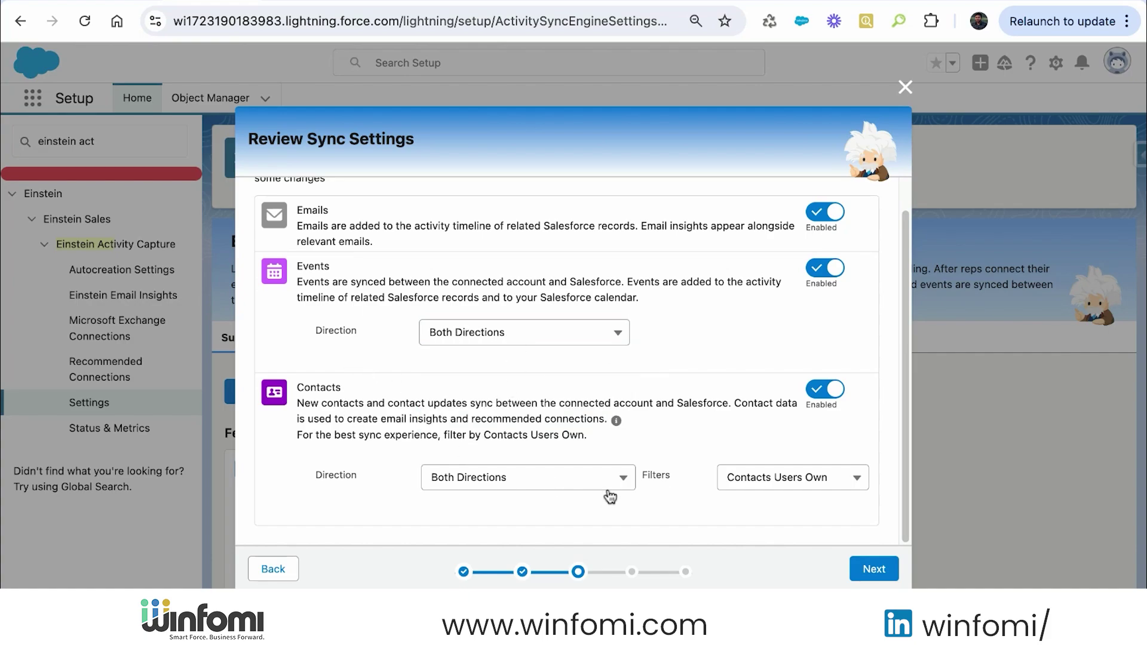
# - Check the contact direction and filter options, keep Both Directions and Contacts Users Own, and continue to the advanced settings
pyautogui.click(543, 487)
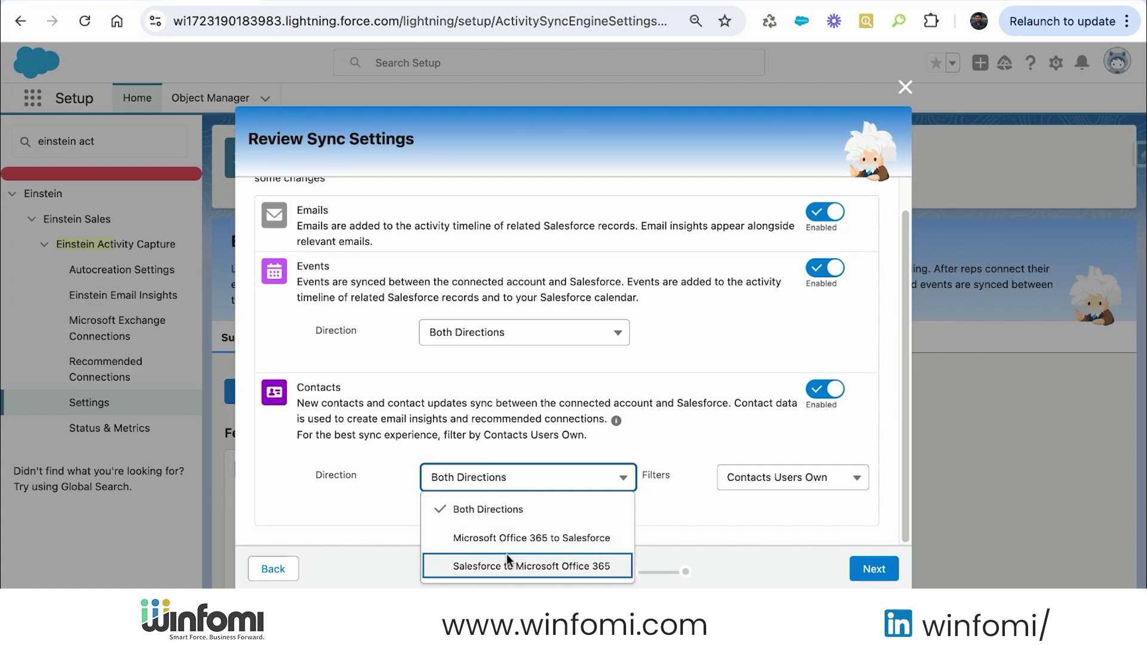
pyautogui.click(360, 511)
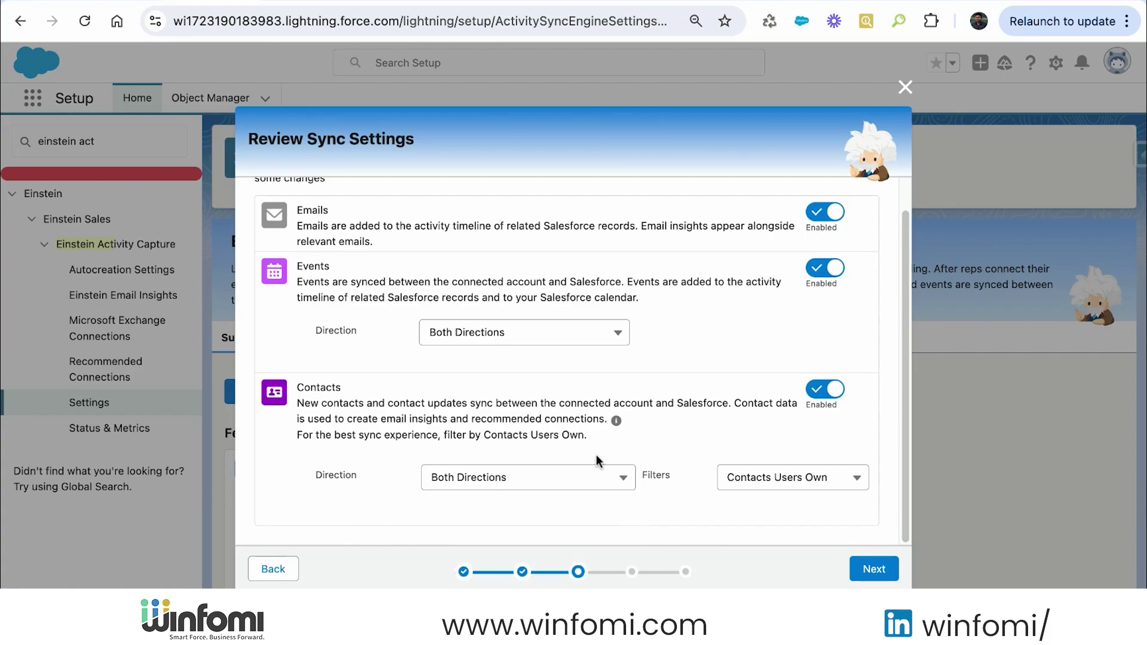
pyautogui.click(745, 487)
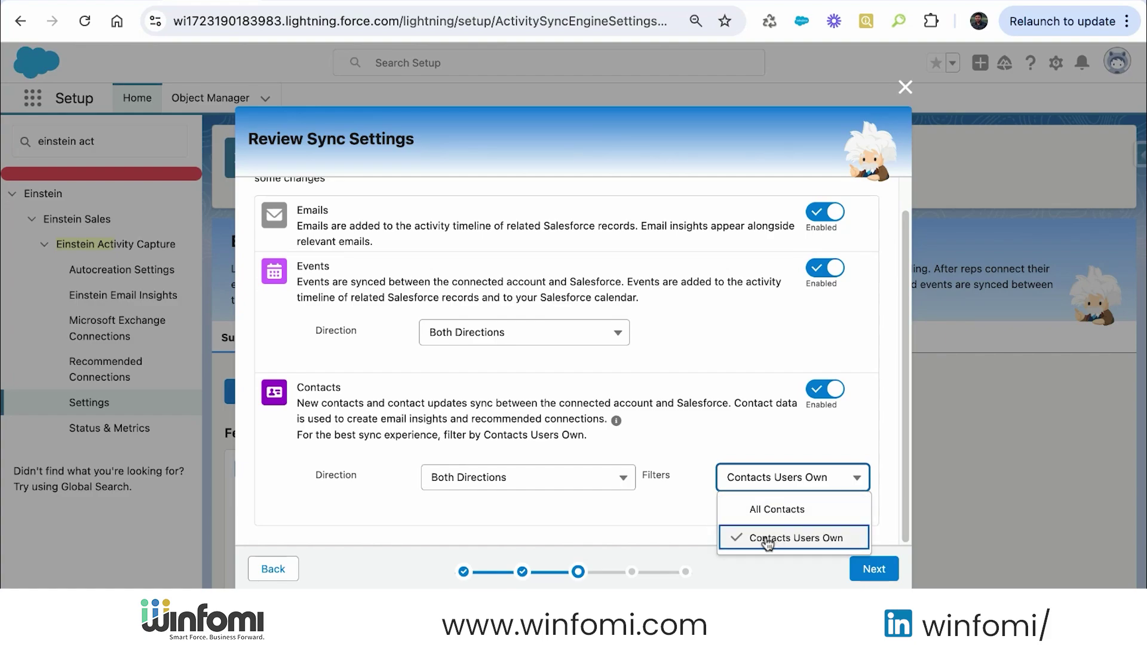
pyautogui.click(697, 514)
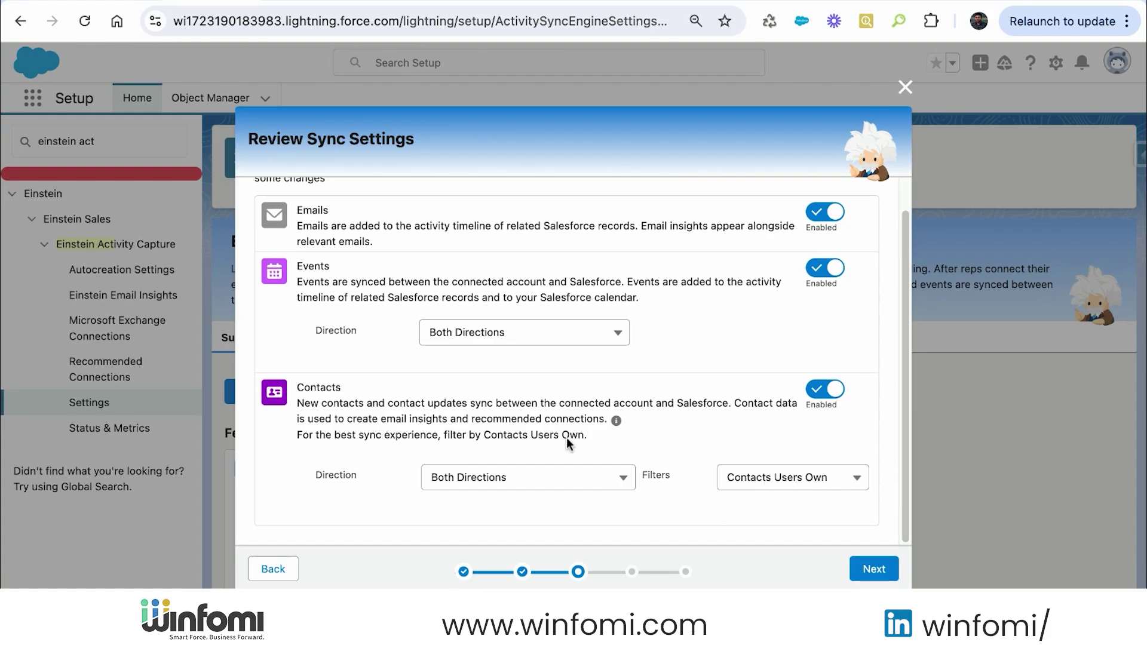
pyautogui.scroll(1, 454, 452)
pyautogui.scroll(-1, 456, 452)
pyautogui.scroll(2, 724, 454)
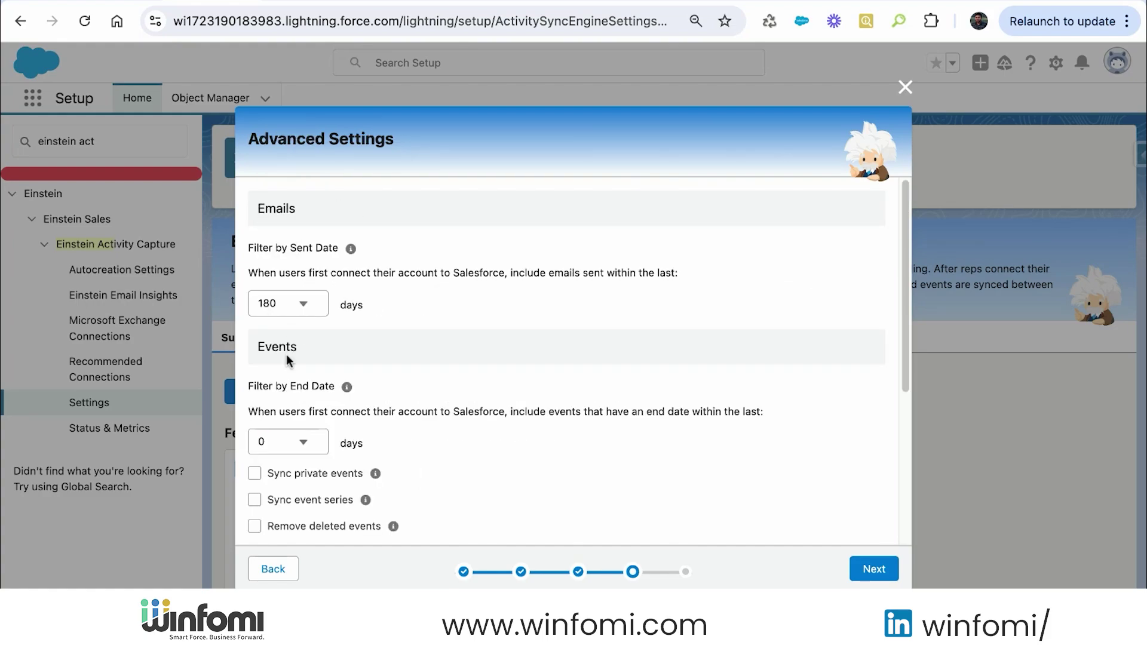
# - Examine the email sent-date filter and the day options of the event end-date filter, keeping events at 0 days
pyautogui.doubleClick(257, 209)
pyautogui.scroll(-2, 434, 306)
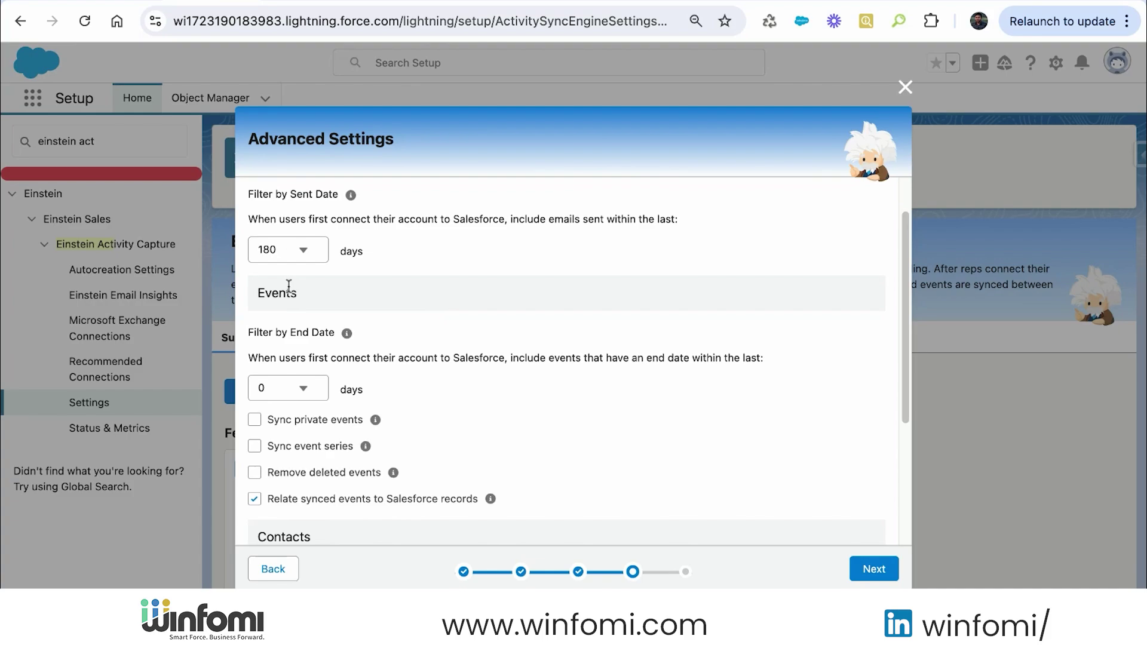
pyautogui.scroll(2, 278, 299)
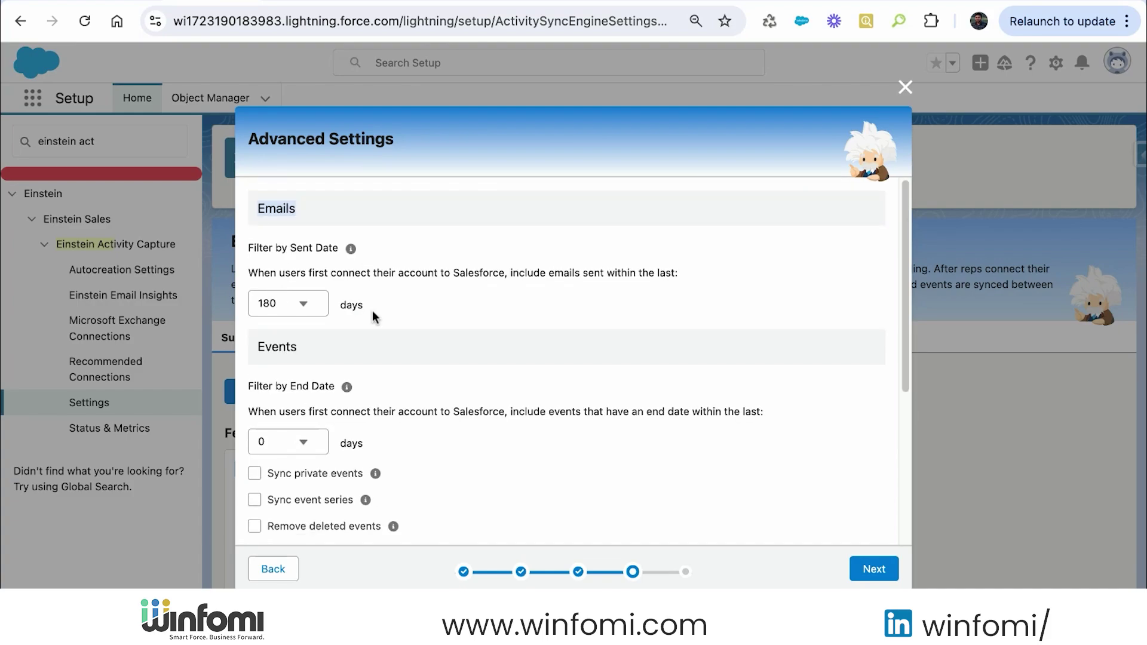
pyautogui.click(311, 442)
pyautogui.scroll(-5, 335, 502)
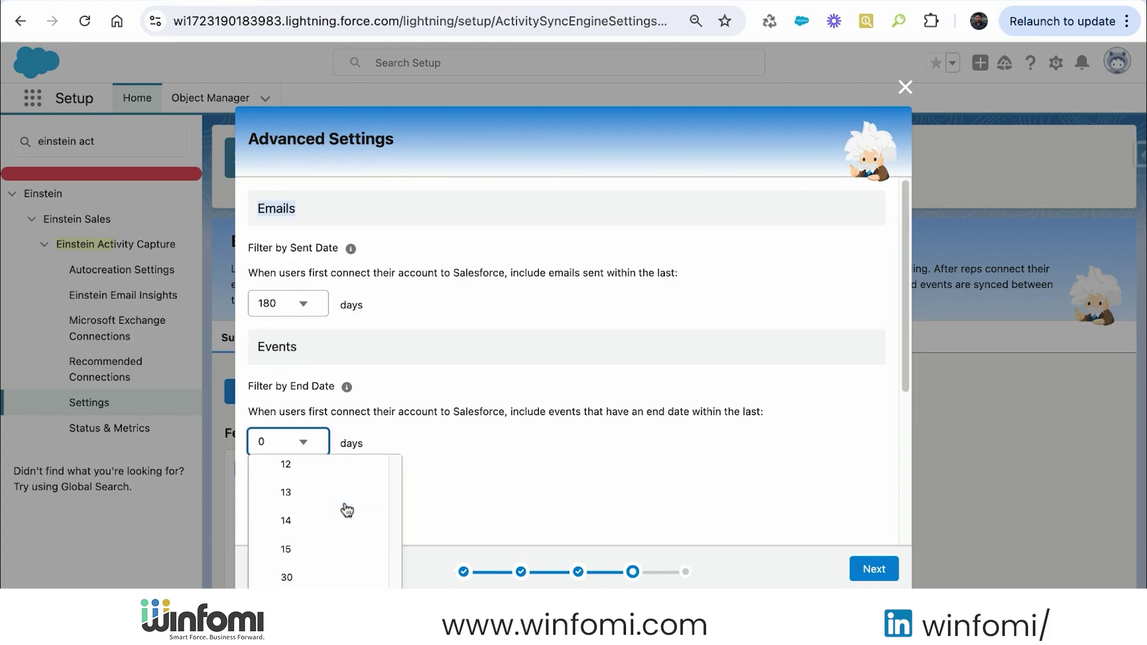
pyautogui.click(382, 413)
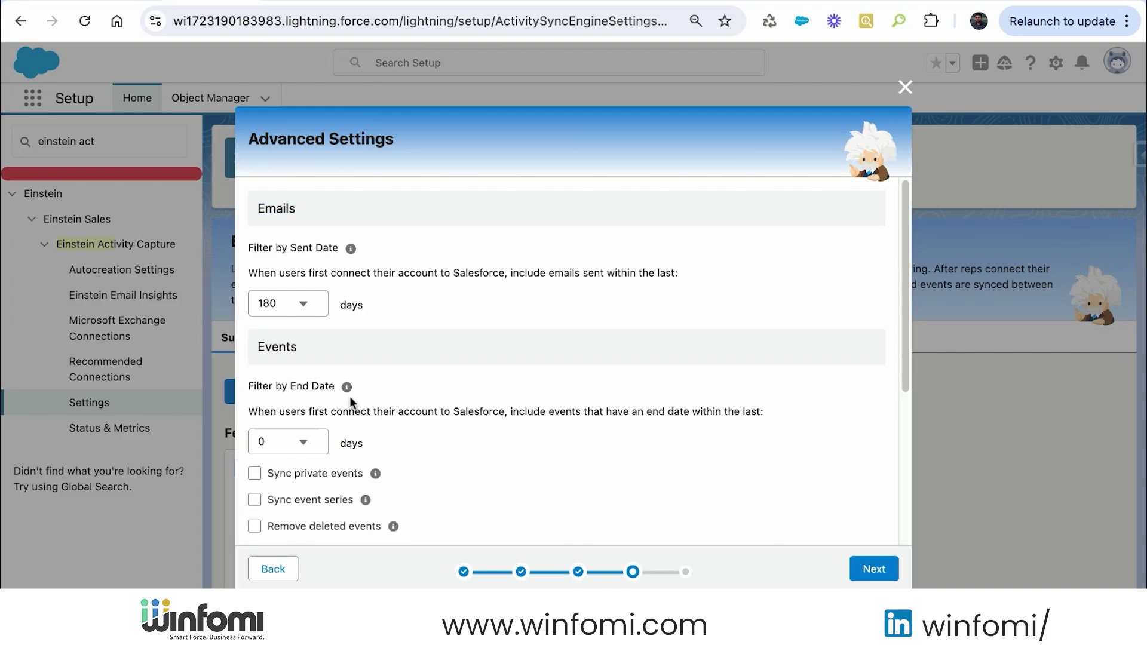
pyautogui.click(296, 449)
pyautogui.scroll(-3, 323, 538)
pyautogui.scroll(3, 326, 556)
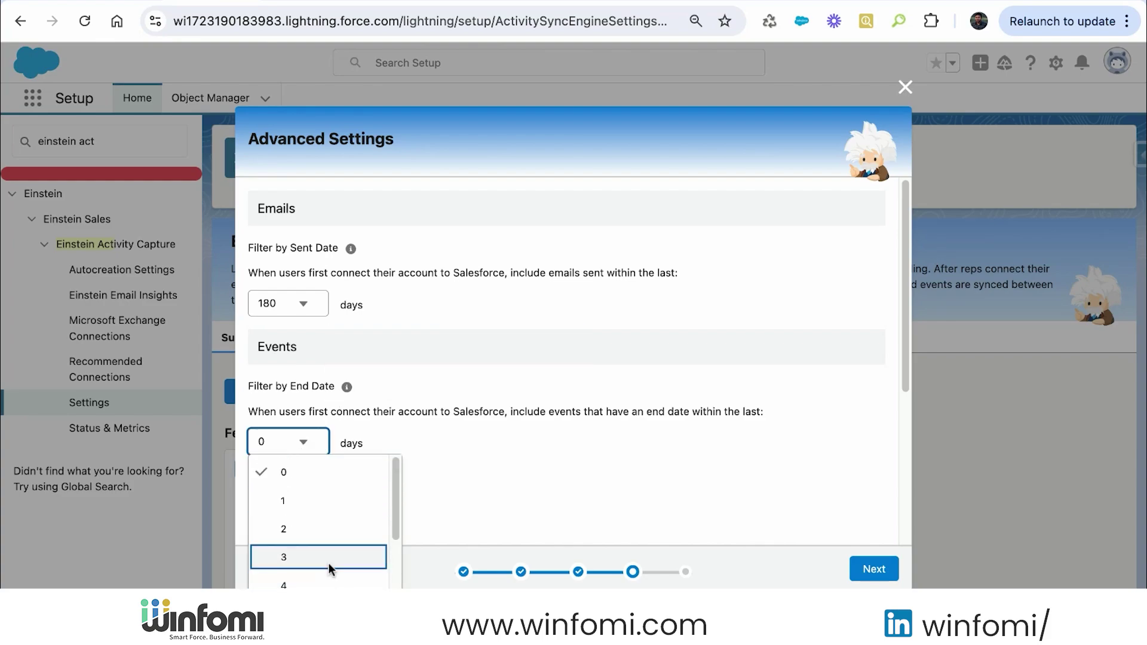
pyautogui.click(346, 440)
# - Read the help for syncing private events, syncing event series, removing deleted events, and relating synced events to Salesforce records
pyautogui.scroll(-3, 454, 448)
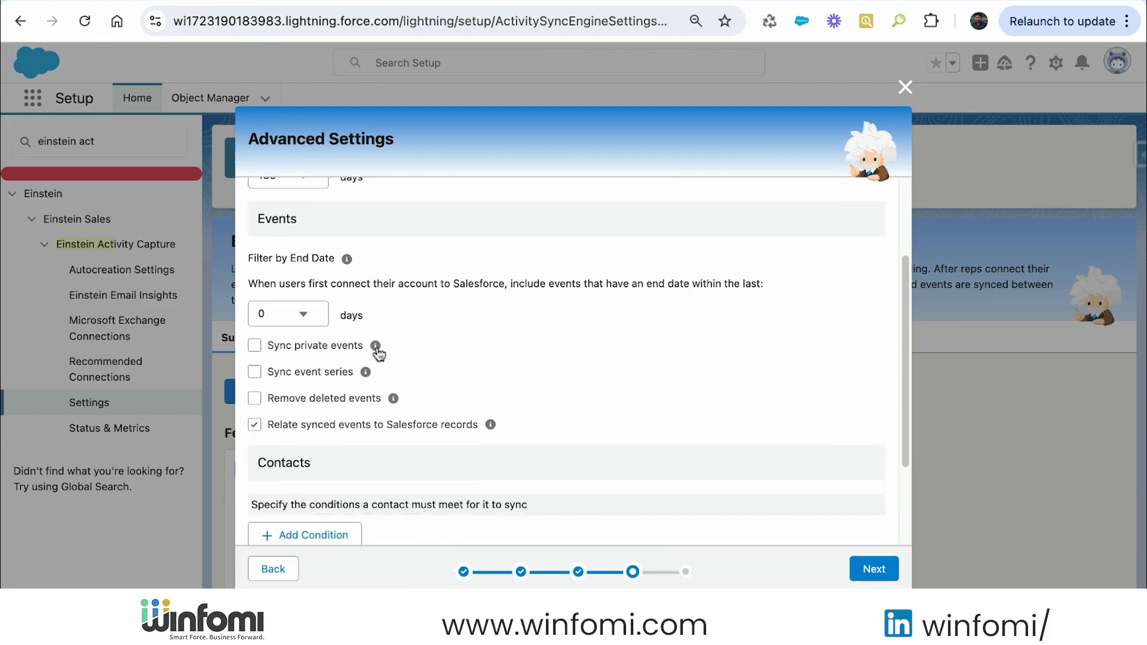
pyautogui.moveTo(376, 353)
pyautogui.moveTo(366, 376)
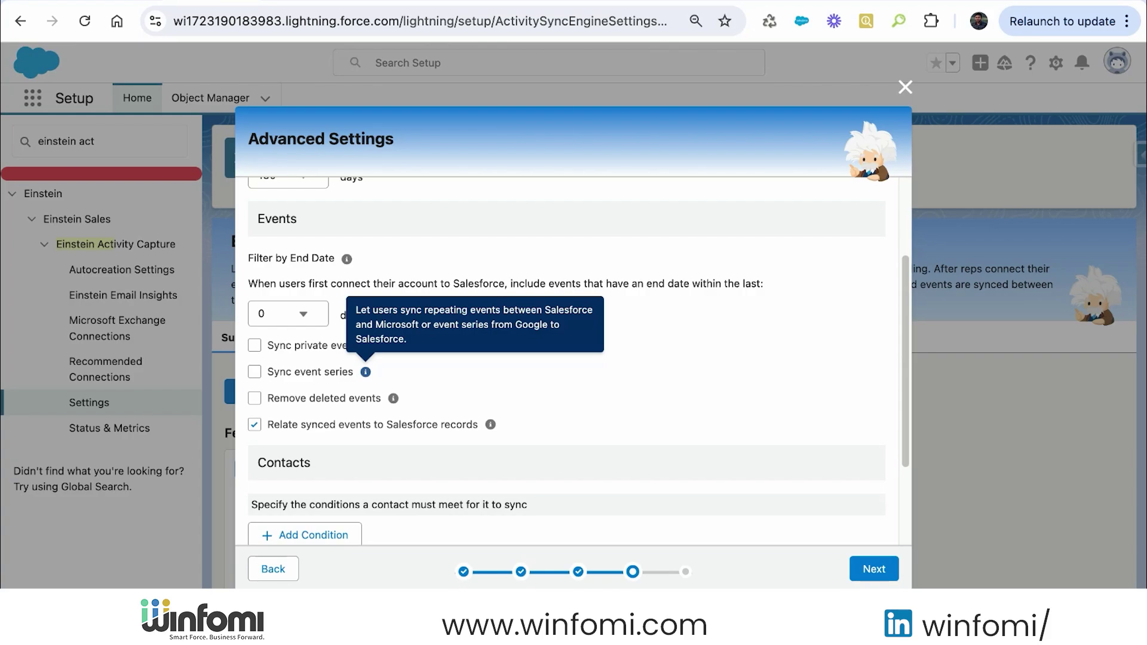
pyautogui.moveTo(393, 400)
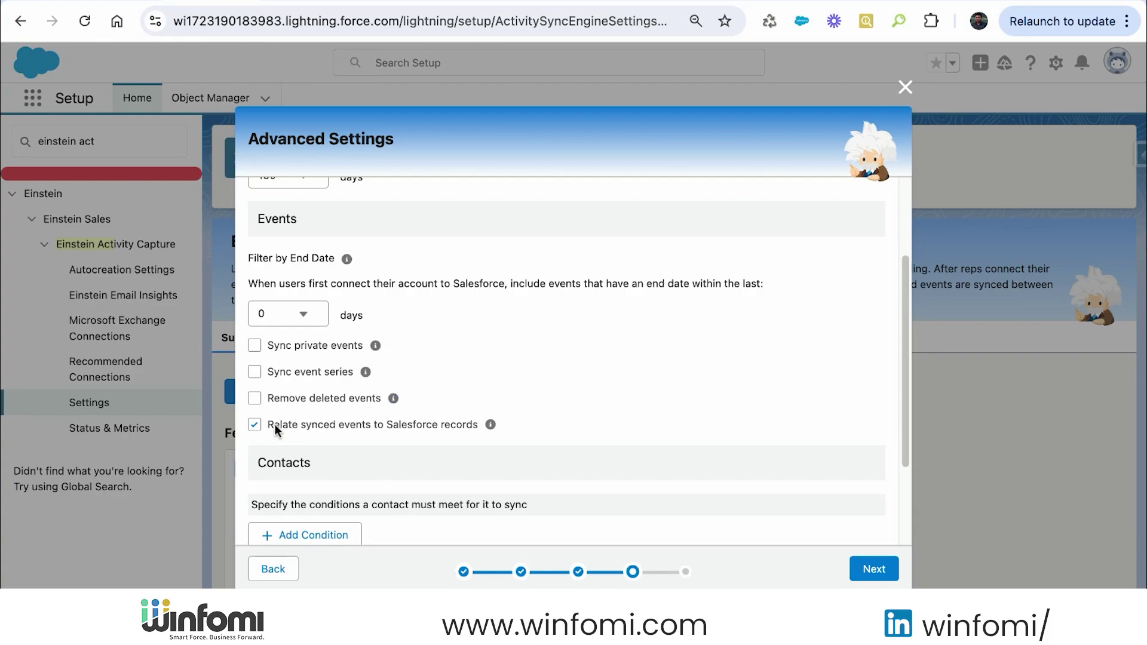
pyautogui.moveTo(484, 426)
# - Review the contact sync conditions, keep Most recent activity for multiple matches, and continue to the user and profile assignment
pyautogui.scroll(-3, 566, 439)
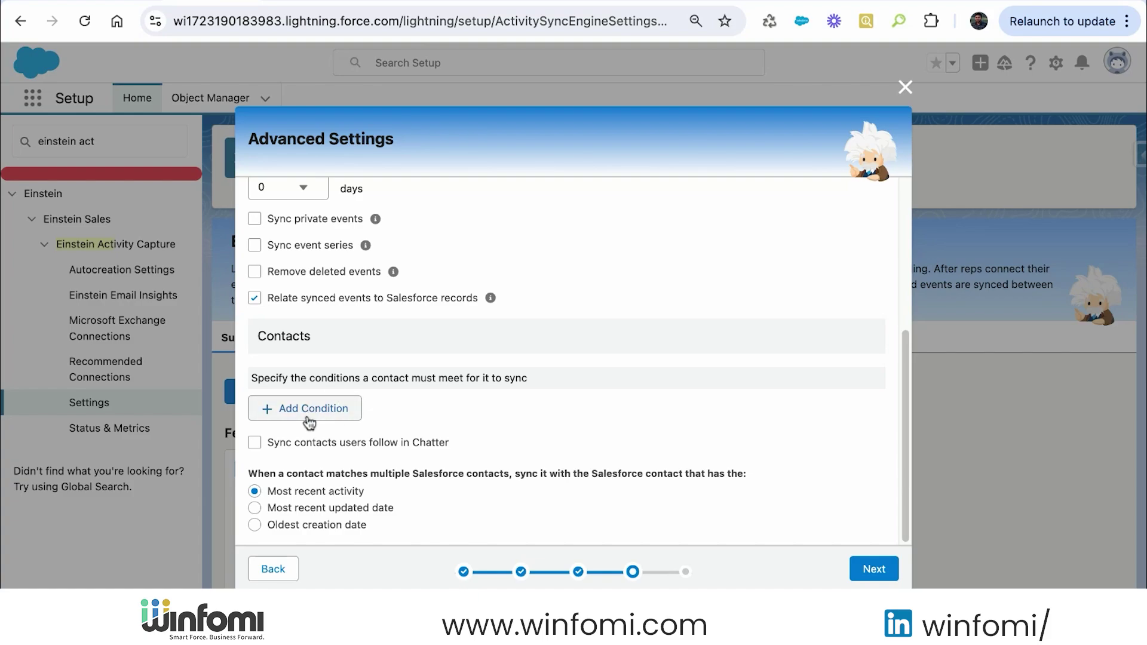
pyautogui.moveTo(263, 473); pyautogui.dragTo(739, 473)
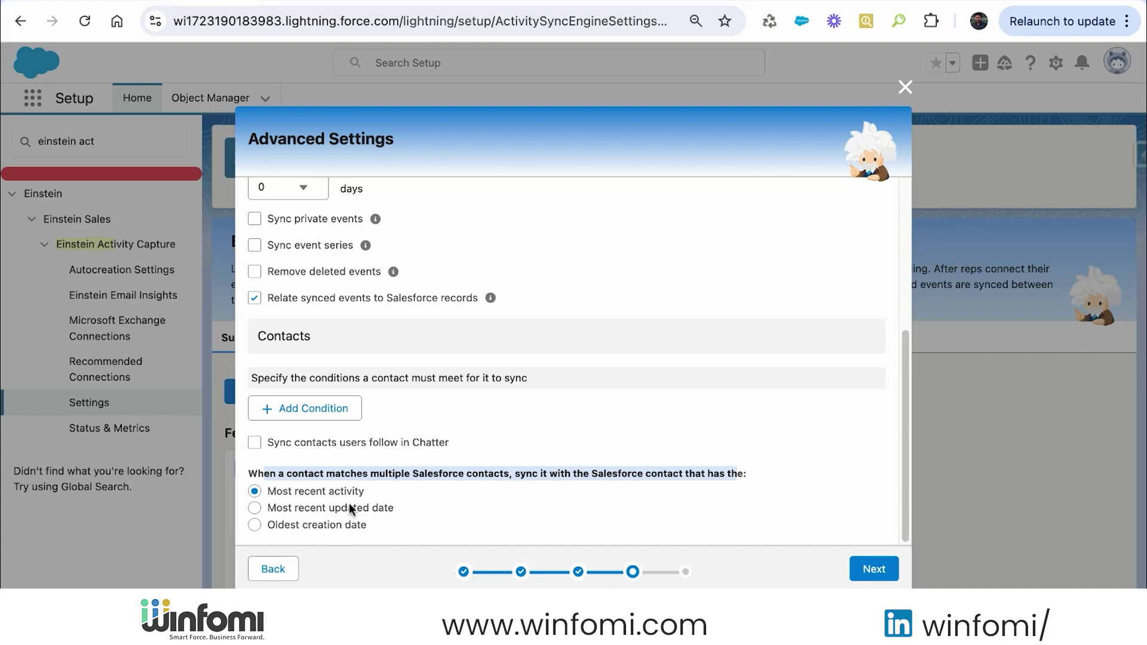
pyautogui.click(418, 475)
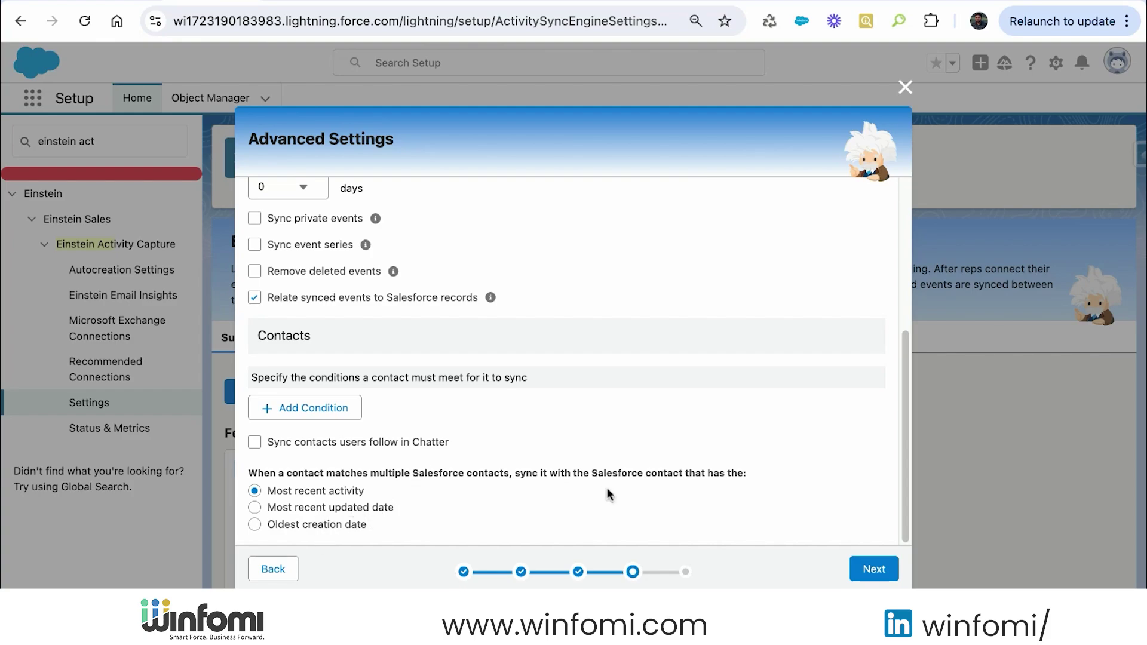
pyautogui.scroll(3, 607, 487)
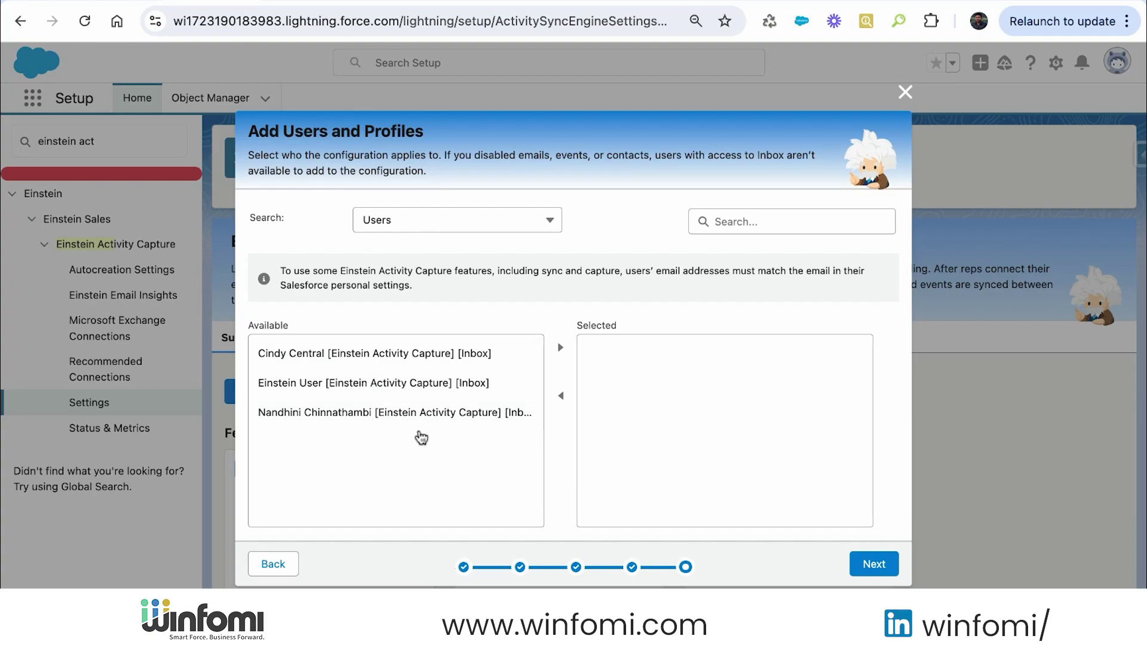
# - Search by Users, assign the configuration to the third available user, and finish the Einstein Activity Capture setup
pyautogui.click(397, 221)
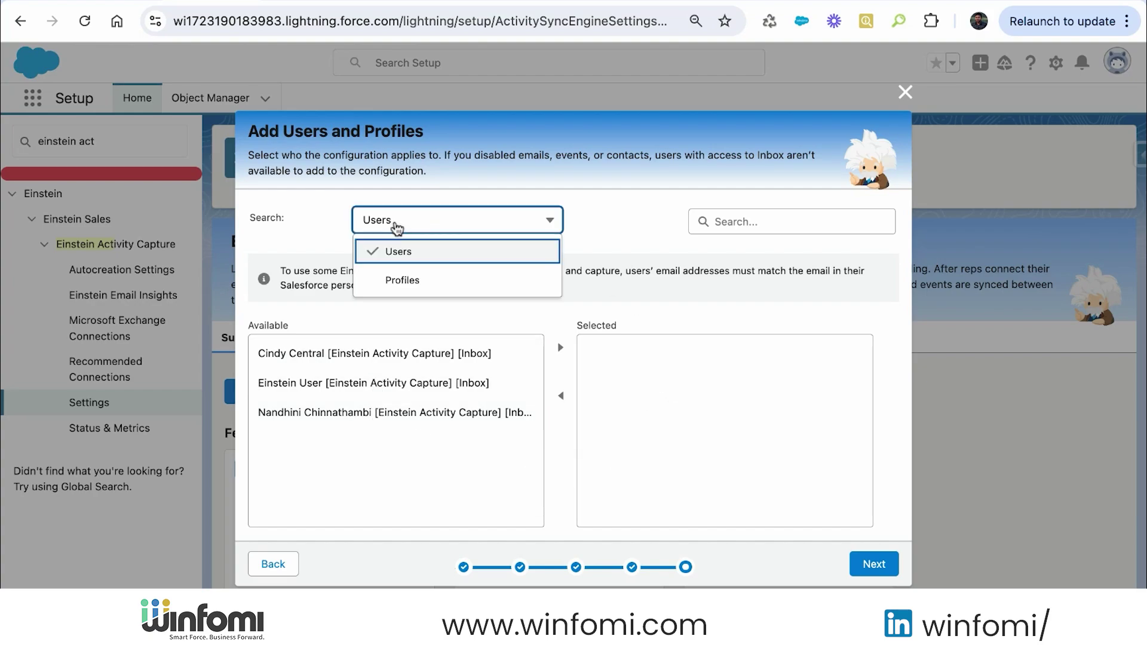
pyautogui.click(379, 421)
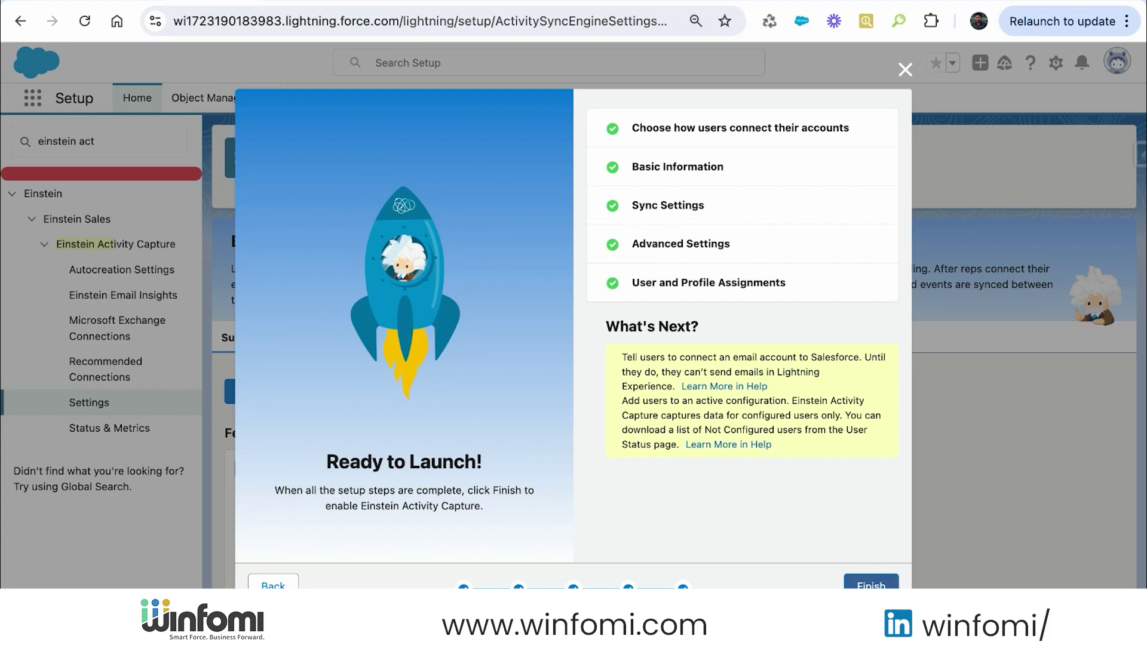
pyautogui.click(871, 582)
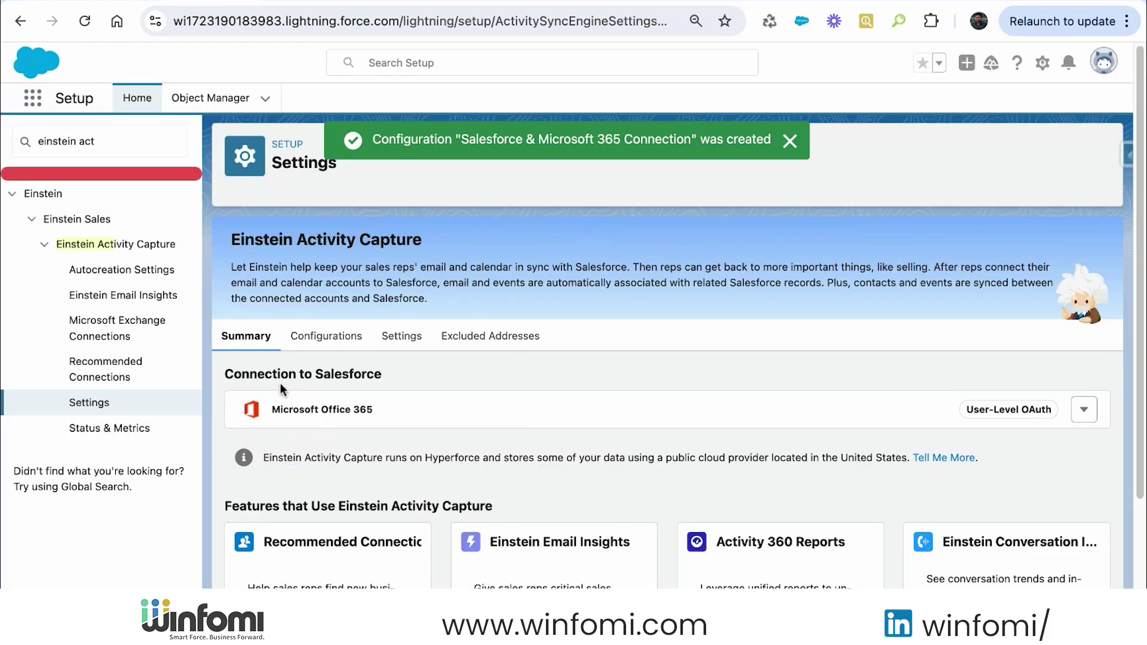
# - Check the Microsoft Office 365 connection in the summary and look through the general and sharing settings of Einstein Activity Capture
pyautogui.tripleClick(266, 374)
pyautogui.click(1004, 410)
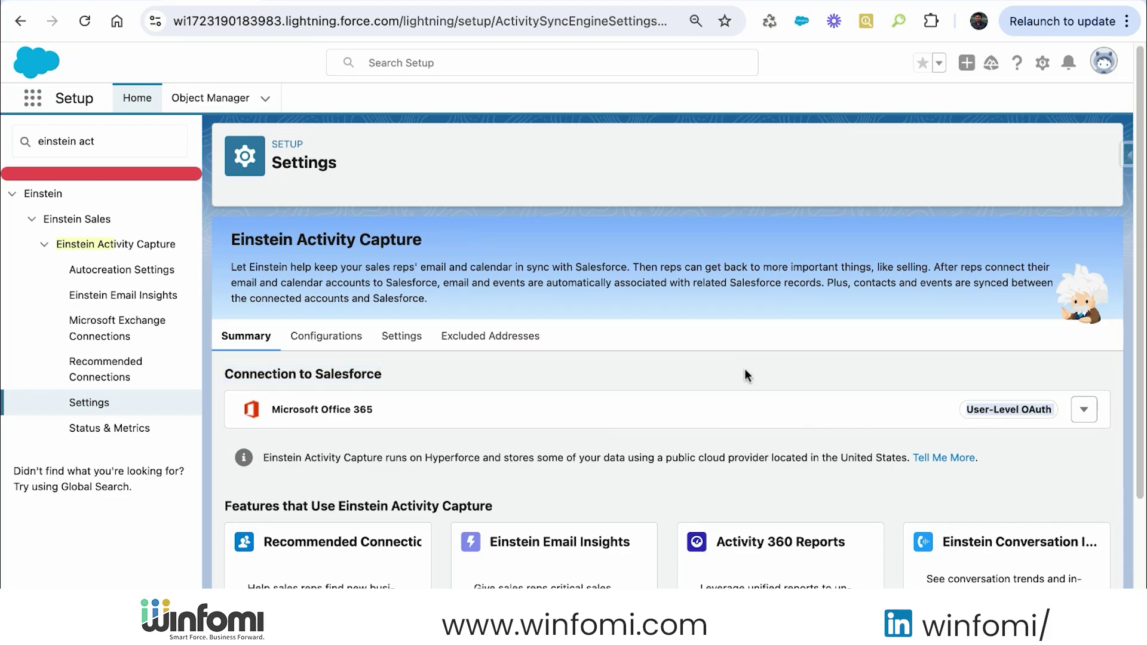
pyautogui.click(395, 351)
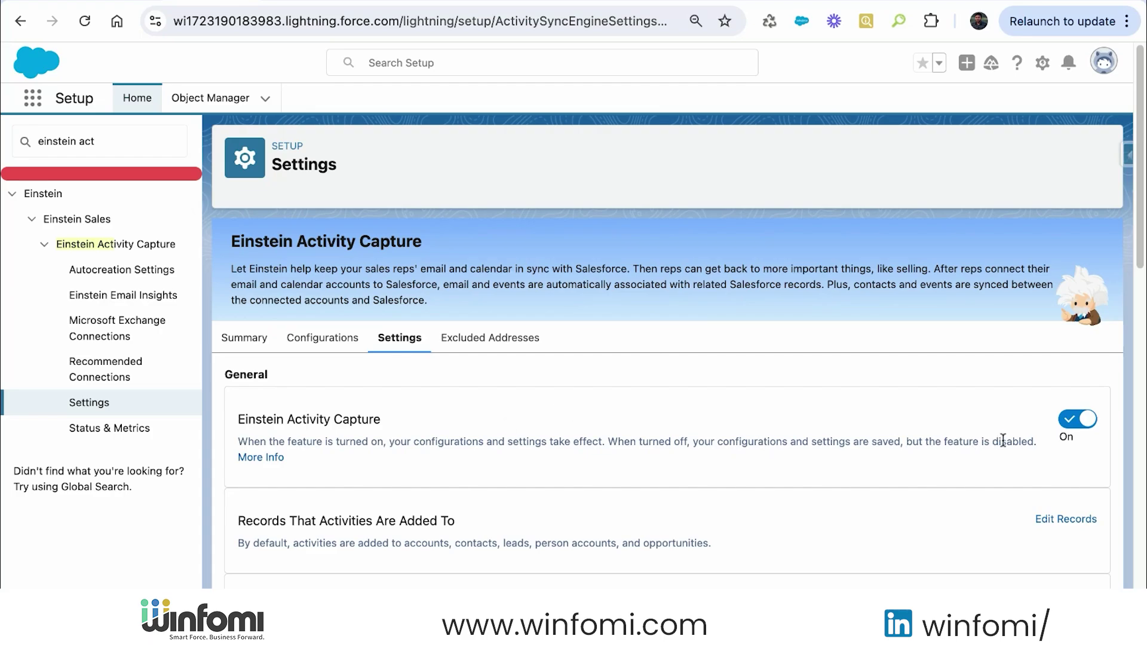
pyautogui.scroll(-3, 944, 472)
pyautogui.scroll(3, 416, 351)
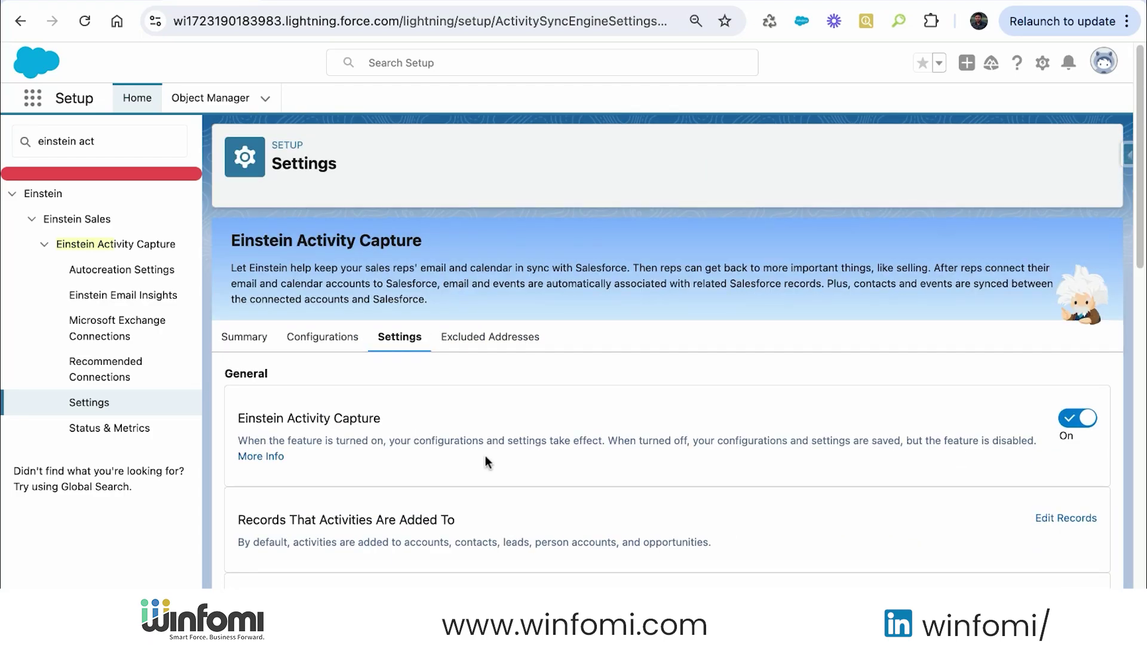
pyautogui.scroll(-15, 485, 455)
pyautogui.scroll(1, 515, 504)
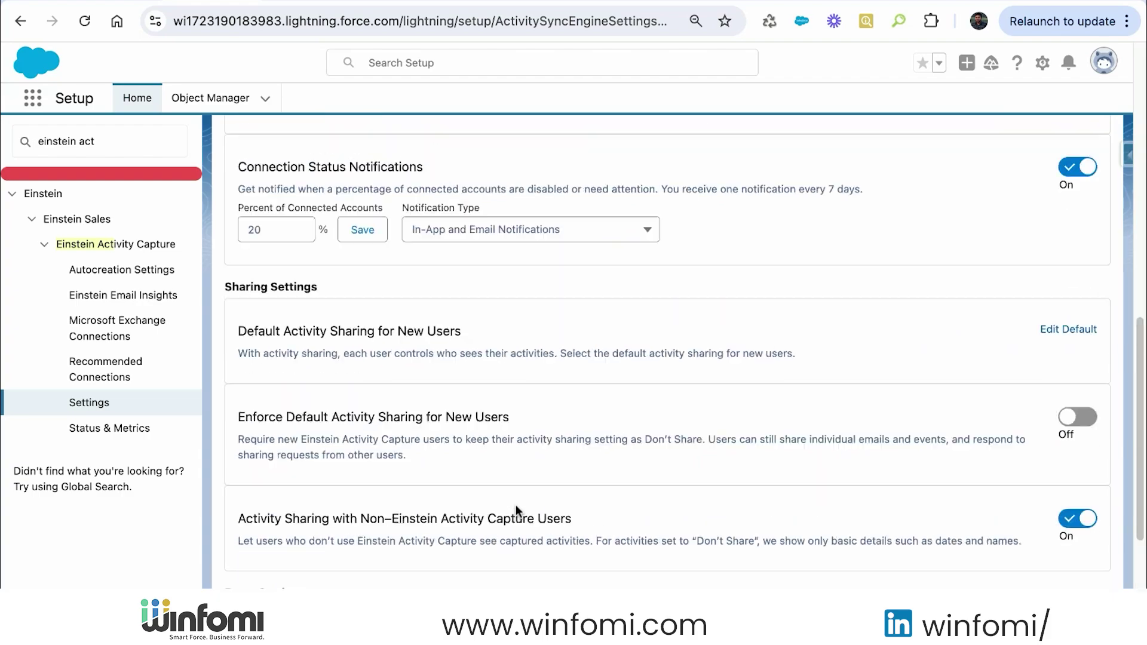
pyautogui.scroll(14, 515, 504)
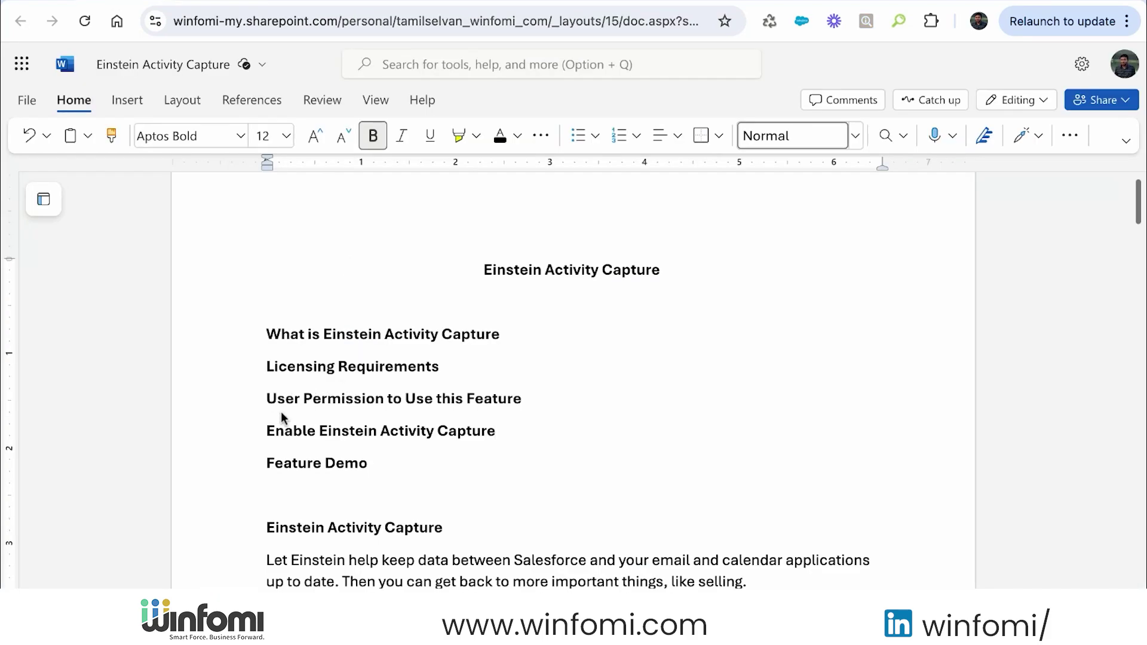
# - Switch to the outline document and start a new line below the topic "Enable Einstein Activity Capture"
pyautogui.moveTo(276, 425); pyautogui.dragTo(276, 426)
pyautogui.click(515, 438)
pyautogui.press('Return')
pyautogui.write('C')
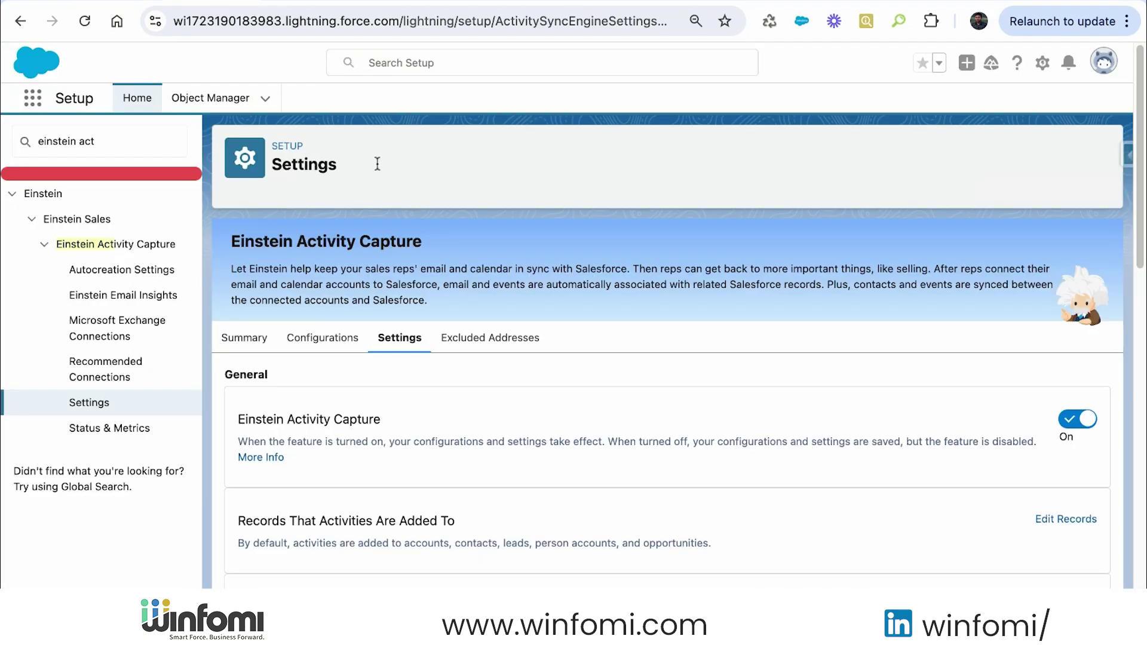
# - Switch back to Salesforce Setup and bring up the Einstein Activity Capture summary again
pyautogui.click(1106, 65)
pyautogui.click(657, 138)
pyautogui.write('ivity')
pyautogui.click(771, 26)
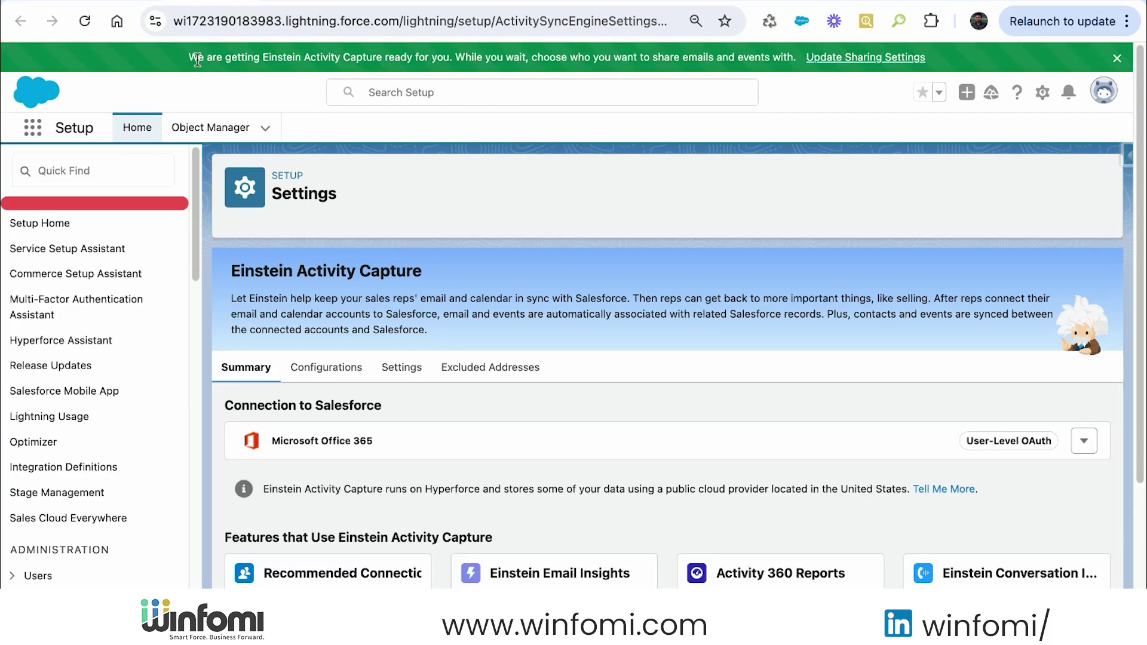
# - Read the banner about choosing who to share emails and events with, including its Update Sharing Settings link
pyautogui.moveTo(190, 57); pyautogui.dragTo(431, 57)
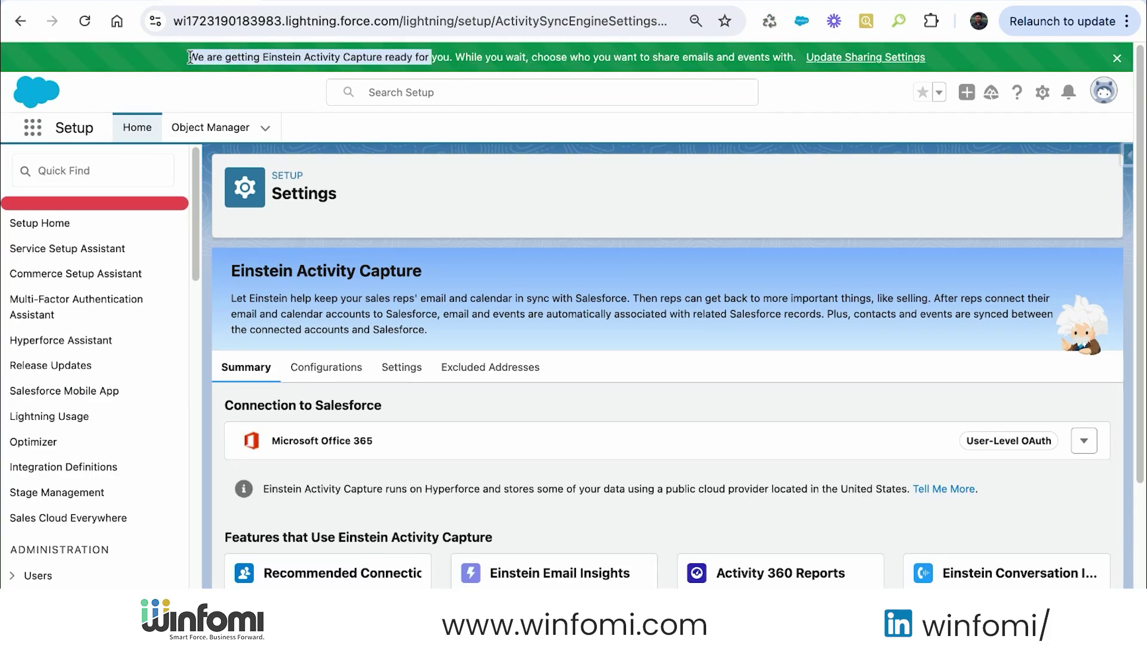
pyautogui.click(465, 57)
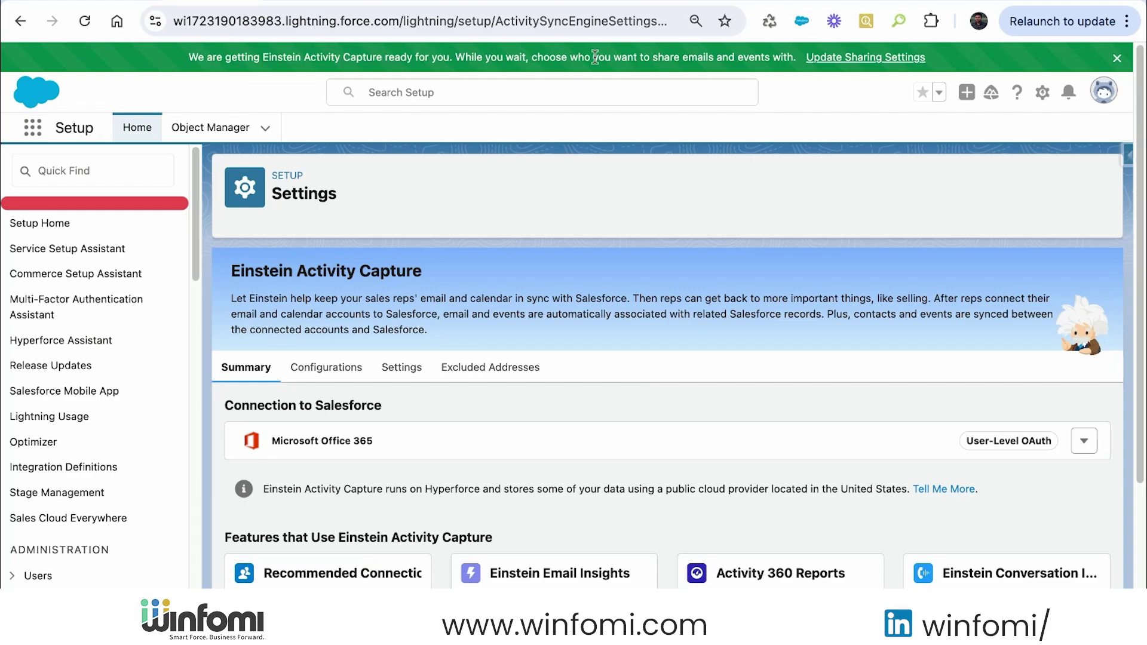
pyautogui.moveTo(657, 57); pyautogui.dragTo(794, 57)
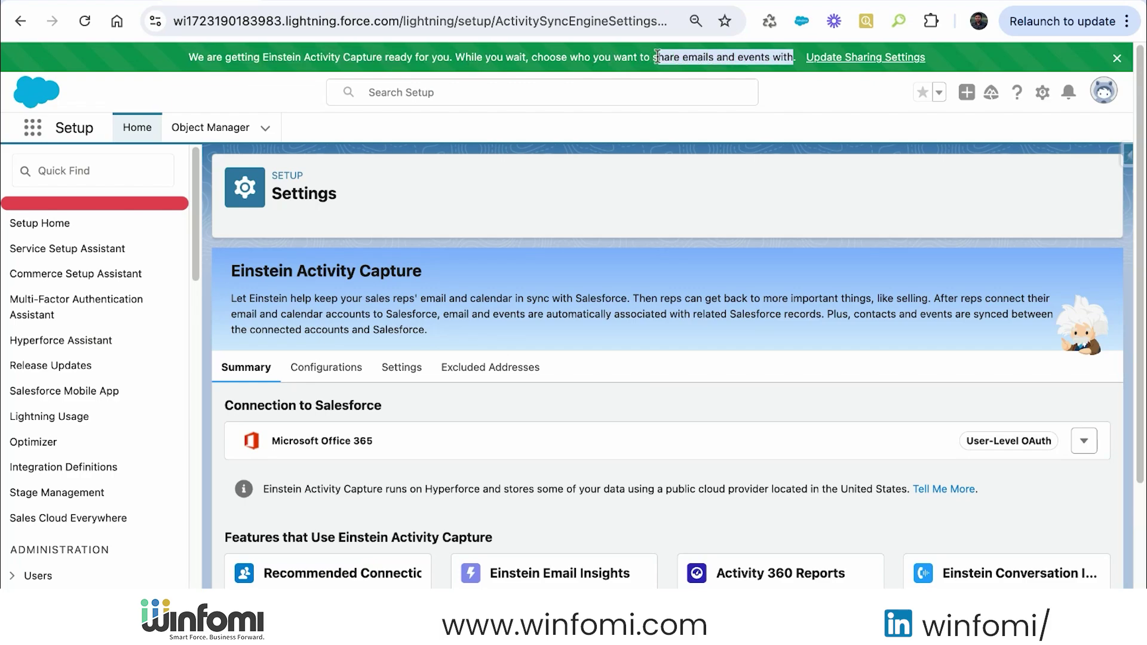
pyautogui.moveTo(949, 56); pyautogui.dragTo(803, 56)
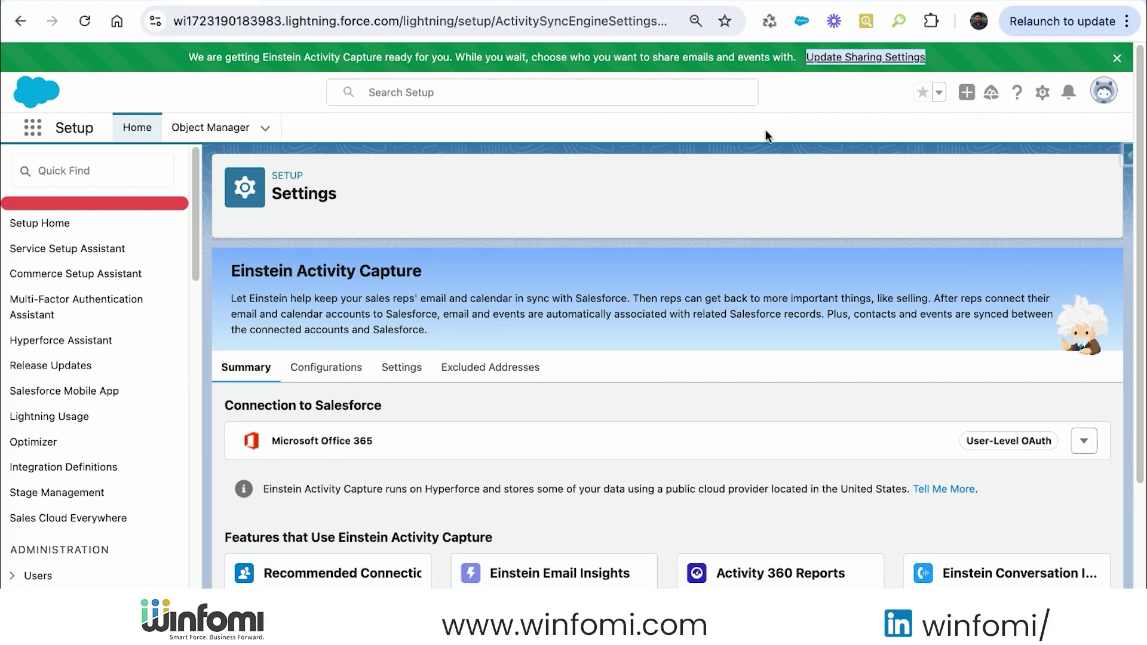
pyautogui.tripleClick(638, 57)
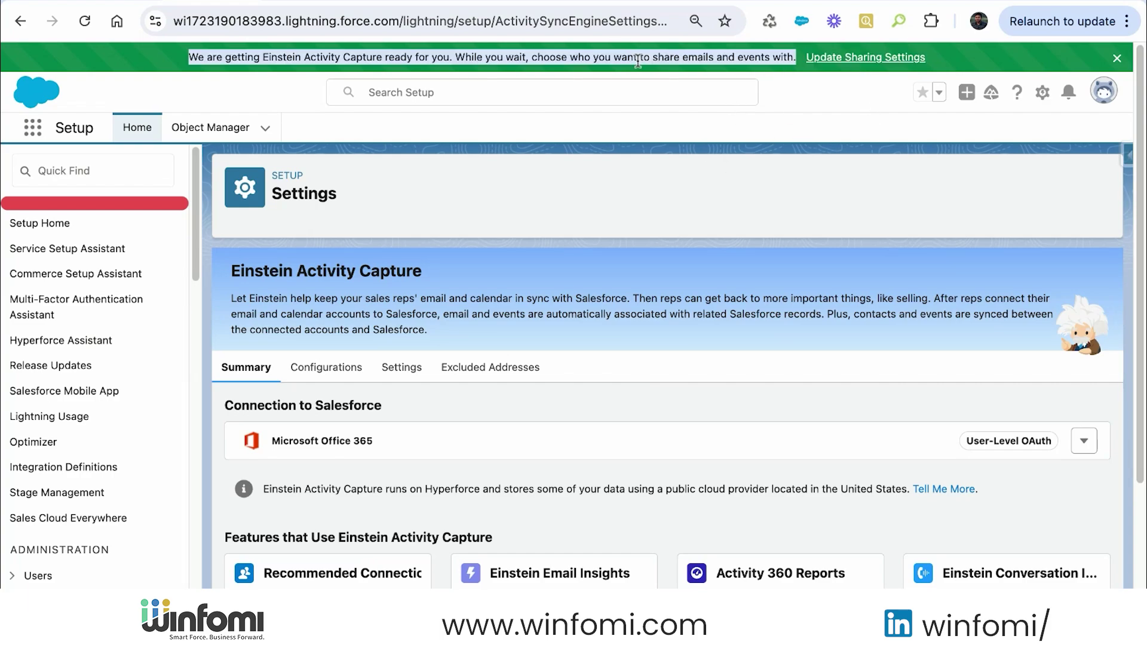
# - Go to the Email and Calendar Accounts page under Connected Accounts in the personal settings
pyautogui.tripleClick(968, 56)
pyautogui.click(1050, 124)
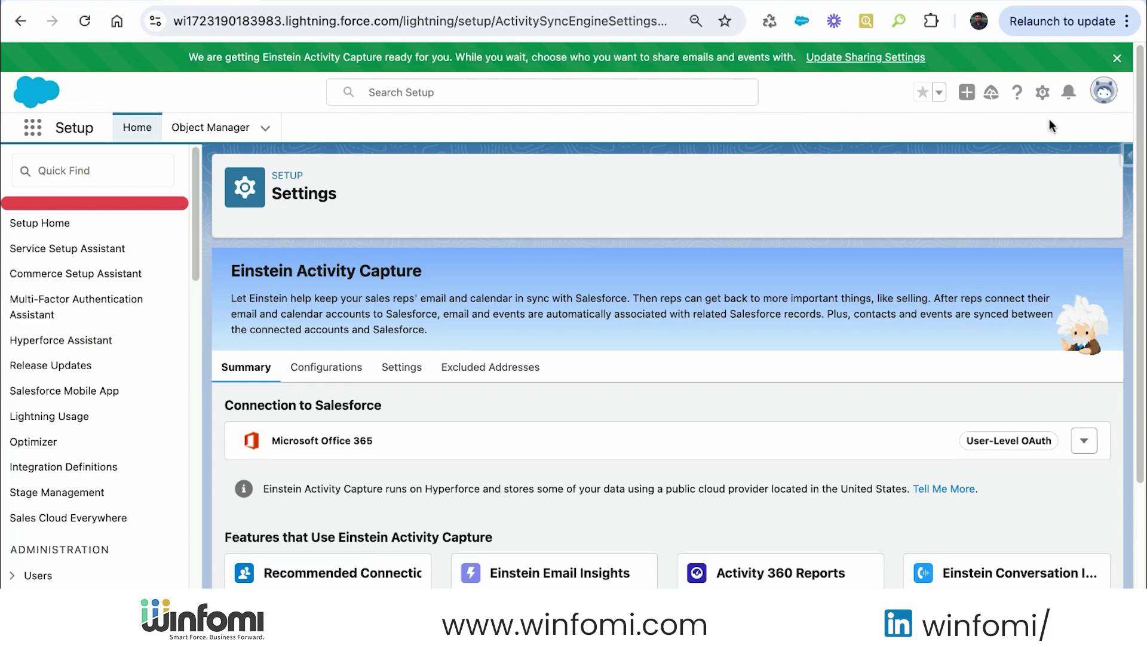
pyautogui.click(1103, 91)
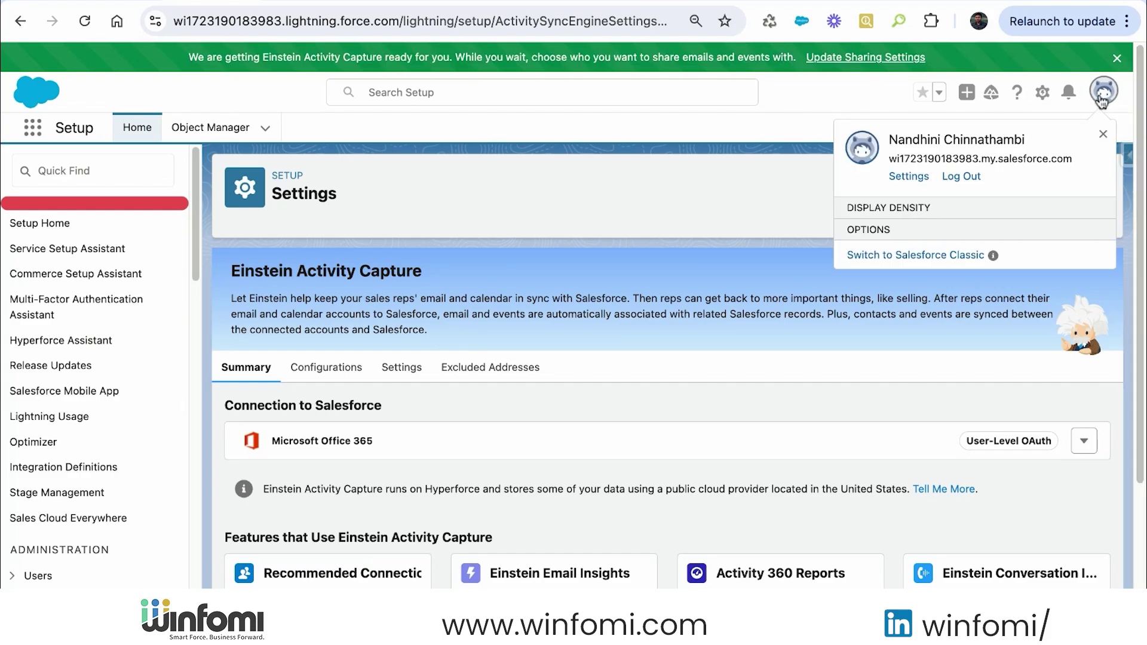
pyautogui.click(909, 179)
pyautogui.click(58, 491)
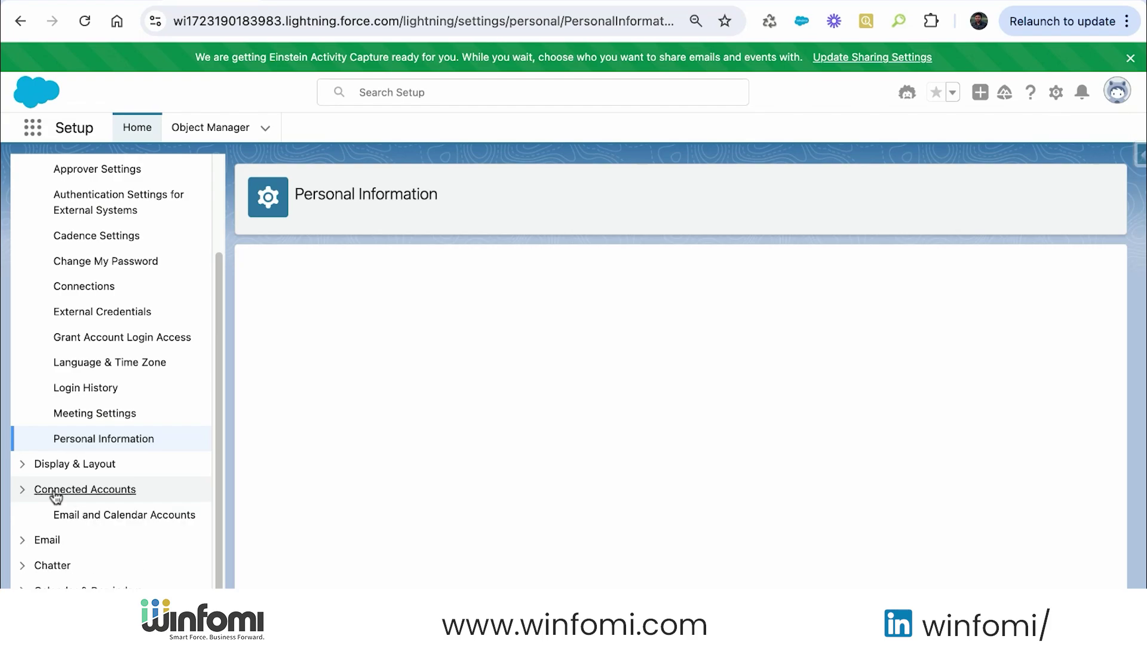
pyautogui.click(119, 521)
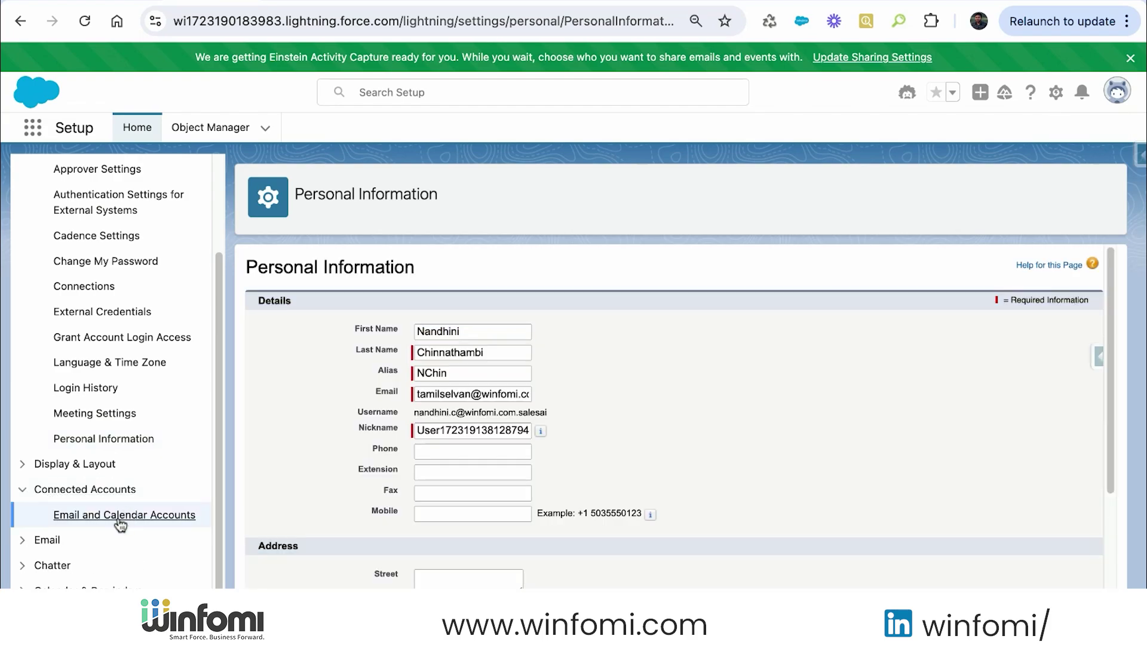
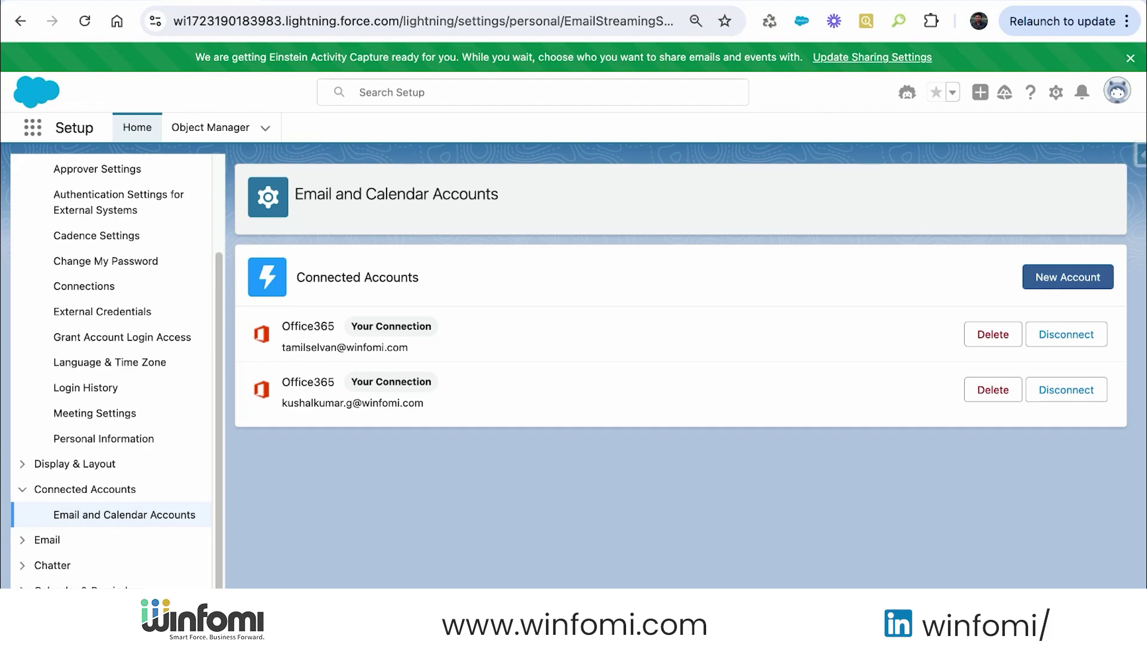
# - Try connecting another Office365 account to Salesforce, then back out and highlight the first connected account's email address
pyautogui.click(1068, 277)
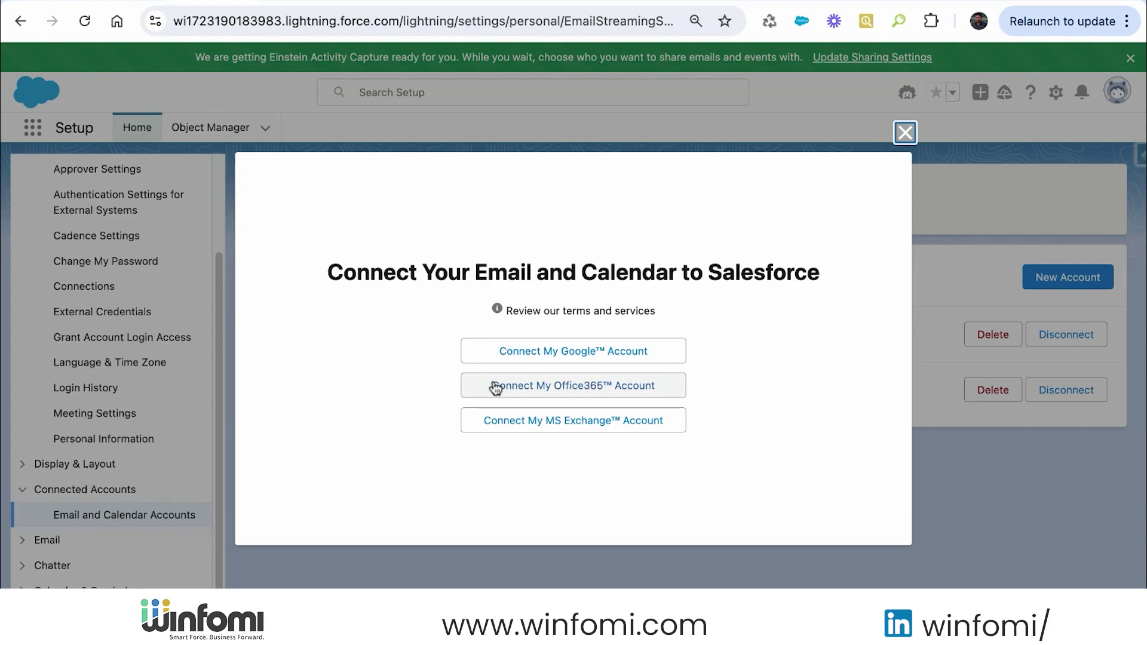
pyautogui.click(537, 387)
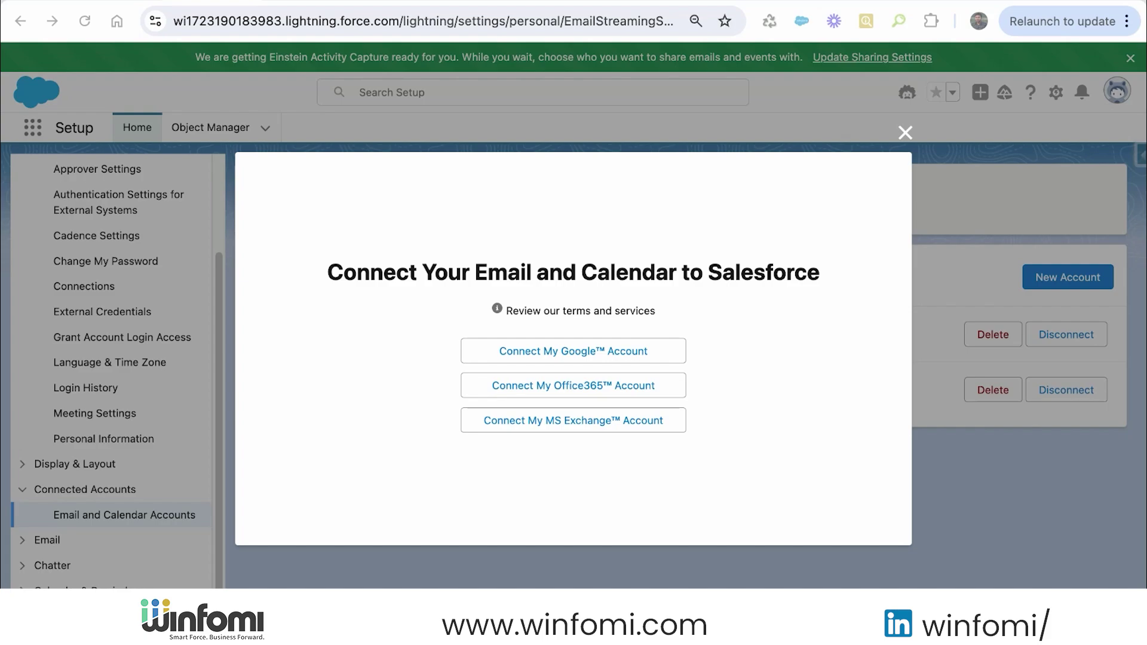
pyautogui.press('Escape')
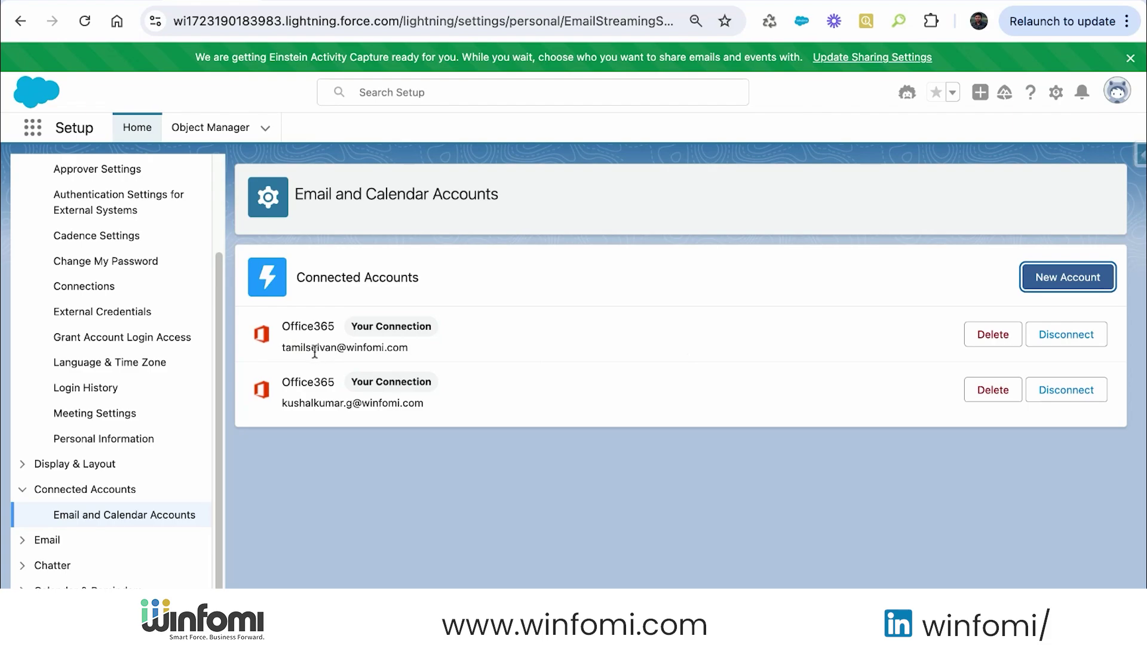
pyautogui.tripleClick(315, 352)
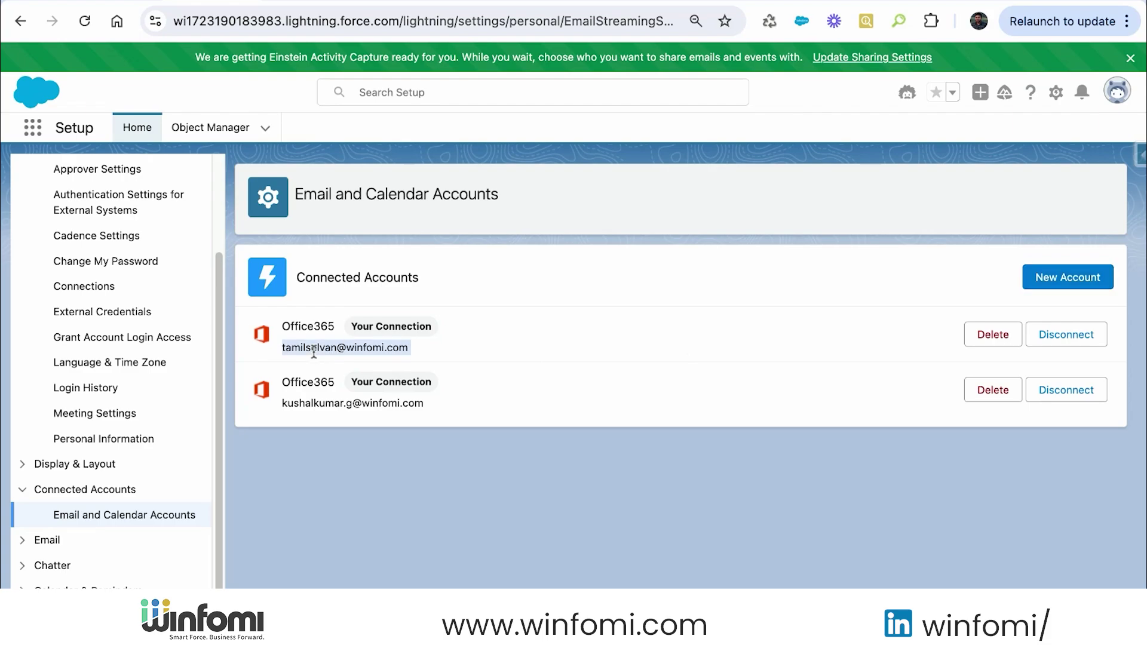
# - Update the activity sharing settings to Share with Everyone, preview what others will see, save, and dismiss the banner
pyautogui.click(898, 58)
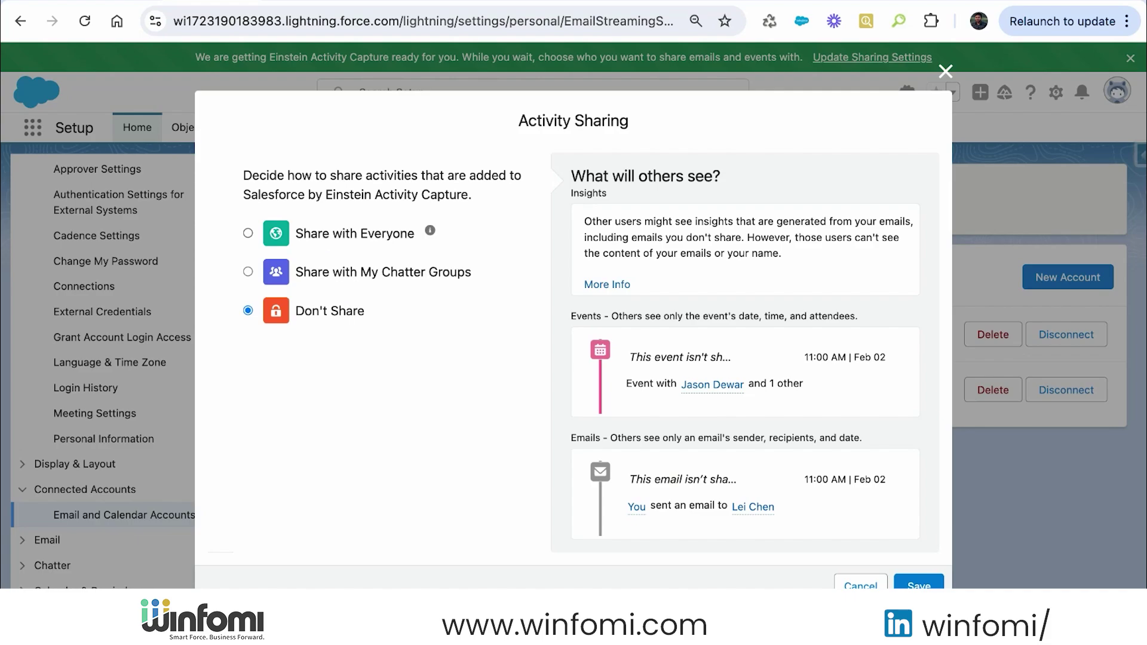
pyautogui.click(358, 234)
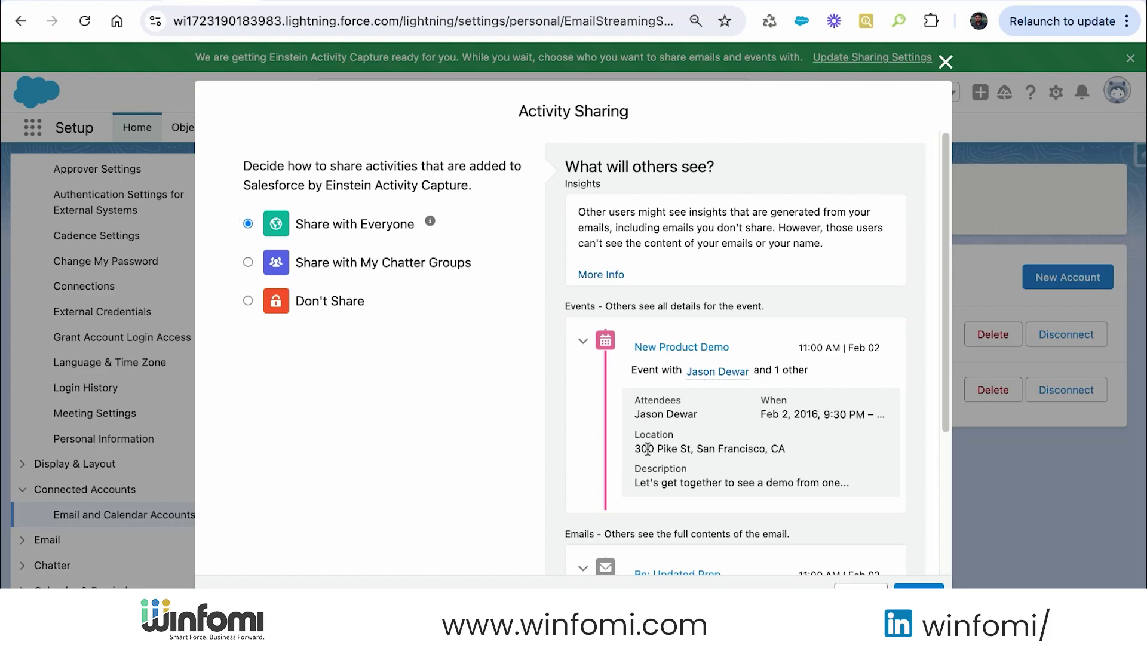
pyautogui.scroll(-5, 675, 452)
pyautogui.scroll(5, 675, 452)
pyautogui.scroll(-5, 431, 267)
pyautogui.scroll(5, 431, 266)
pyautogui.click(918, 591)
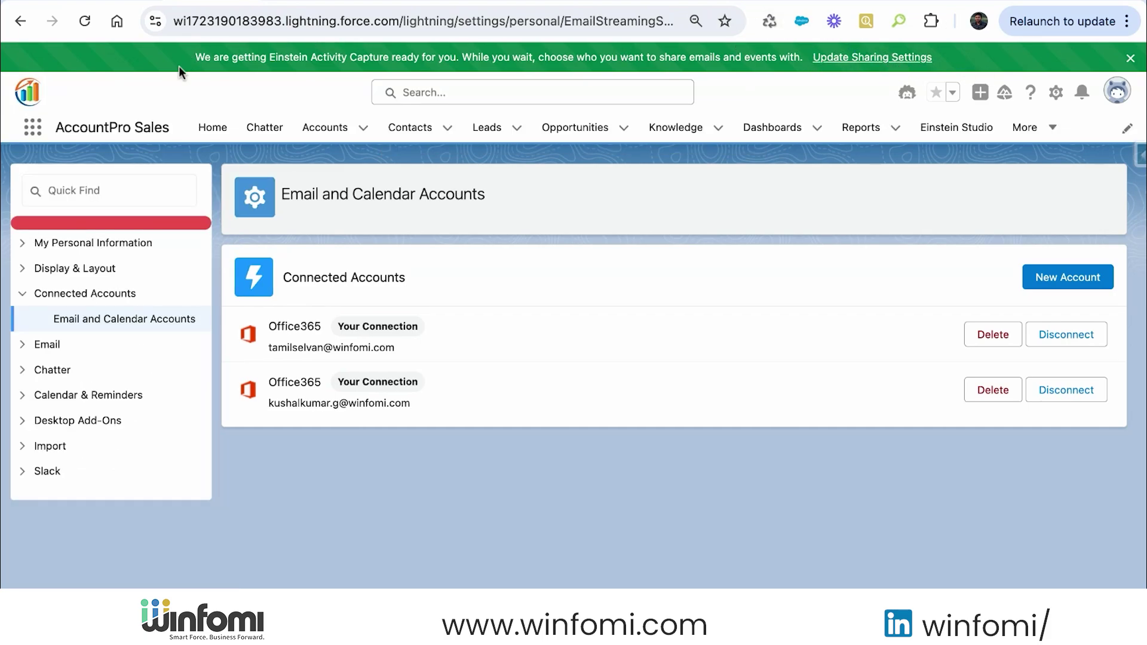
pyautogui.click(1130, 58)
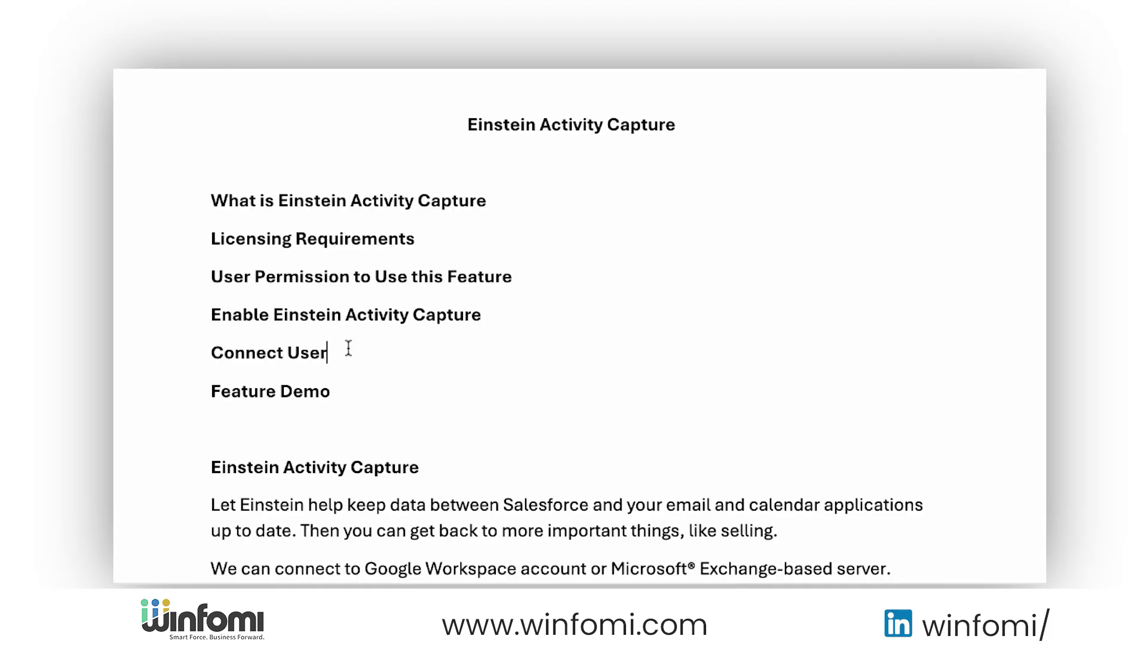
# - Switch to the outline document and highlight the topics "Connect User" and "Feature Demo" in turn
pyautogui.tripleClick(348, 351)
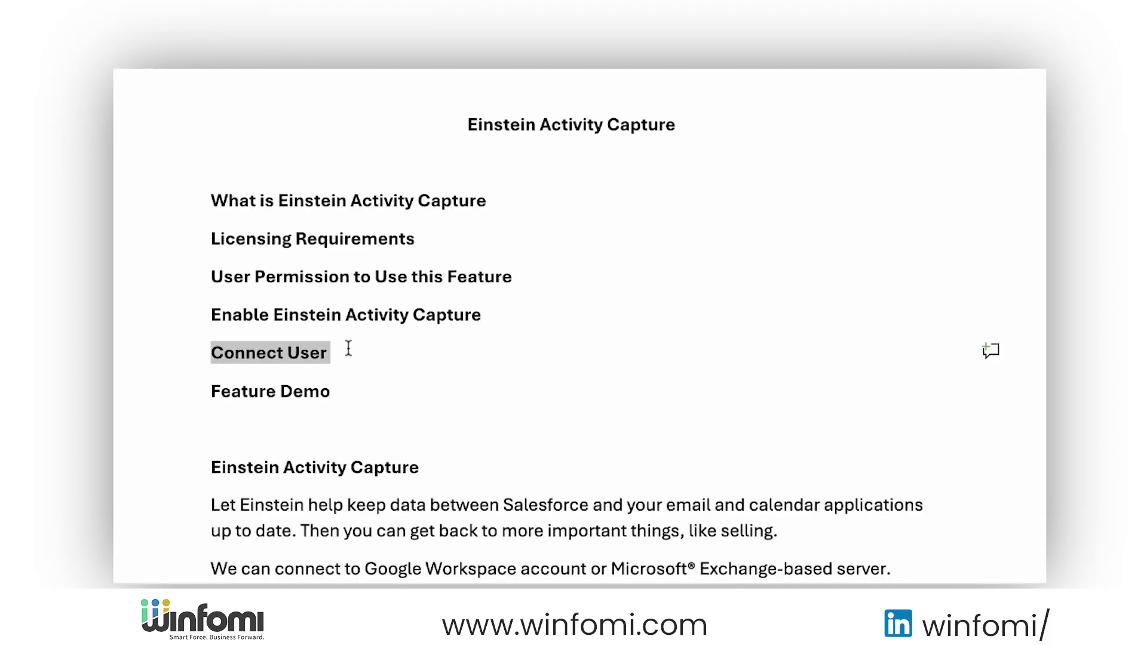
pyautogui.click(358, 395)
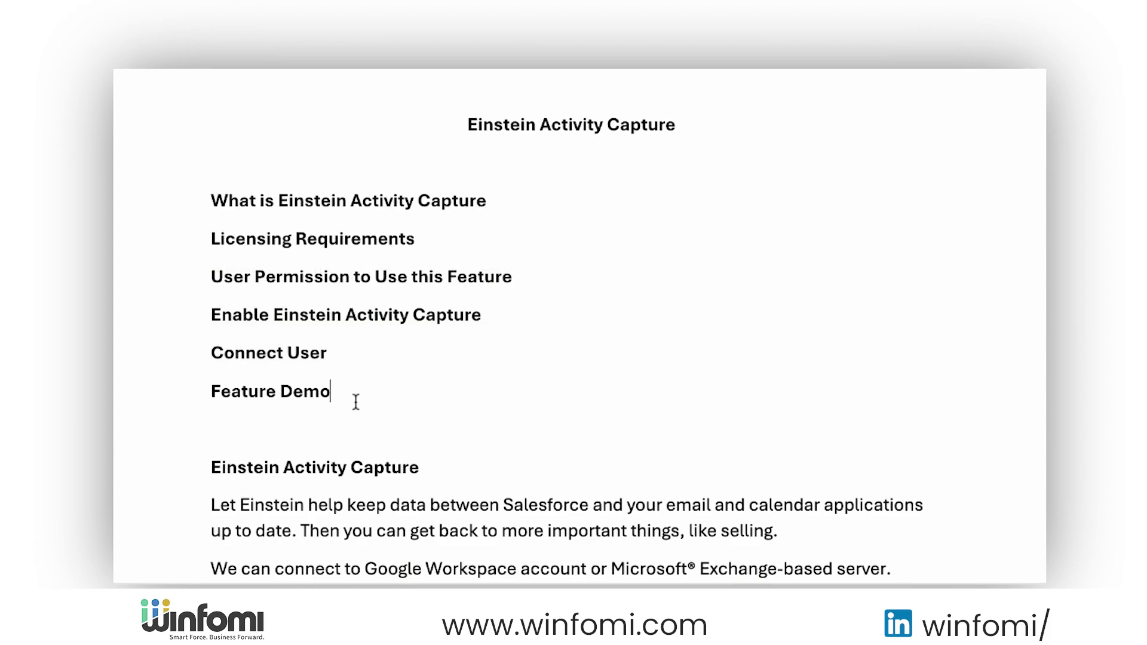
pyautogui.tripleClick(358, 396)
pyautogui.click(379, 398)
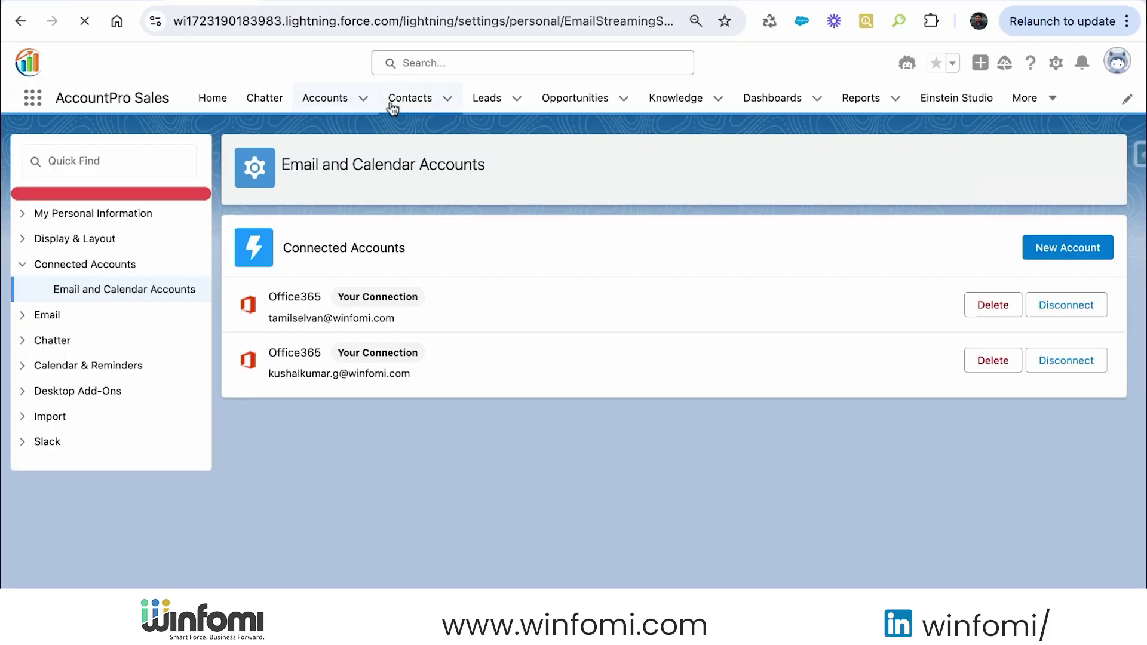
# - Switch back to Salesforce, search the contacts by the contact's first name and open their record to check the email
pyautogui.click(394, 103)
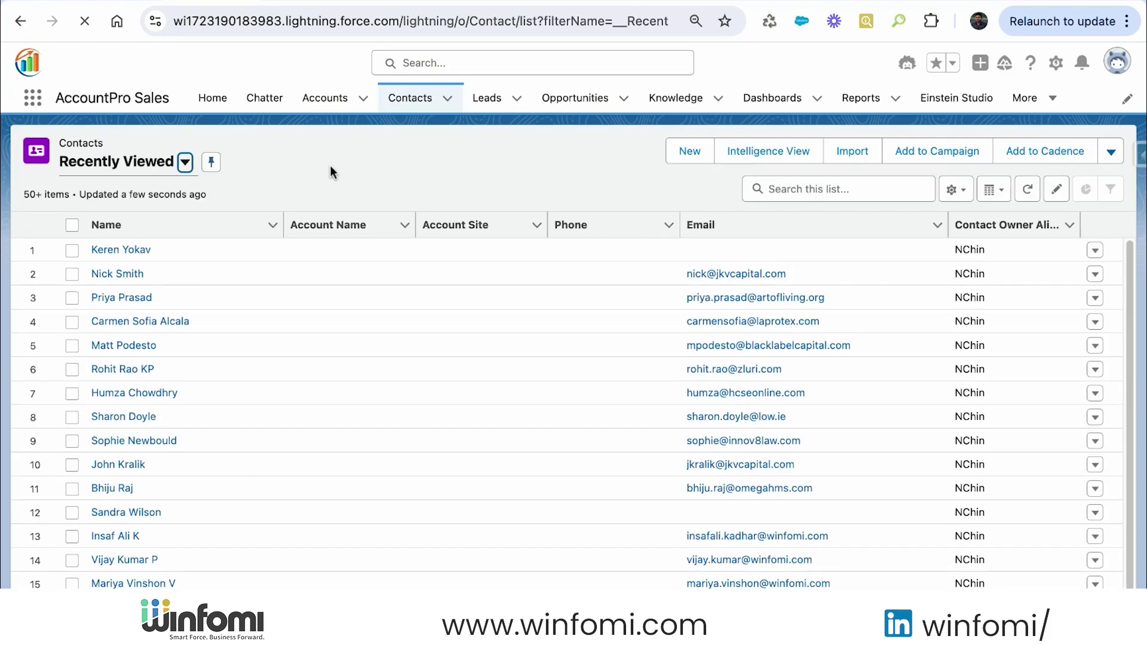
pyautogui.click(425, 63)
pyautogui.write('tamil')
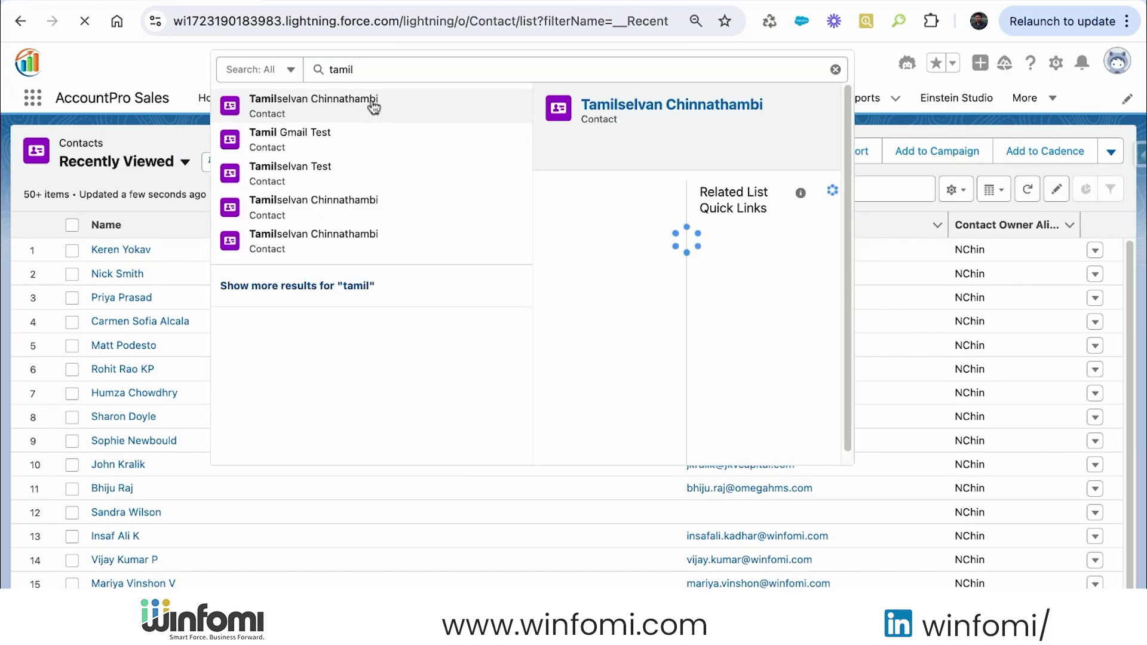
pyautogui.click(374, 106)
pyautogui.tripleClick(391, 409)
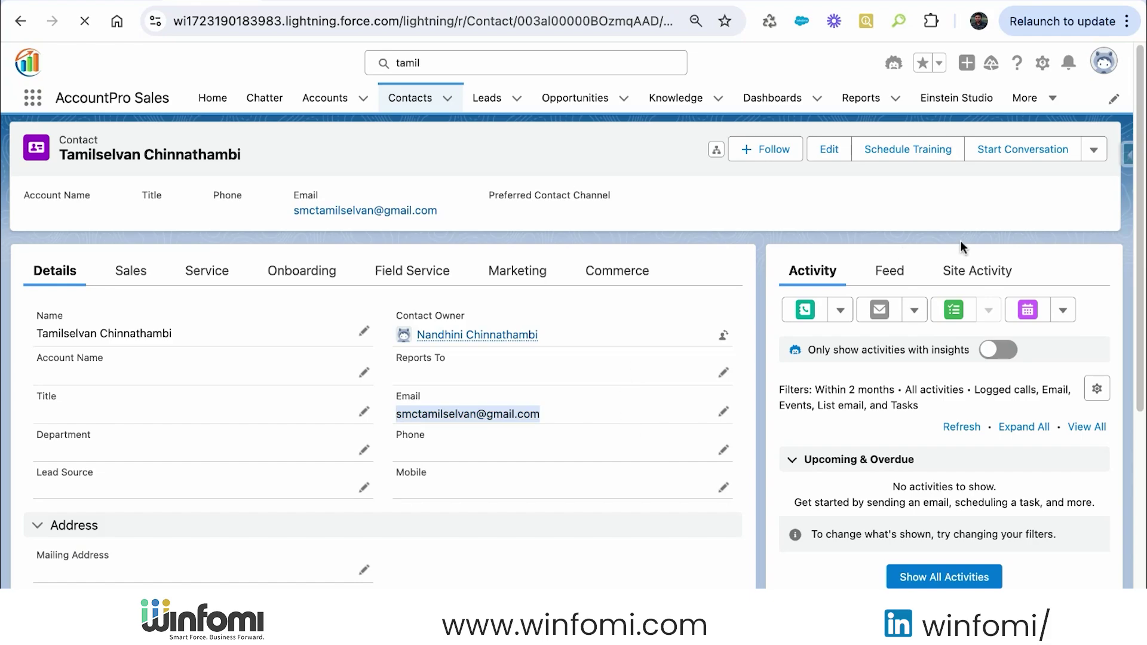
pyautogui.click(1078, 221)
# - Show all activities in the contact's activity timeline and highlight the contact's email field
pyautogui.scroll(-3, 1062, 220)
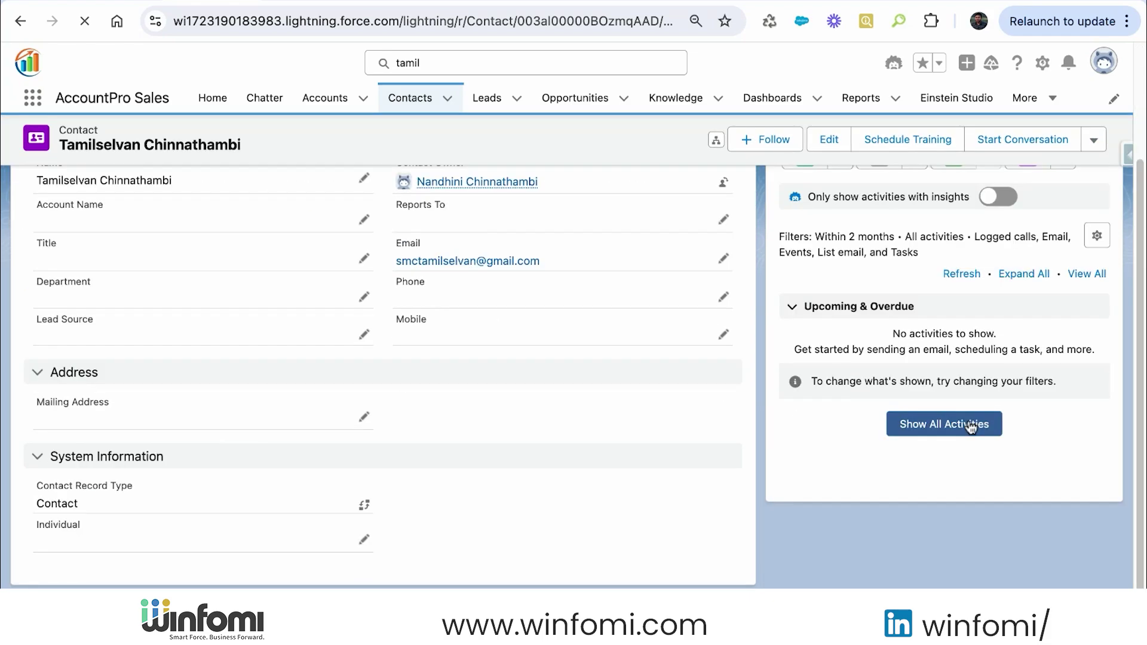
pyautogui.click(972, 426)
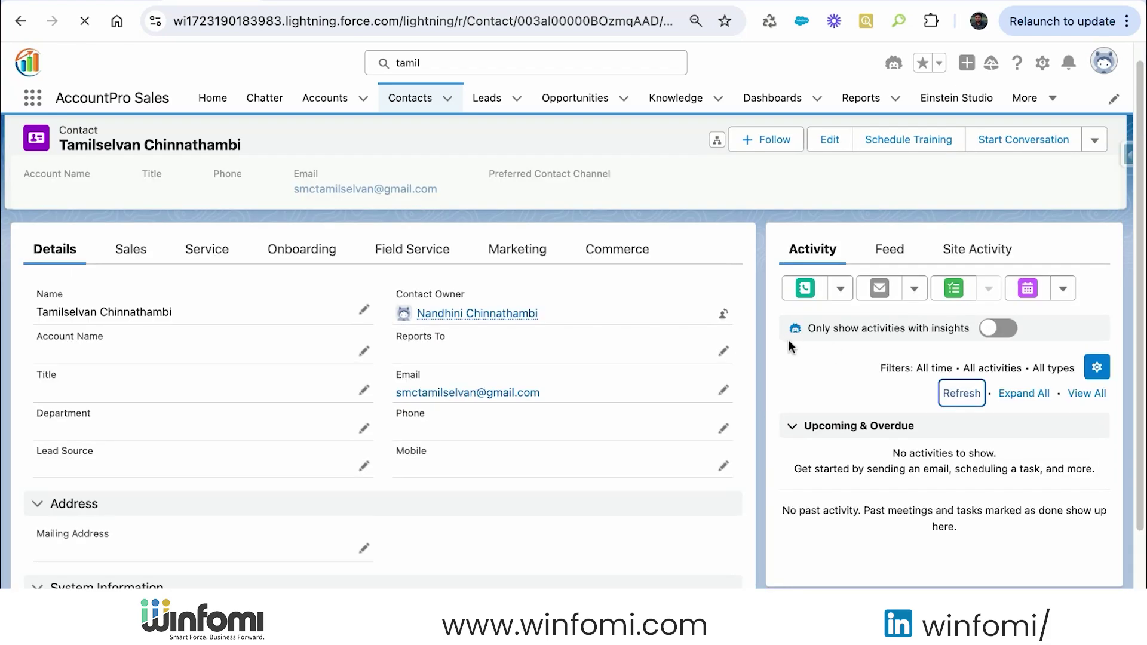
pyautogui.tripleClick(380, 386)
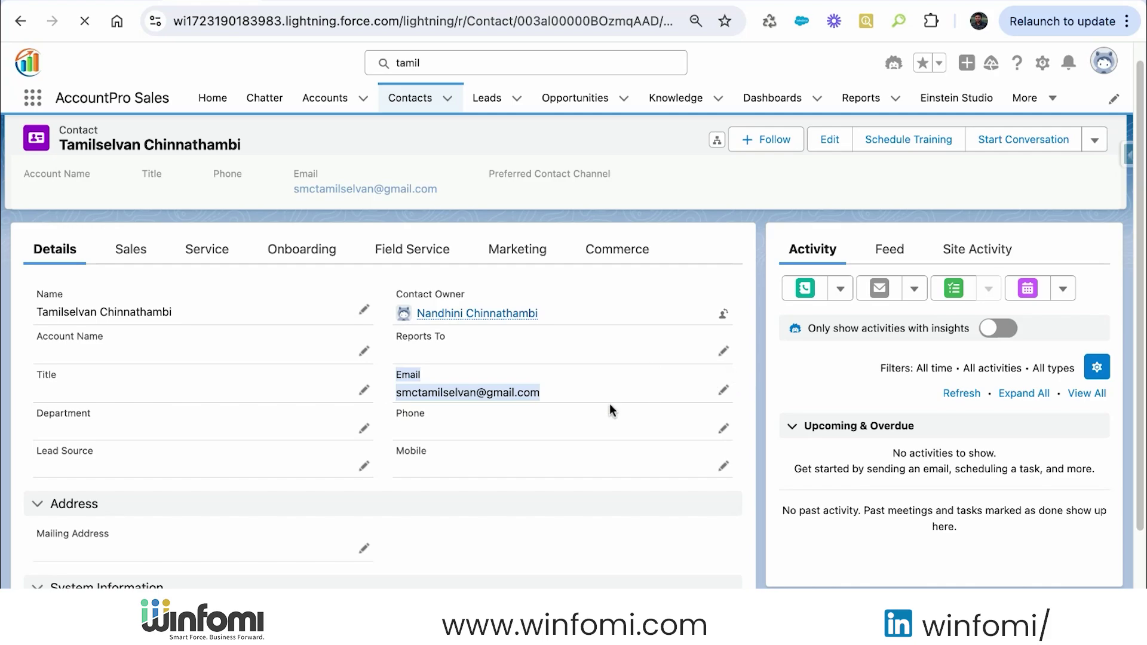
pyautogui.scroll(1, 596, 335)
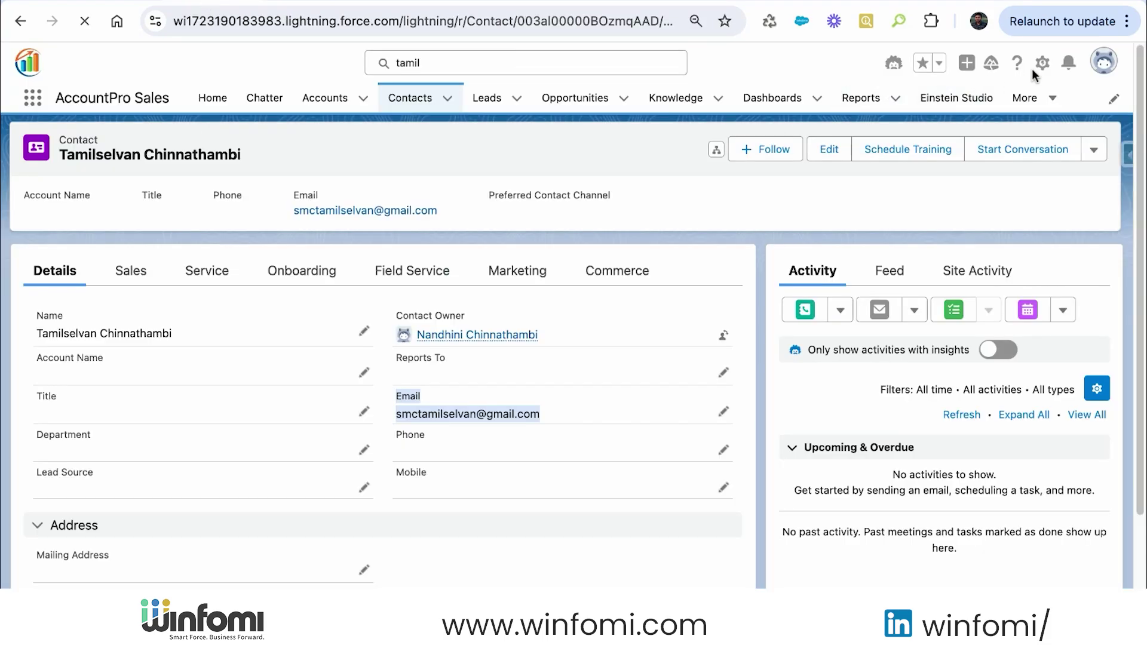
# - Find the Einstein Activity Capture pages in Setup with "einstein activi" and open Status & Metrics
pyautogui.click(1041, 64)
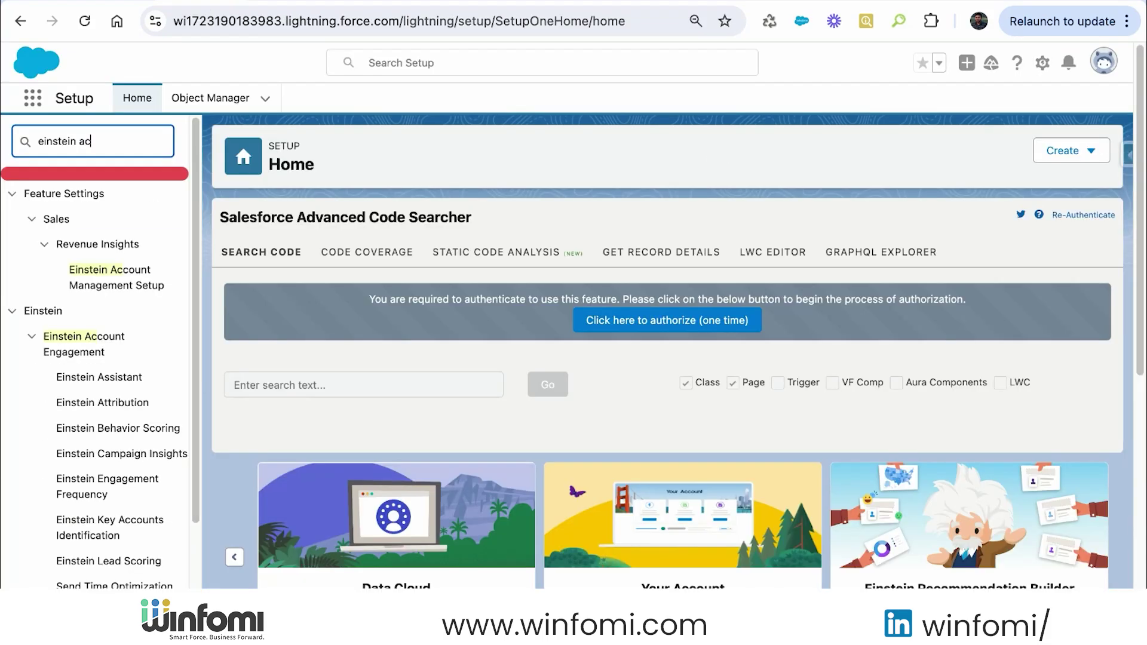
pyautogui.write('tivi')
pyautogui.click(146, 429)
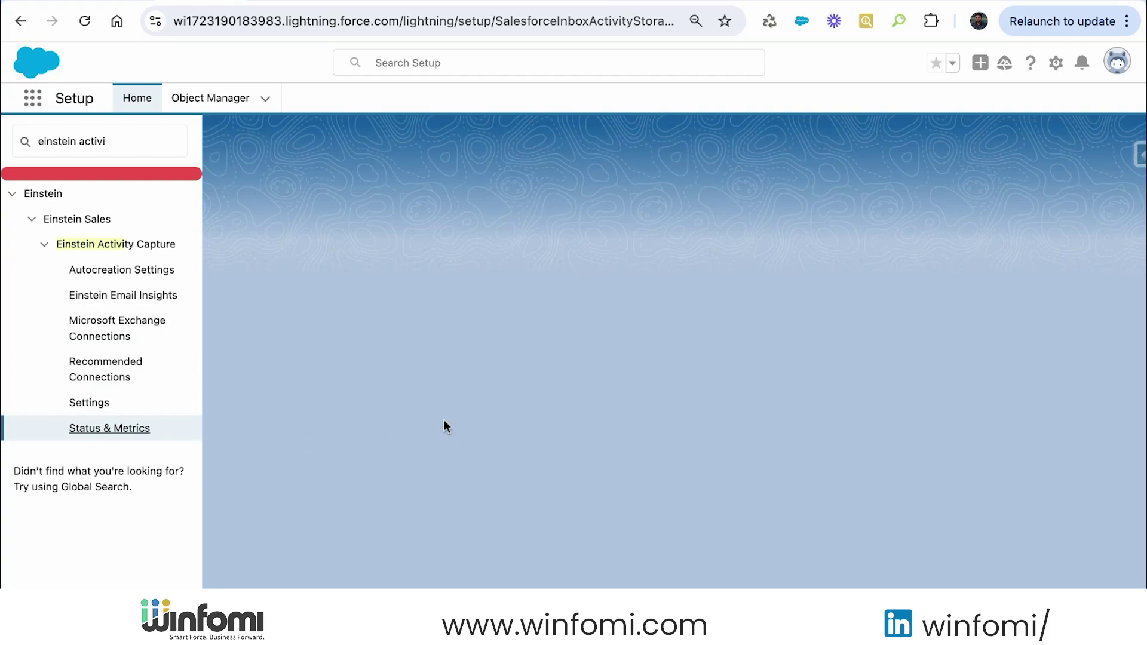
# - Examine the Last Data Capture description, the recommended actions, the initial sync progress and the connected account status
pyautogui.scroll(-10, 443, 419)
pyautogui.moveTo(312, 541); pyautogui.dragTo(890, 541)
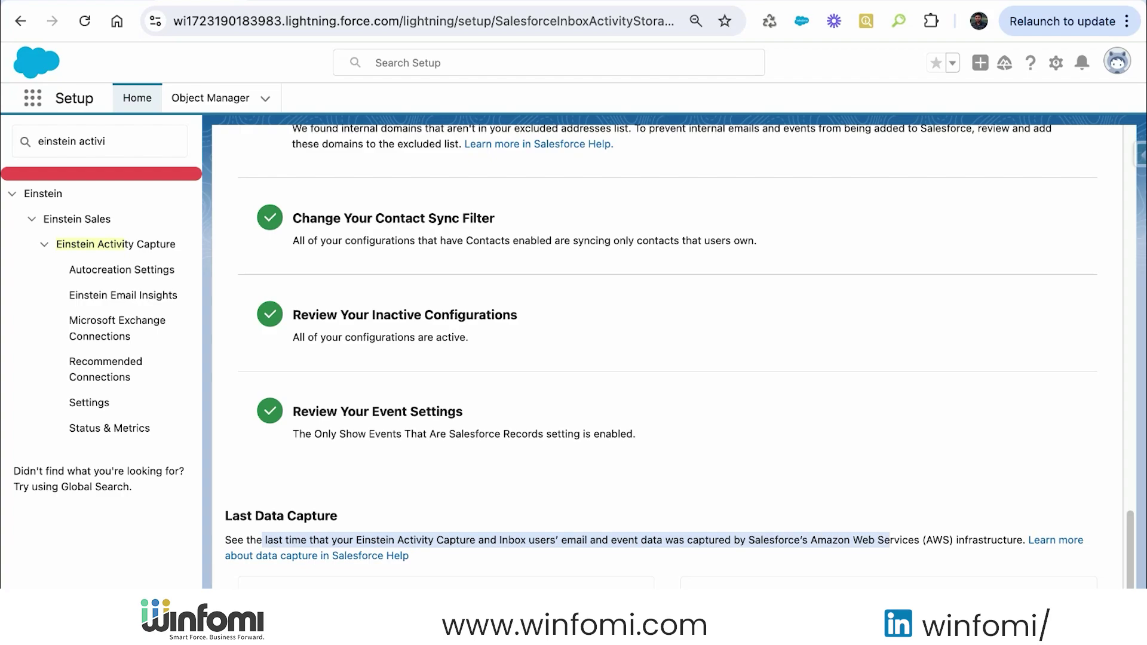
pyautogui.click(748, 540)
pyautogui.moveTo(1012, 541); pyautogui.dragTo(743, 538)
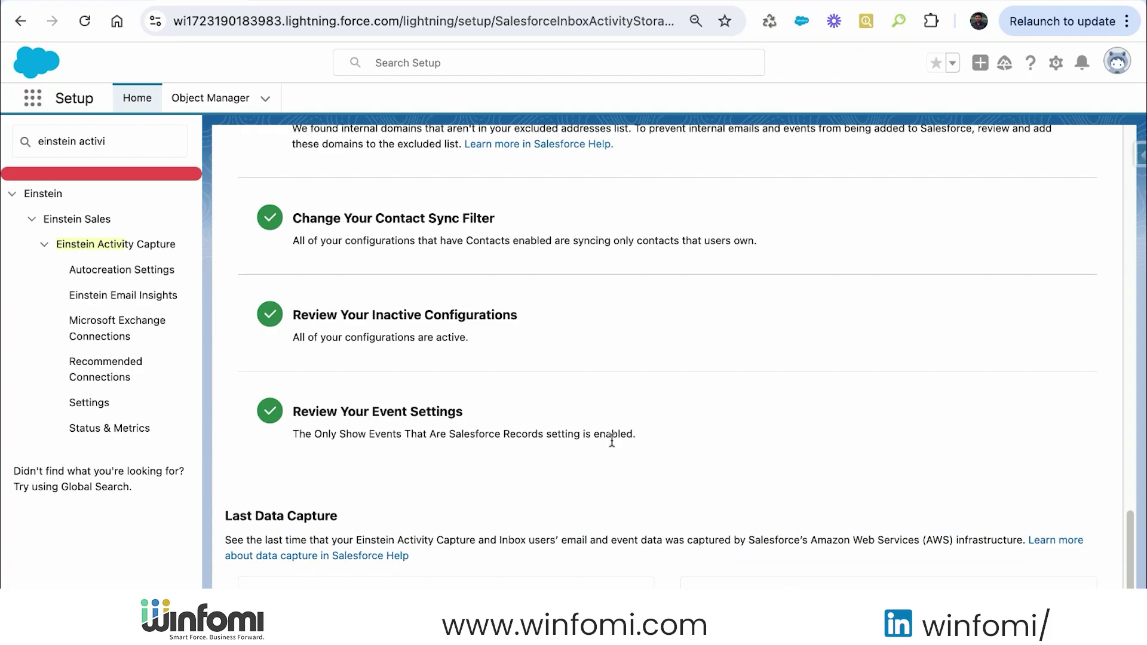
pyautogui.scroll(3, 575, 553)
pyautogui.scroll(4, 576, 554)
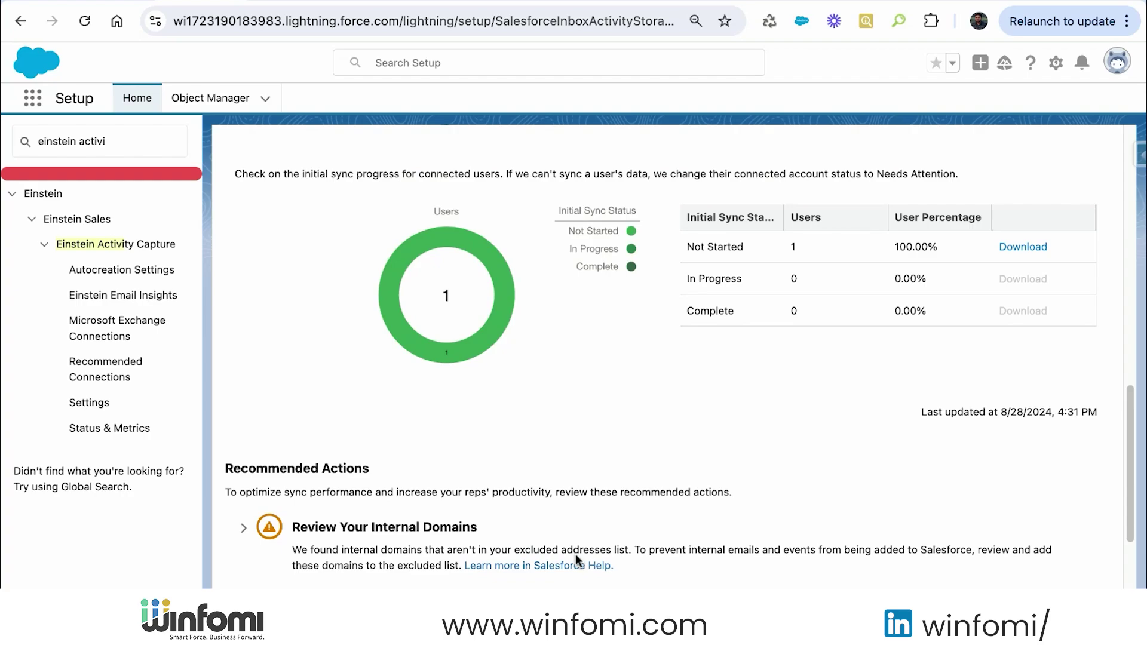
pyautogui.scroll(3, 684, 366)
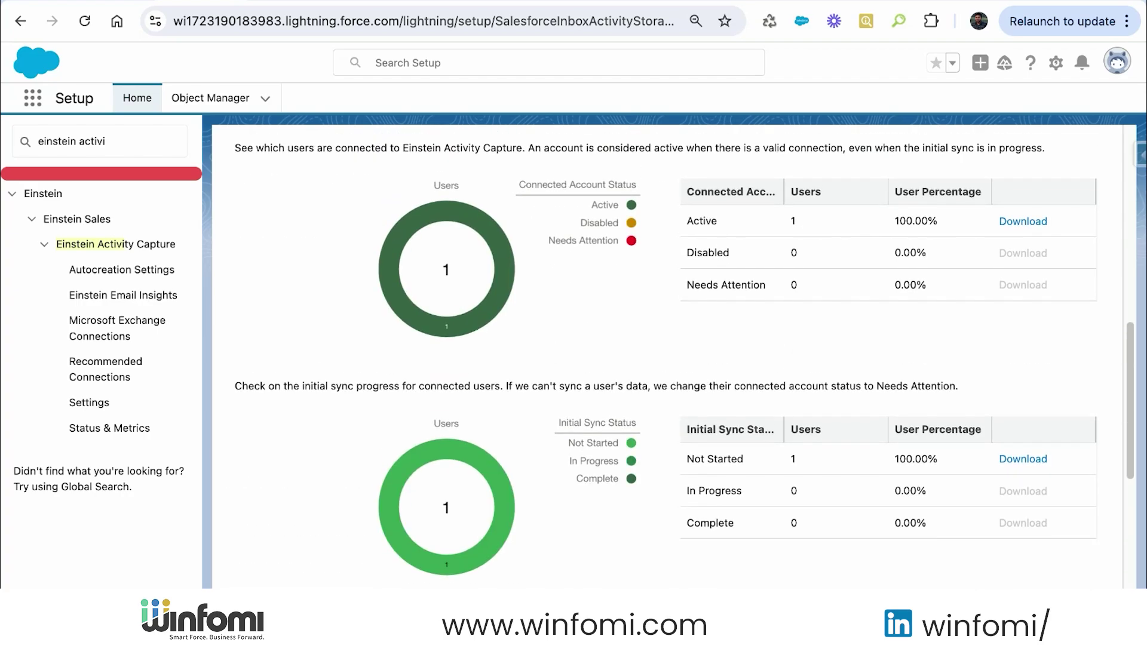
pyautogui.scroll(8, 680, 357)
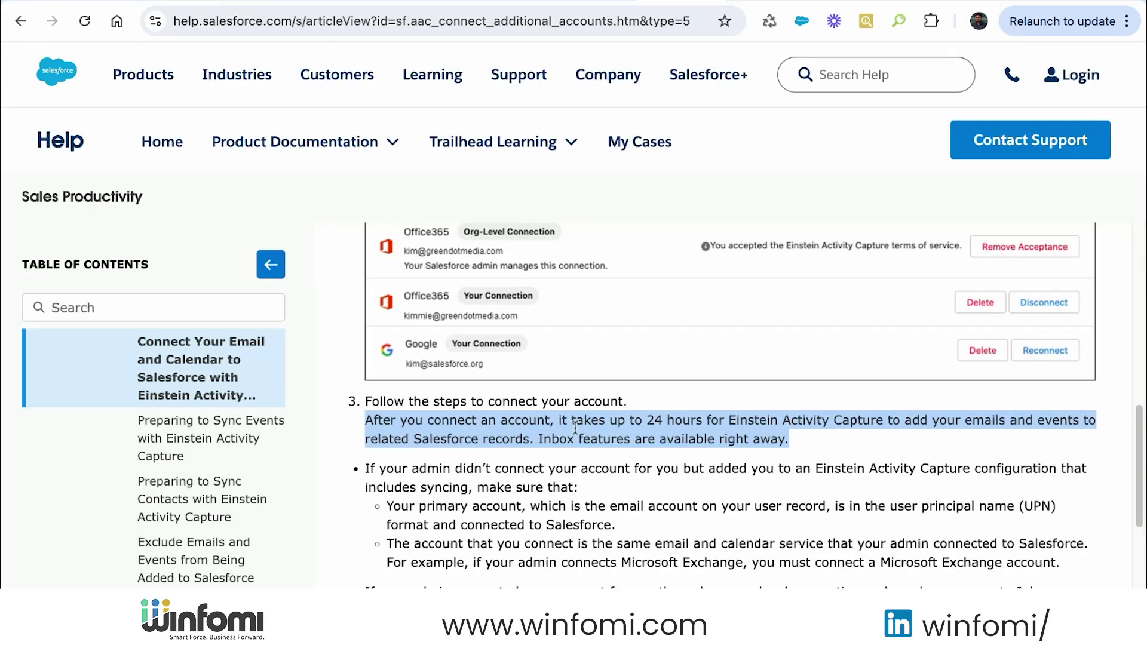
# - In the Salesforce Help article on connecting accounts, highlight the passage from "it takes up to 24 hours" to "related Salesforce records."
pyautogui.click(412, 434)
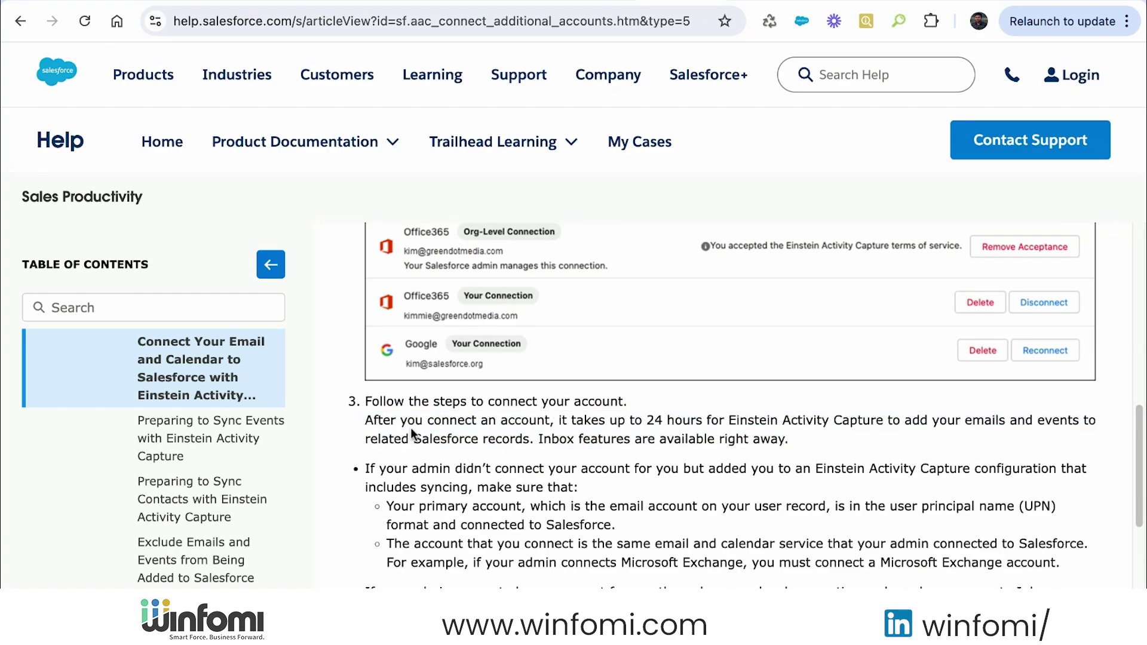
pyautogui.click(556, 421)
pyautogui.hotkey('shift', 'alt', 'Right')
pyautogui.hotkey('shift', 'alt', 'Right')
pyautogui.hotkey('shift', 'alt', 'Right')
pyautogui.hotkey('shift', 'alt', 'Right')
pyautogui.hotkey('shift', 'alt', 'Right')
pyautogui.hotkey('shift', 'alt', 'Right')
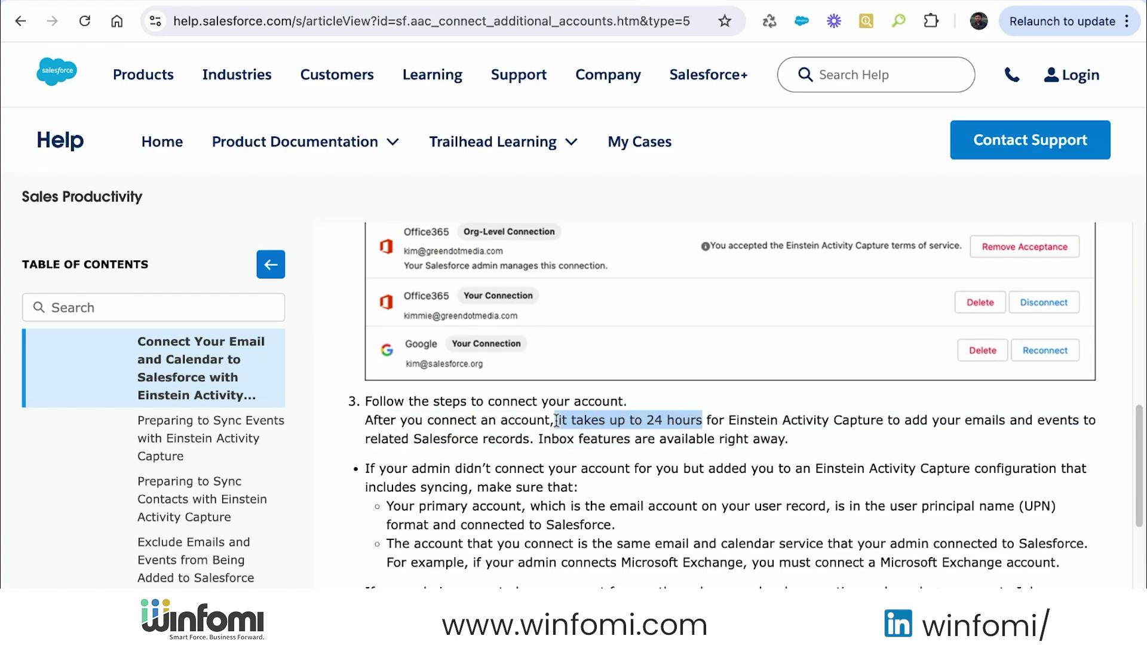
pyautogui.hotkey('shift', 'Right')
pyautogui.hotkey('shift', 'Right')
pyautogui.hotkey('shift', 'Right')
pyautogui.hotkey('shift', 'Right')
pyautogui.hotkey('shift', 'Right')
pyautogui.hotkey('shift', 'Right')
pyautogui.hotkey('shift', 'Right')
pyautogui.hotkey('shift', 'Right')
pyautogui.hotkey('shift', 'Right')
pyautogui.hotkey('shift', 'Right')
pyautogui.hotkey('shift', 'Right')
pyautogui.hotkey('shift', 'Right')
pyautogui.hotkey('shift', 'Right')
pyautogui.hotkey('shift', 'Right')
pyautogui.hotkey('shift', 'Right')
pyautogui.hotkey('shift', 'Right')
pyautogui.hotkey('shift', 'Right')
pyautogui.hotkey('shift', 'Right')
pyautogui.hotkey('shift', 'Right')
pyautogui.hotkey('shift', 'Right')
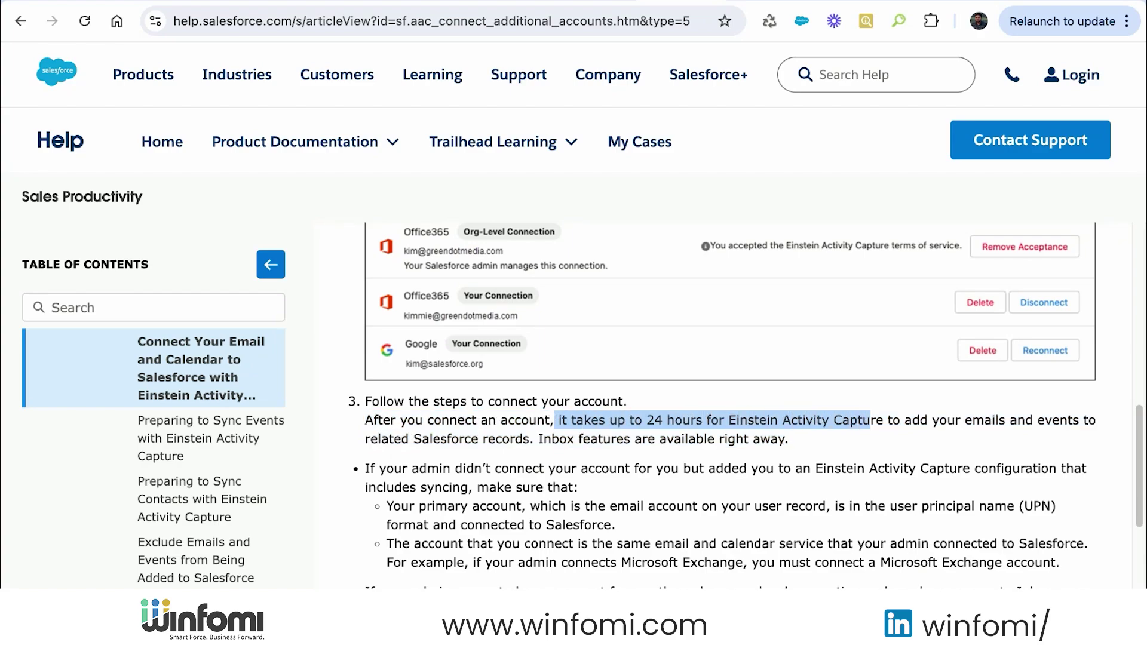
pyautogui.hotkey('shift', 'Right')
pyautogui.hotkey('shift', 'Right')
pyautogui.hotkey('shift', 'Right')
pyautogui.hotkey('shift', 'Right')
pyautogui.hotkey('shift', 'Right')
pyautogui.hotkey('shift', 'Right')
pyautogui.hotkey('shift', 'Right')
pyautogui.hotkey('shift', 'Right')
pyautogui.hotkey('shift', 'Right')
pyautogui.hotkey('shift', 'Right')
pyautogui.hotkey('shift', 'Right')
pyautogui.hotkey('shift', 'Right')
pyautogui.hotkey('shift', 'Right')
pyautogui.hotkey('shift', 'Right')
pyautogui.hotkey('shift', 'Right')
pyautogui.hotkey('shift', 'Right')
pyautogui.hotkey('shift', 'Right')
pyautogui.hotkey('shift', 'Right')
pyautogui.hotkey('shift', 'Right')
pyautogui.hotkey('shift', 'Right')
pyautogui.hotkey('shift', 'Down')
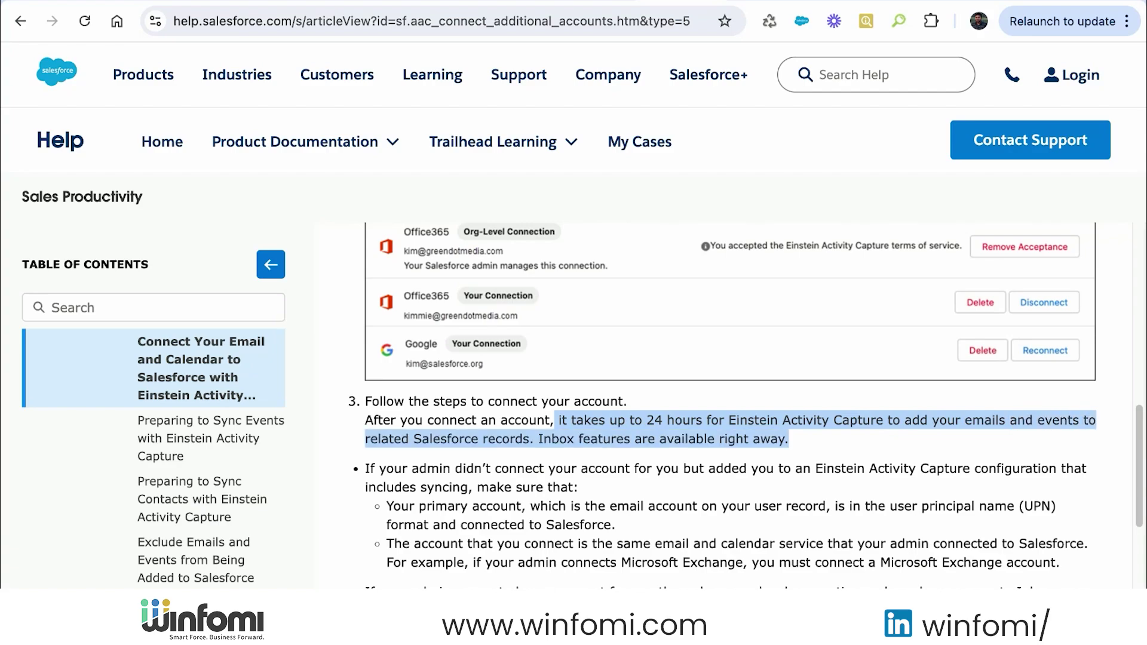
pyautogui.hotkey('shift', 'alt', 'Left')
pyautogui.hotkey('shift', 'alt', 'Left')
pyautogui.hotkey('shift', 'alt', 'Left')
pyautogui.hotkey('shift', 'alt', 'Left')
pyautogui.hotkey('shift', 'alt', 'Left')
pyautogui.hotkey('shift', 'alt', 'Left')
pyautogui.hotkey('shift', 'Left')
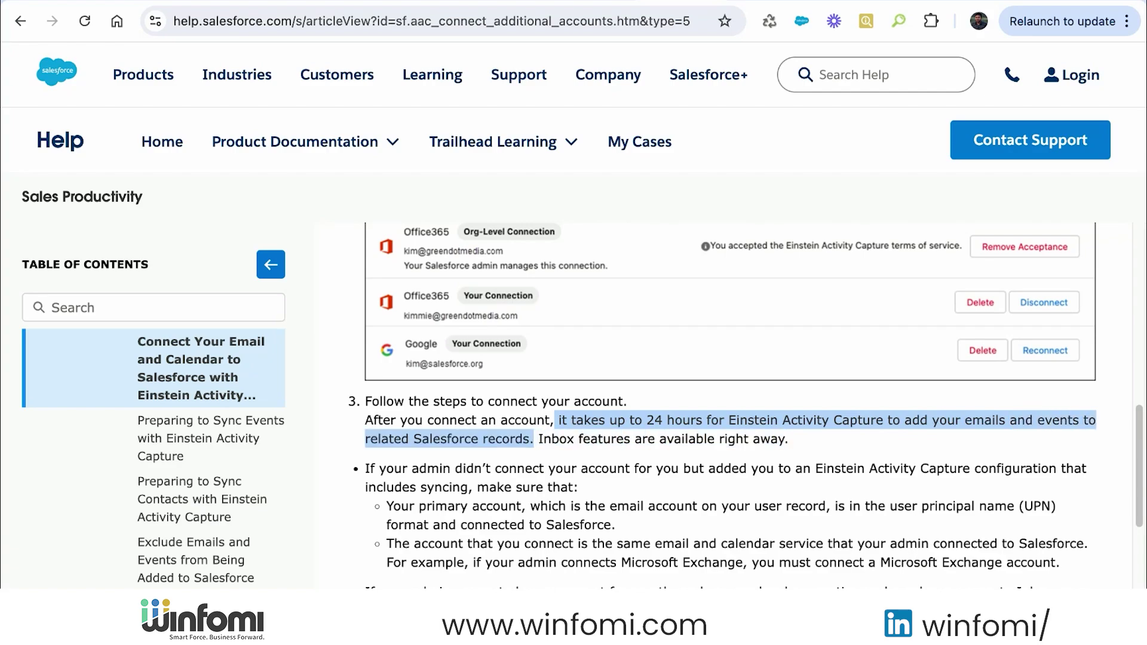
# - Highlight the sentence "Inbox features are available right away." in the Salesforce Help article
pyautogui.press('Right')
pyautogui.hotkey('shift', 'alt', 'Right')
pyautogui.hotkey('shift', 'alt', 'Right')
pyautogui.hotkey('shift', 'alt', 'Right')
pyautogui.hotkey('shift', 'alt', 'Right')
pyautogui.hotkey('shift', 'alt', 'Right')
pyautogui.hotkey('shift', 'alt', 'Right')
pyautogui.hotkey('shift', 'Right')
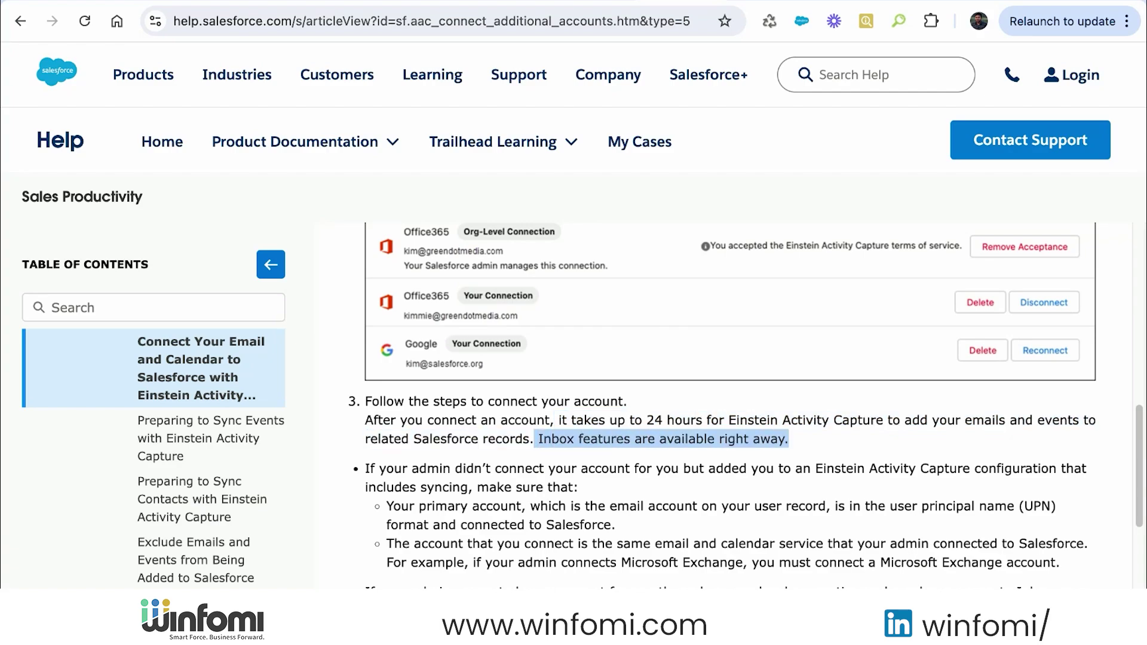
# - Highlight the account connection passage from "to 24 hours" through the end of "related Salesforce records." in the Help article
pyautogui.click(473, 424)
pyautogui.click(627, 422)
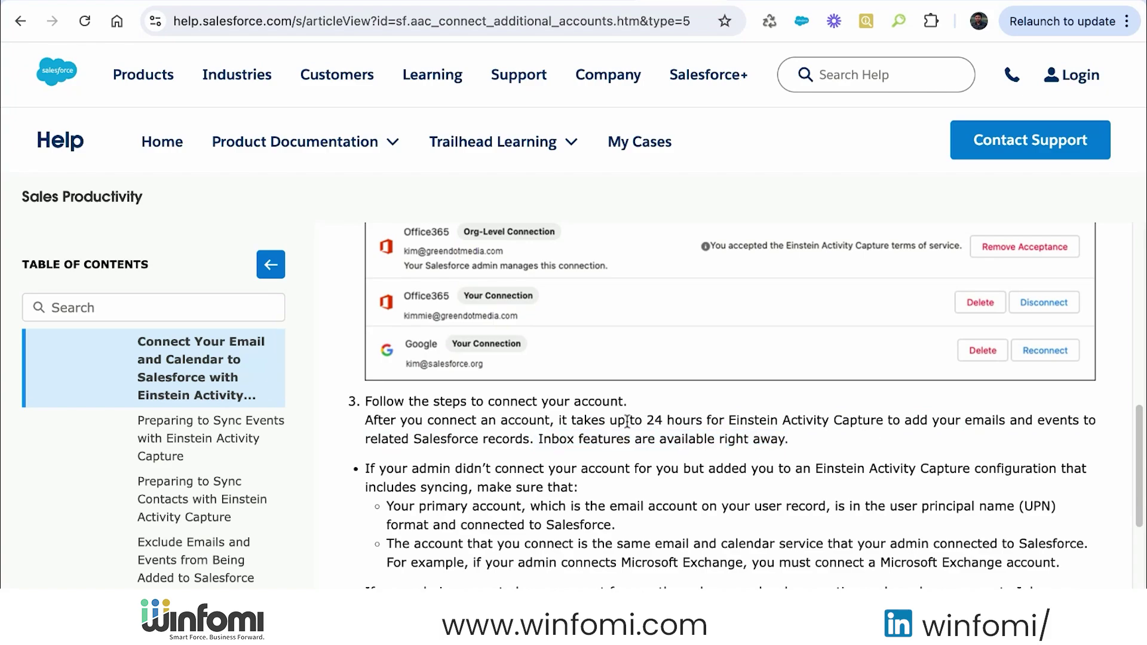
pyautogui.hotkey('shift', 'alt', 'Right')
pyautogui.hotkey('shift', 'alt', 'Right')
pyautogui.hotkey('shift', 'alt', 'Right')
pyautogui.hotkey('shift', 'alt', 'Right')
pyautogui.hotkey('shift', 'alt', 'Right')
pyautogui.hotkey('shift', 'alt', 'Right')
pyautogui.hotkey('shift', 'Right')
pyautogui.hotkey('shift', 'Right')
pyautogui.hotkey('shift', 'Right')
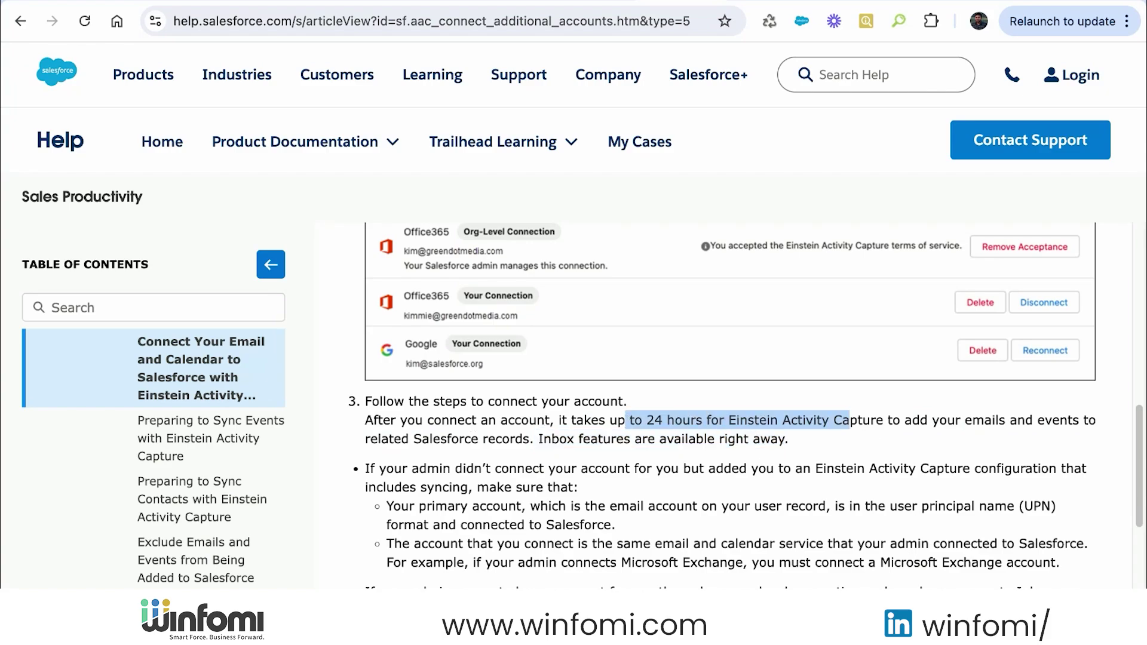
pyautogui.hotkey('shift', 'alt', 'Right')
pyautogui.hotkey('shift', 'alt', 'Right')
pyautogui.hotkey('shift', 'alt', 'Right')
pyautogui.hotkey('shift', 'alt', 'Right')
pyautogui.hotkey('shift', 'alt', 'Right')
pyautogui.hotkey('shift', 'alt', 'Right')
pyautogui.hotkey('shift', 'alt', 'Right')
pyautogui.hotkey('shift', 'alt', 'Right')
pyautogui.hotkey('shift', 'alt', 'Right')
pyautogui.hotkey('shift', 'alt', 'Right')
pyautogui.hotkey('shift', 'alt', 'Right')
pyautogui.hotkey('shift', 'alt', 'Right')
pyautogui.hotkey('shift', 'alt', 'Right')
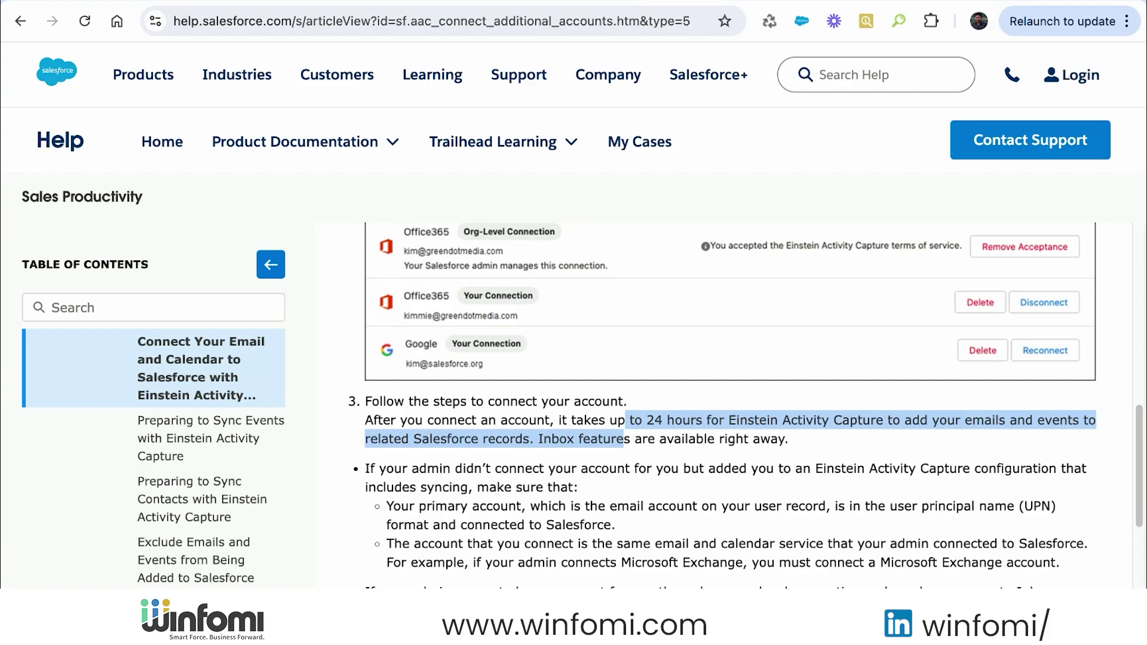
pyautogui.hotkey('shift', 'alt', 'Left')
pyautogui.hotkey('shift', 'Left')
pyautogui.hotkey('shift', 'Left')
pyautogui.hotkey('shift', 'Left')
pyautogui.hotkey('shift', 'Left')
pyautogui.scroll(2, 225, 482)
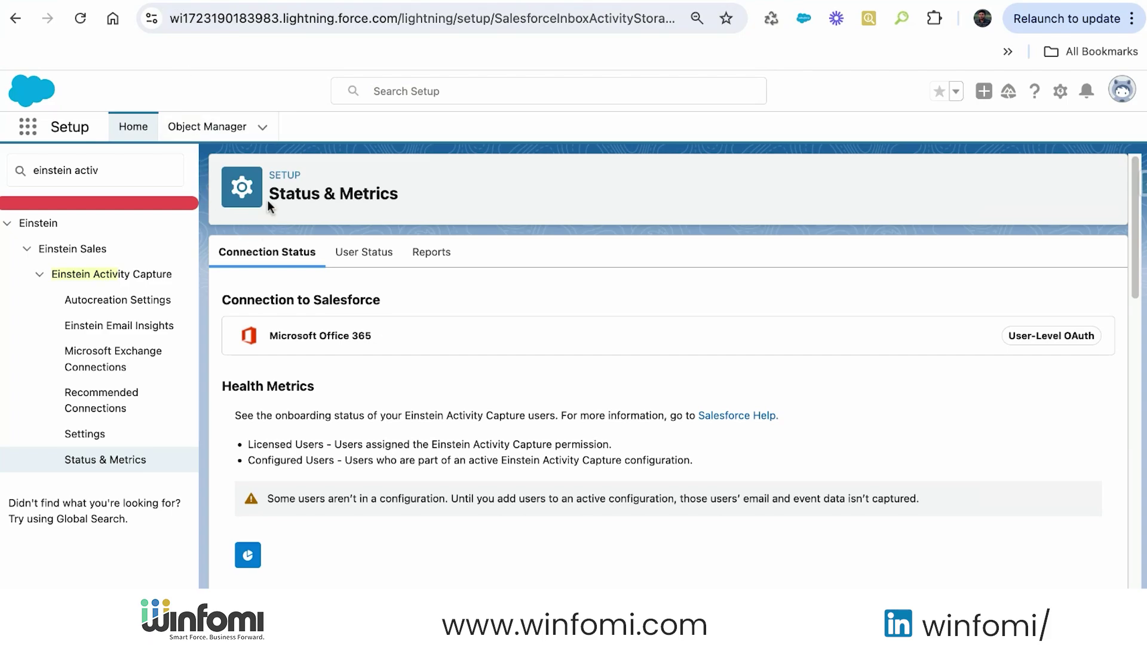
# - In Status & Metrics, open the Reports and highlight the 08/29/2024 0–10 Minutes count for Microsoft Office 365 to Salesforce
pyautogui.tripleClick(45, 174)
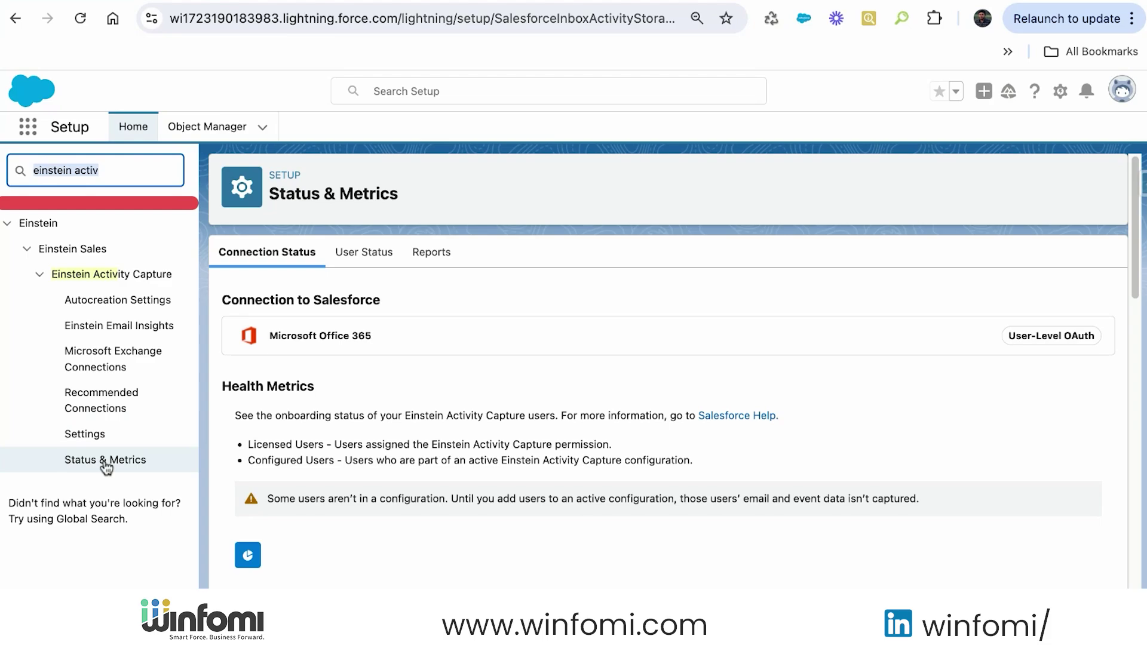
pyautogui.click(361, 354)
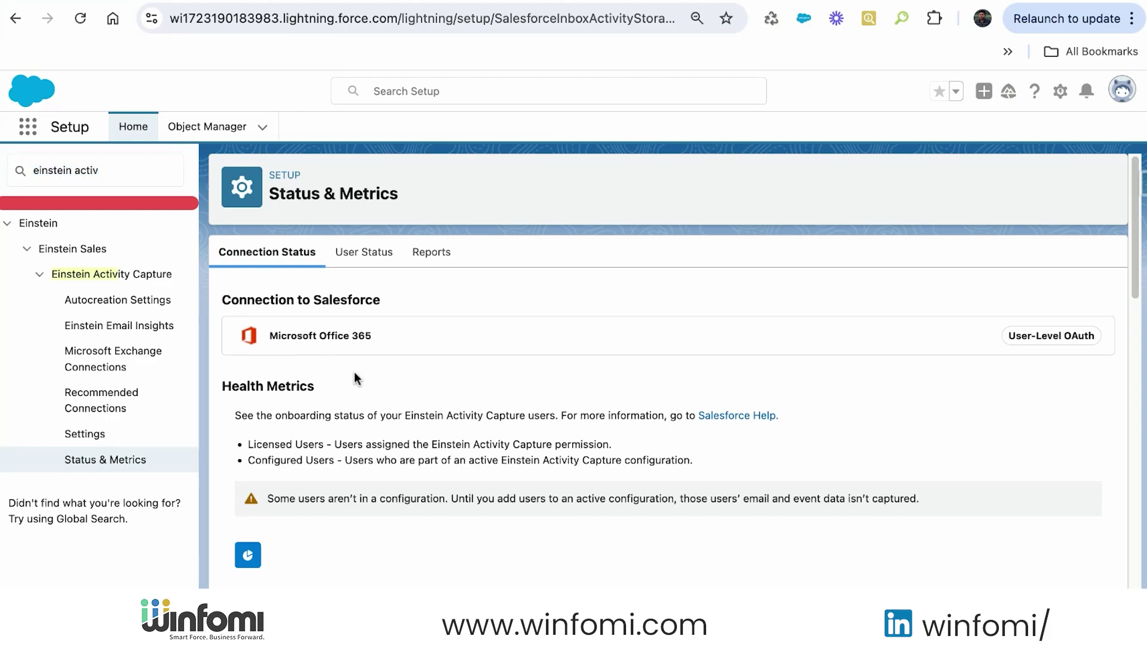
pyautogui.click(426, 263)
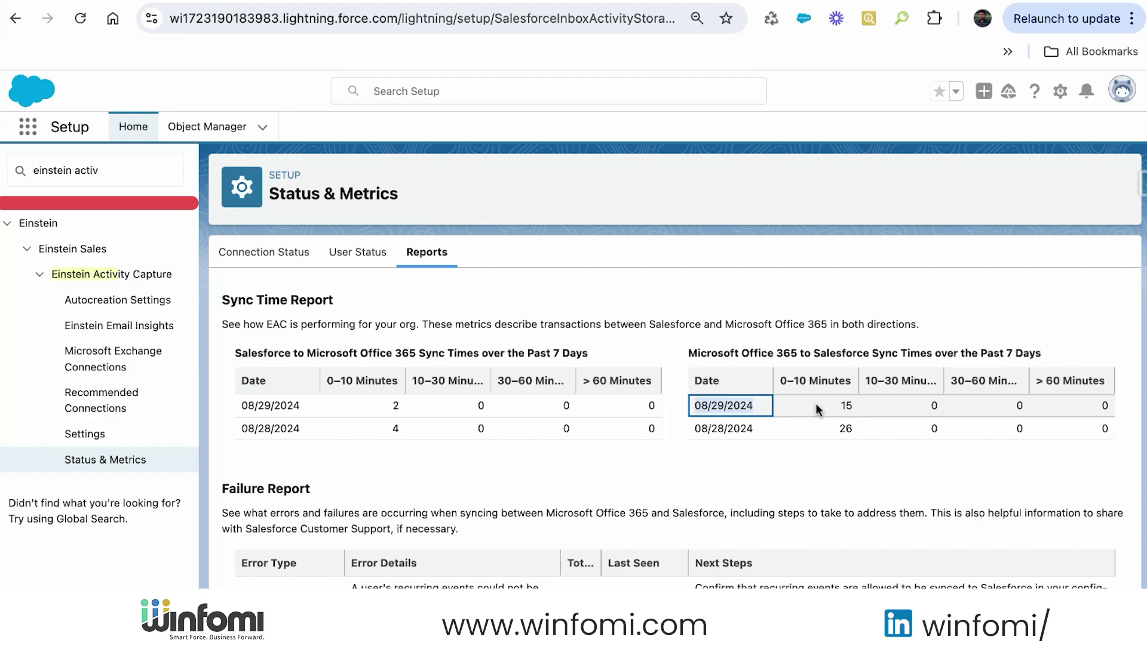
pyautogui.click(848, 405)
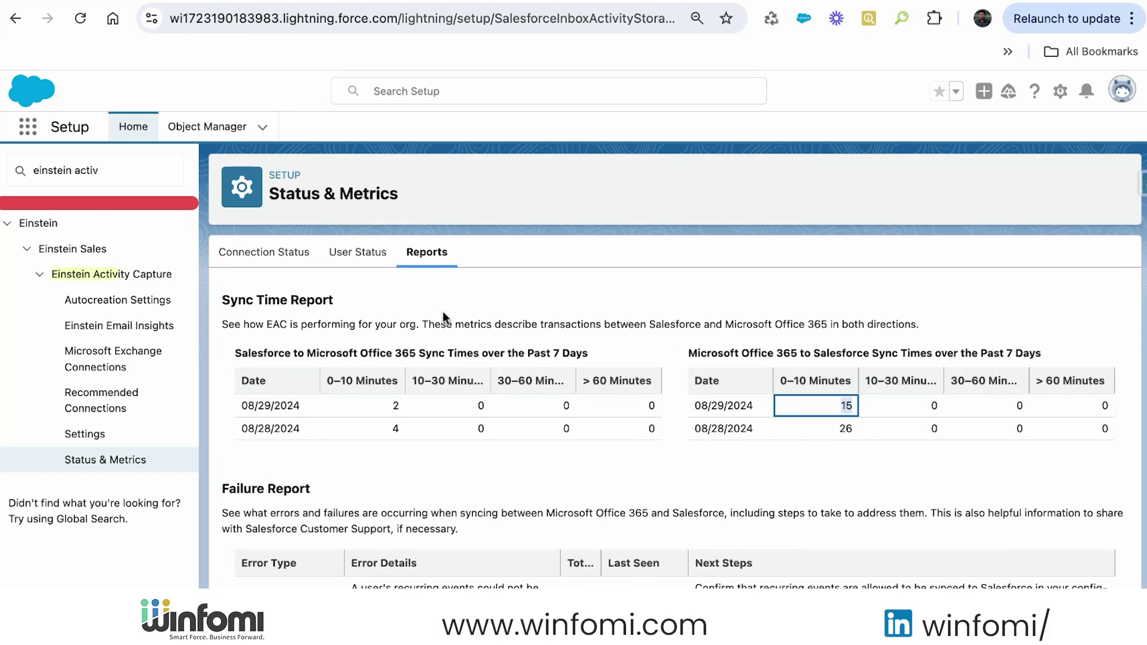
# - Open User Status, widen the Last Email Sync column and highlight the second account's last email sync time
pyautogui.click(353, 256)
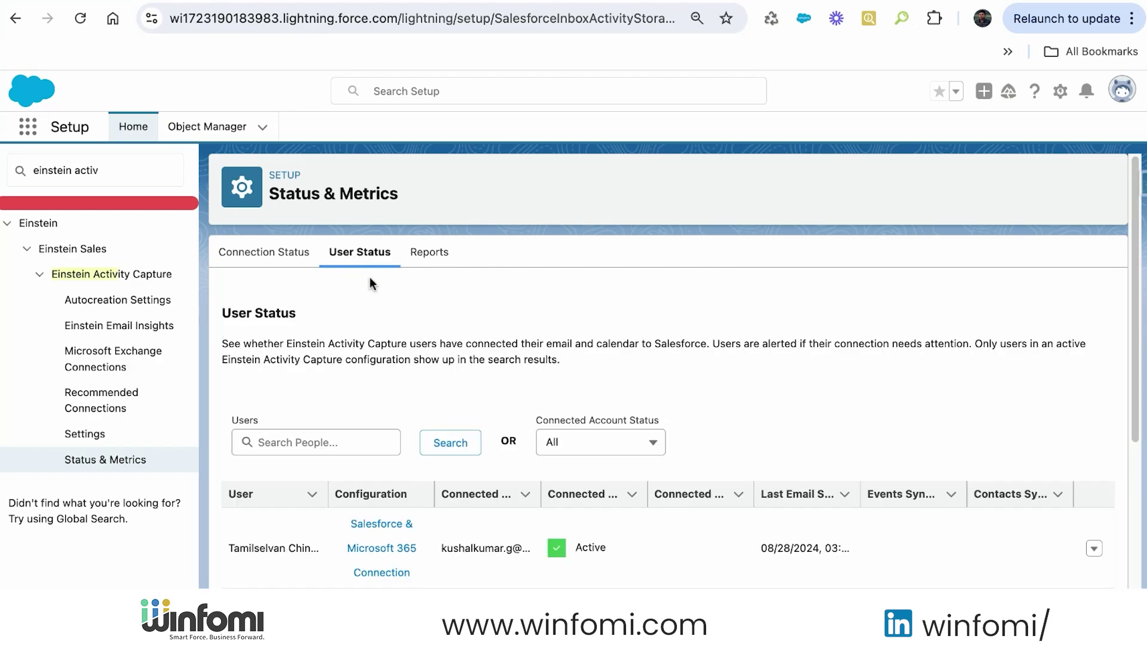
pyautogui.scroll(-5, 764, 402)
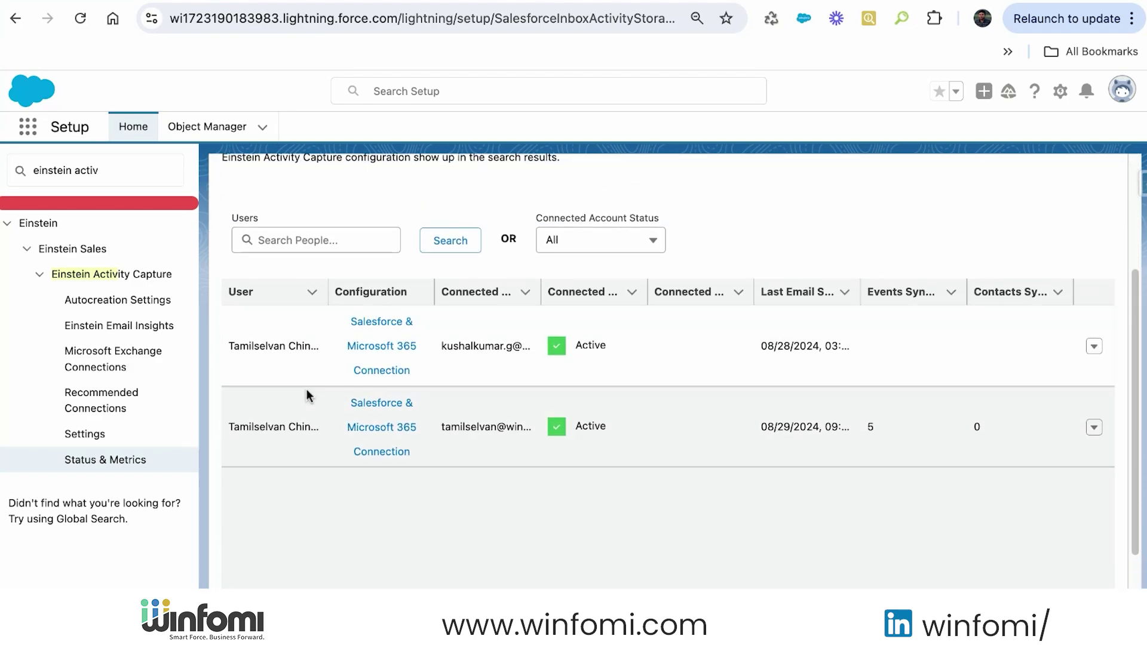
pyautogui.scroll(3, 557, 478)
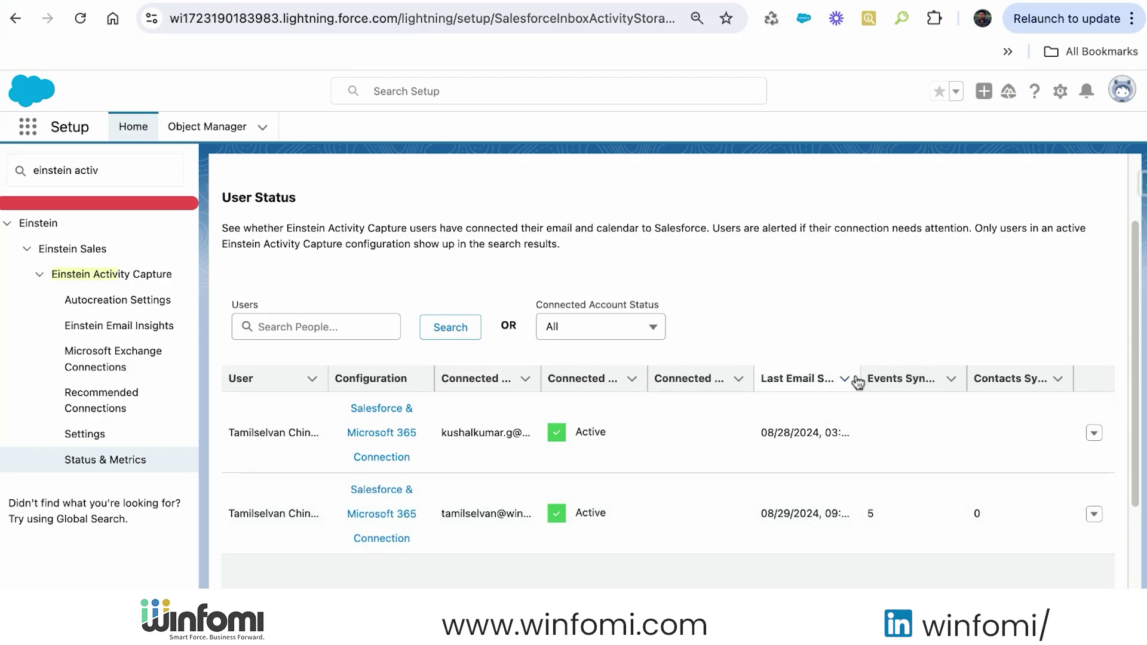
pyautogui.moveTo(860, 378); pyautogui.dragTo(905, 378)
pyautogui.moveTo(761, 514); pyautogui.dragTo(872, 514)
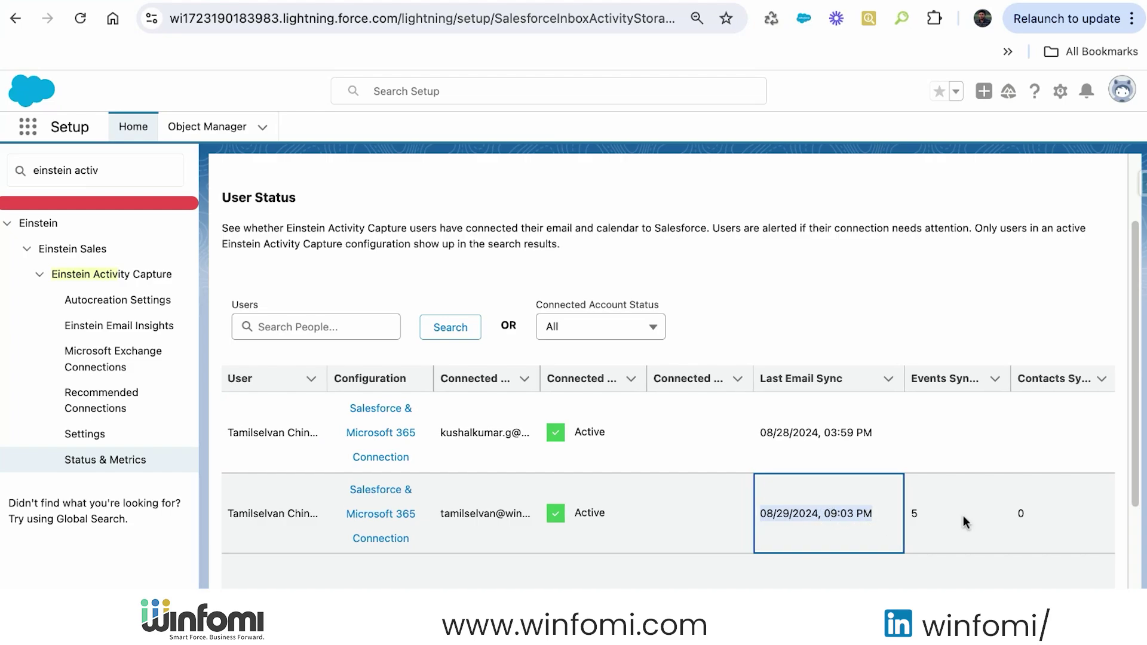
# - Check the second account's synced events and contacts, and highlight its last email sync time again
pyautogui.hscroll(2, 962, 515)
pyautogui.click(898, 516)
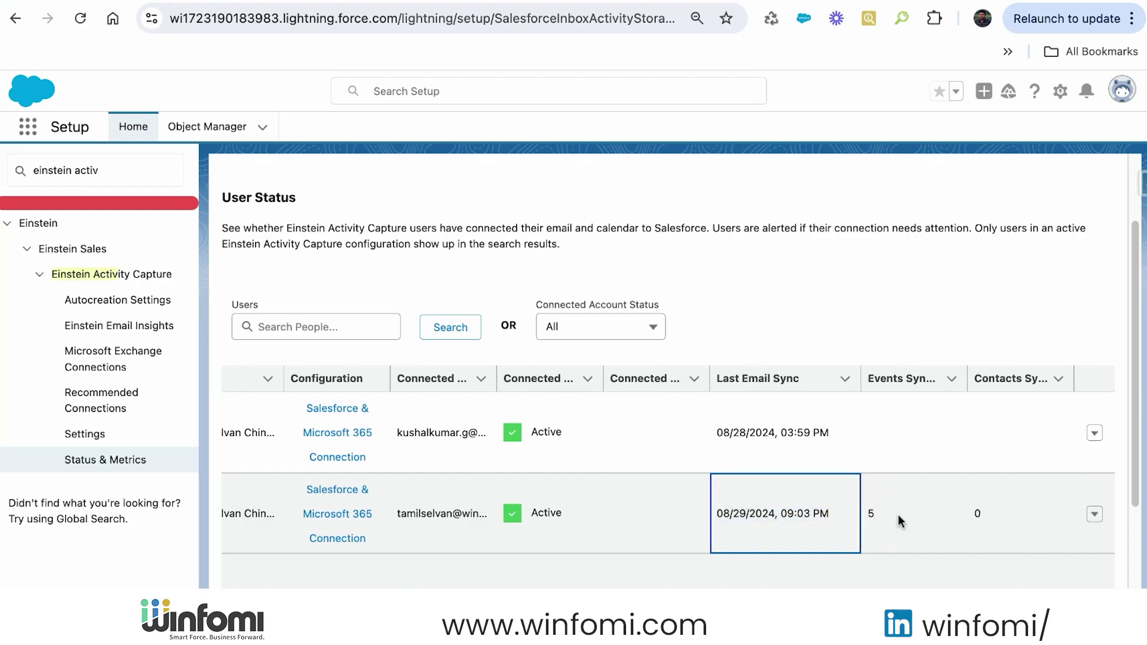
pyautogui.click(973, 512)
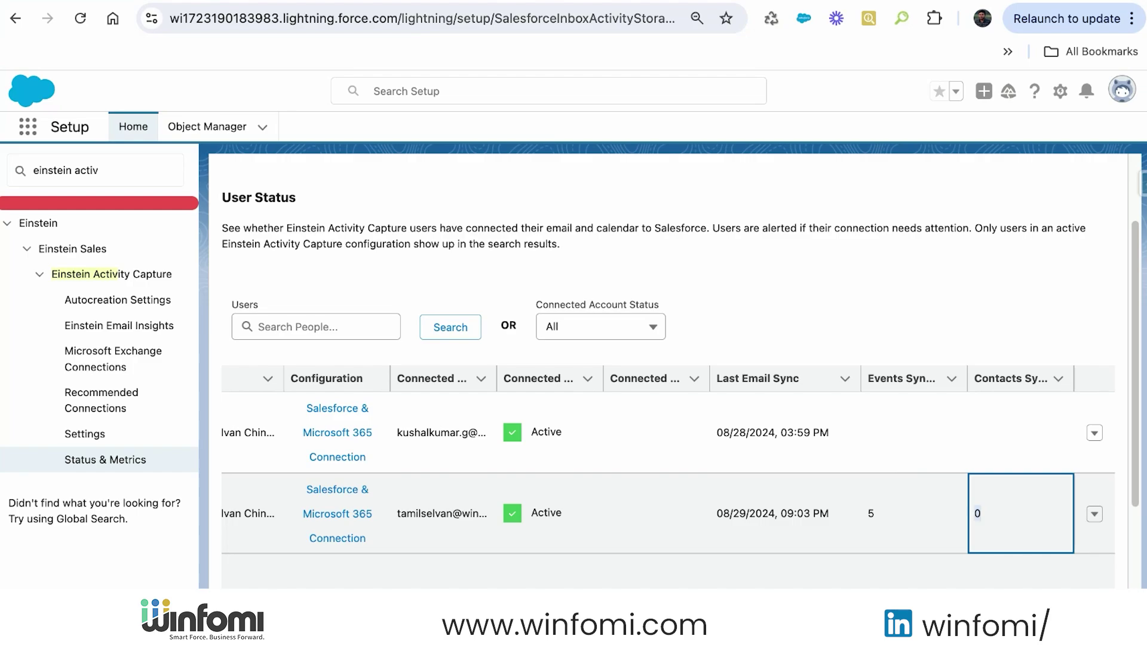
pyautogui.hscroll(-2, 844, 516)
pyautogui.scroll(3, 844, 516)
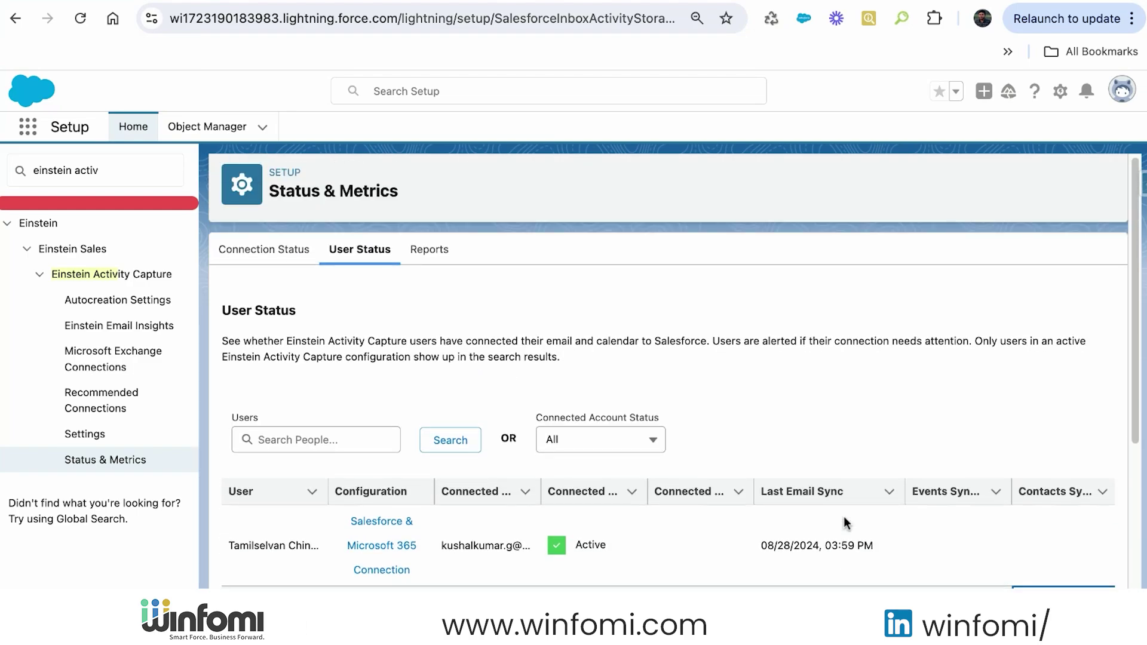
pyautogui.scroll(-1, 718, 350)
pyautogui.scroll(-3, 718, 354)
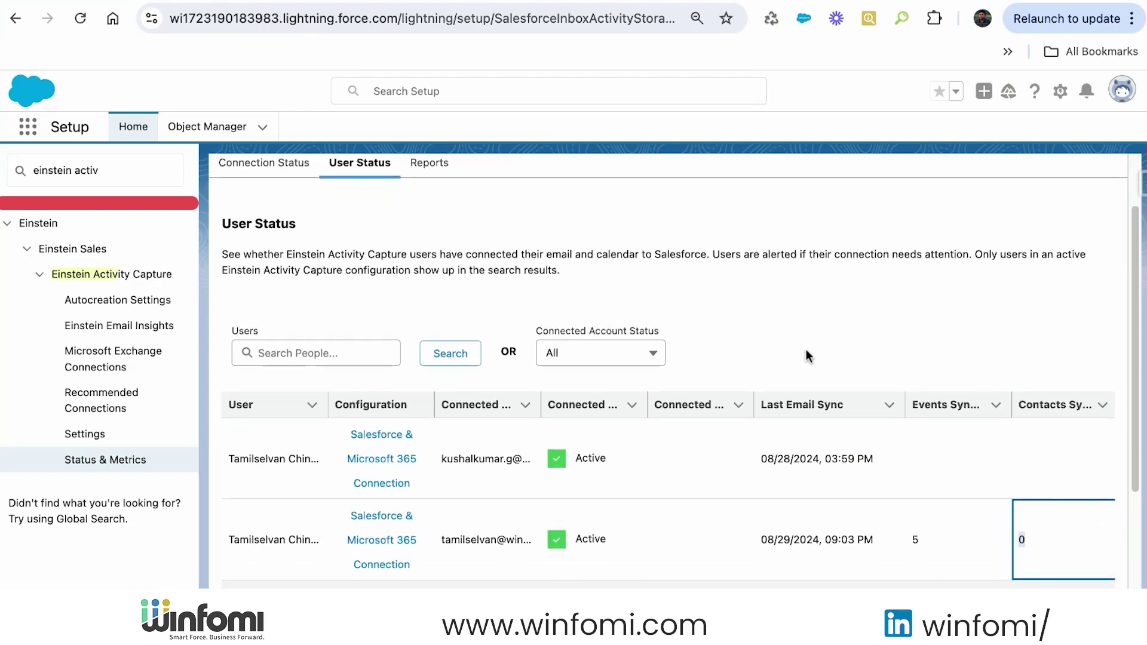
pyautogui.click(791, 541)
pyautogui.tripleClick(791, 541)
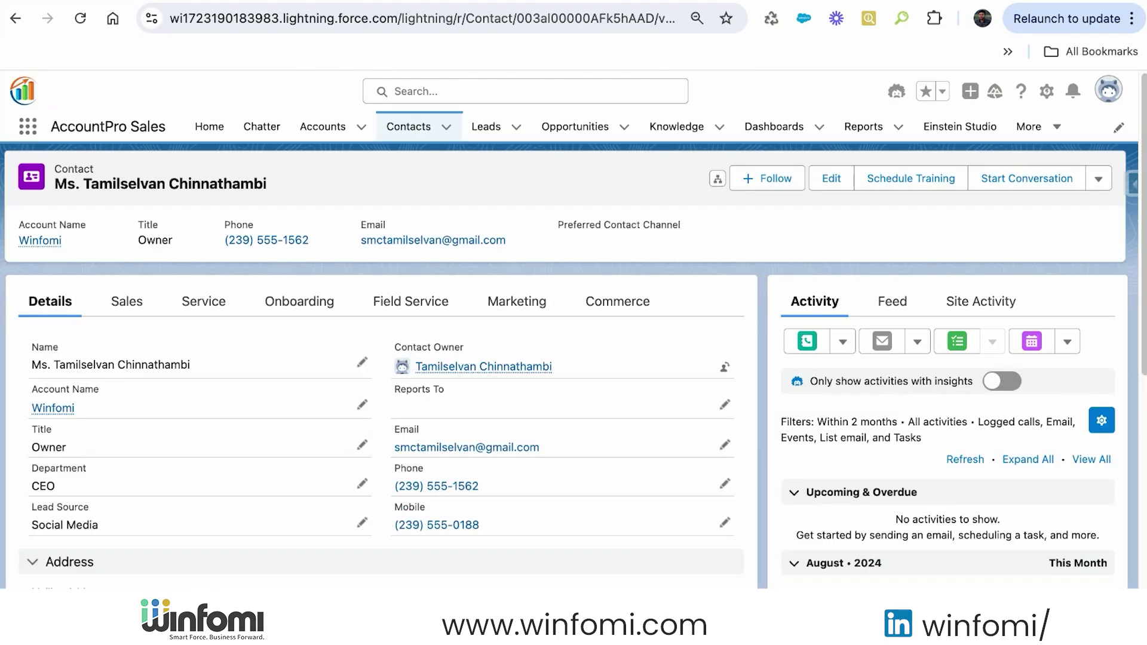
# - On the contact record, highlight the name and email, and expand then collapse the "Re: Test Email from Outlook" activity
pyautogui.moveTo(85, 185); pyautogui.dragTo(358, 191)
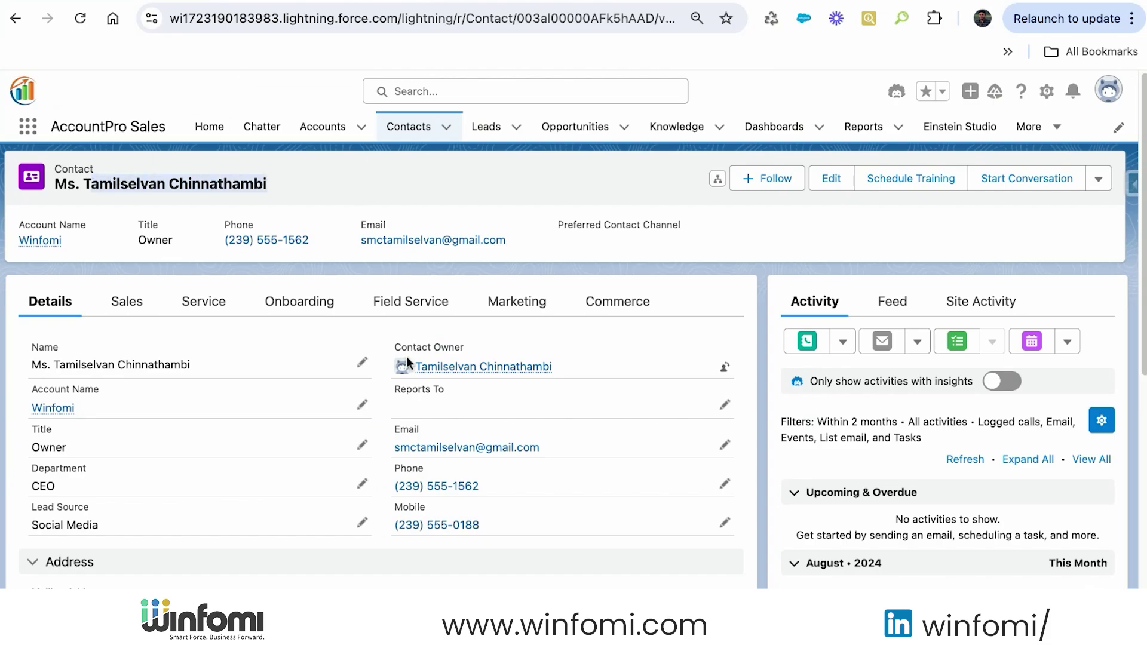
pyautogui.tripleClick(382, 447)
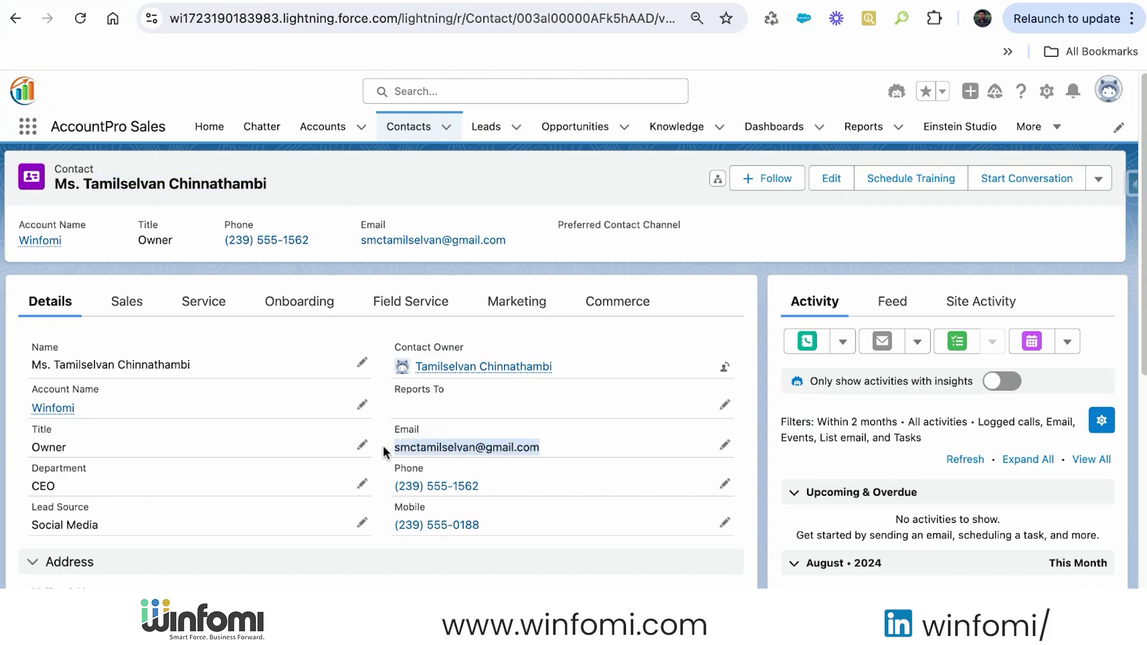
pyautogui.tripleClick(584, 449)
pyautogui.scroll(-2, 677, 439)
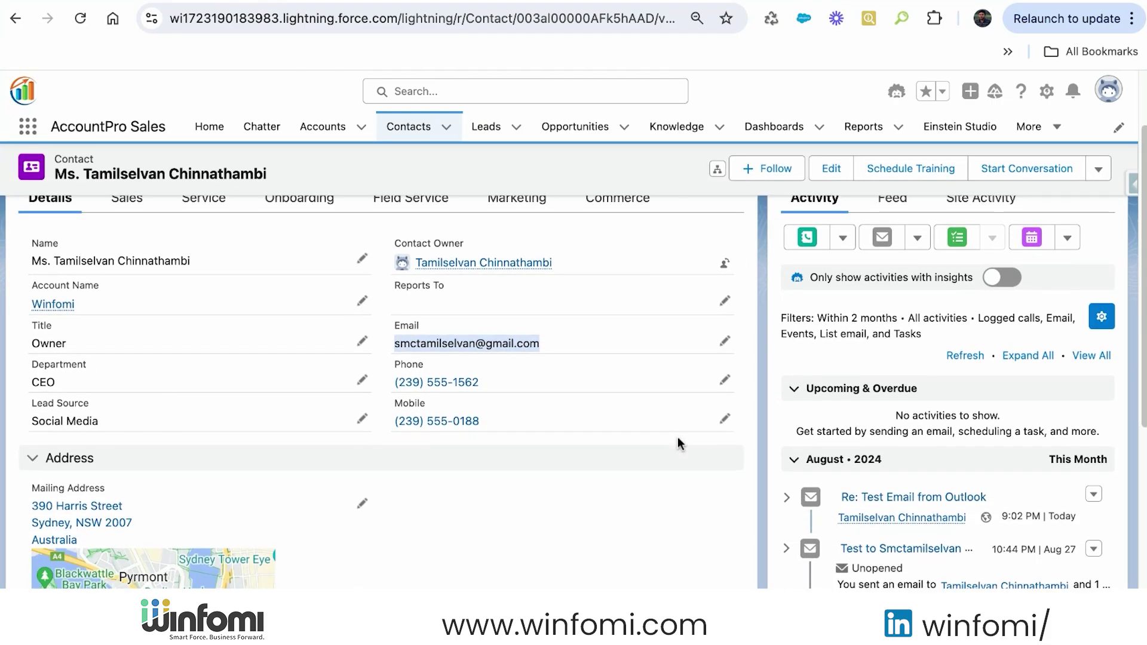
pyautogui.click(786, 498)
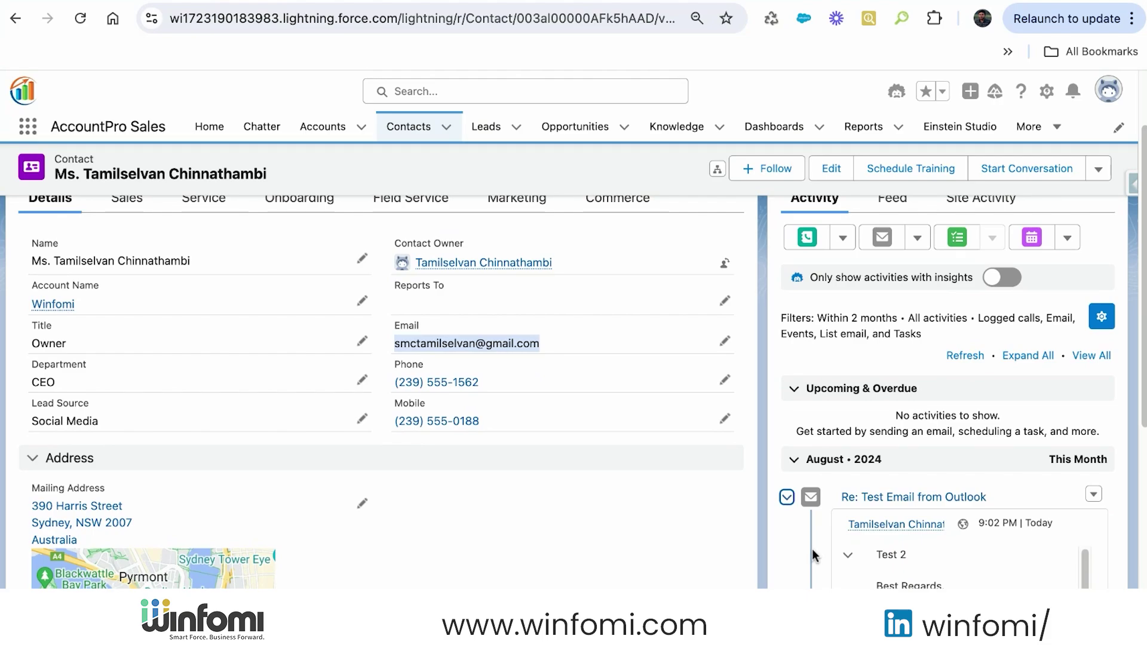
pyautogui.click(786, 498)
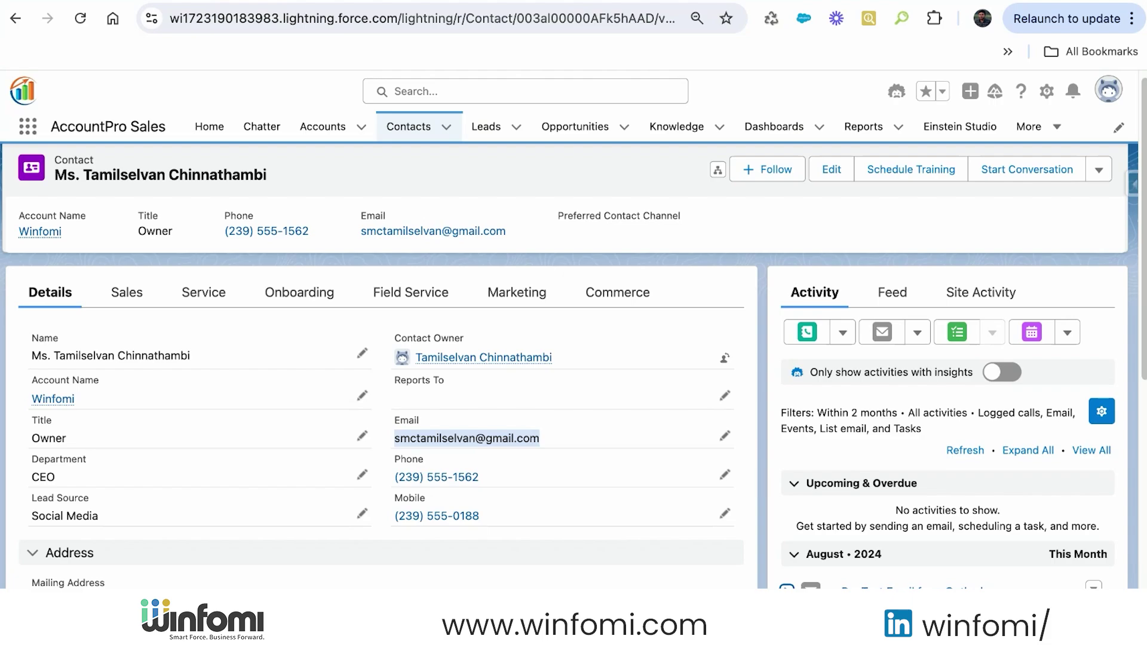
pyautogui.click(429, 212)
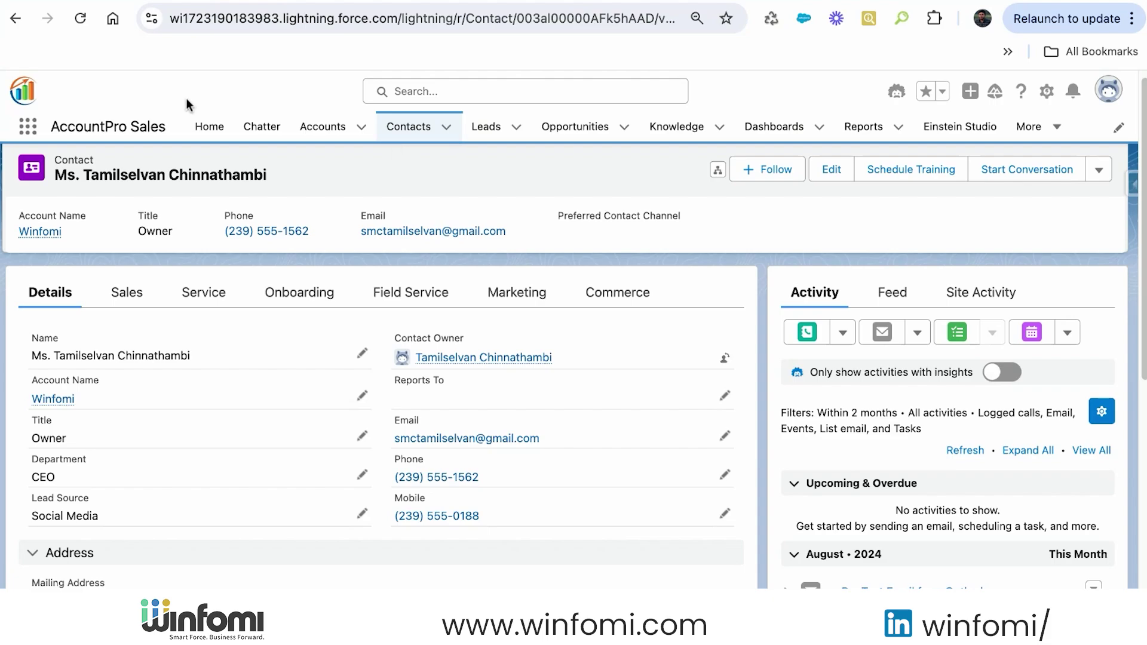
# - Search the App Launcher for "acti"
pyautogui.click(35, 125)
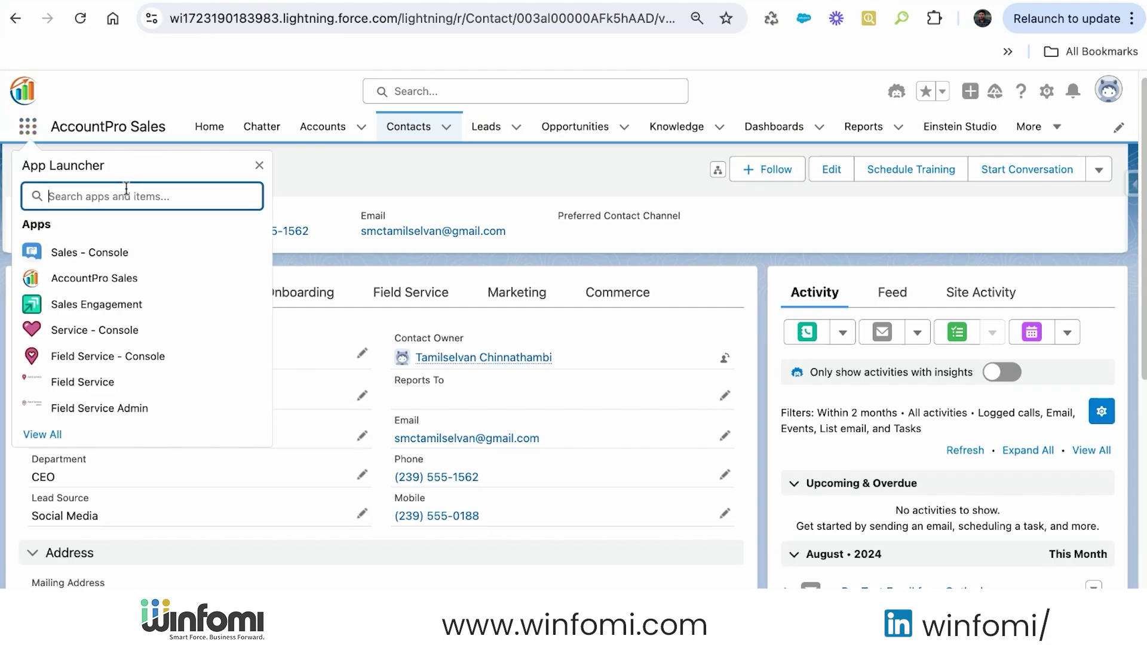
pyautogui.write('ac')
pyautogui.write('tio')
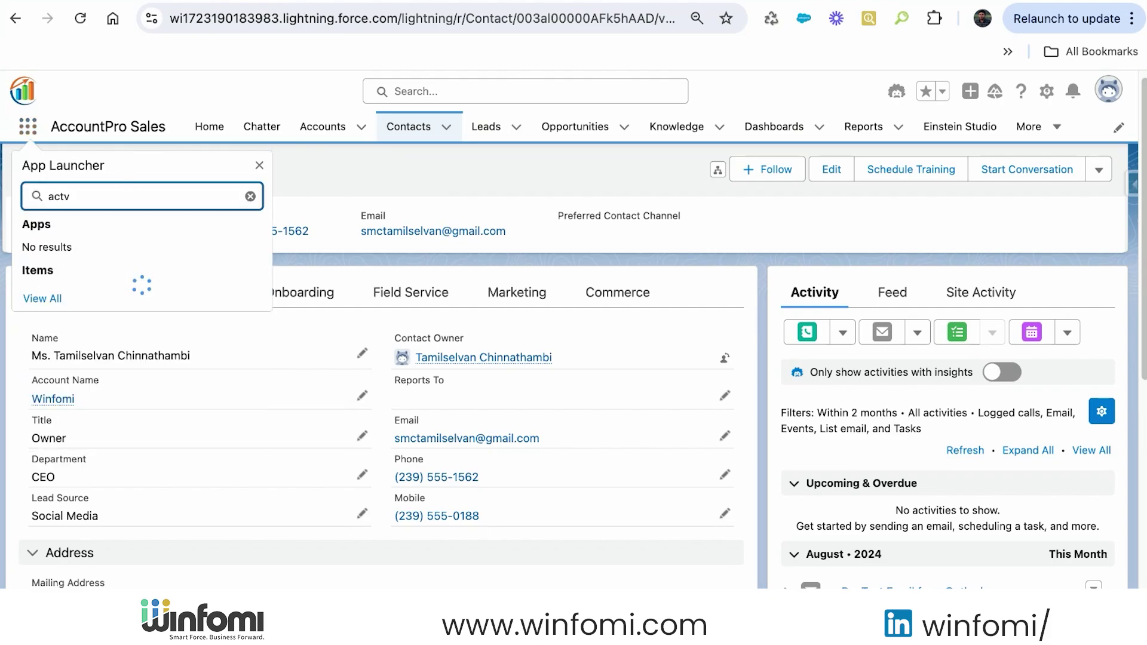
pyautogui.press('BackSpace')
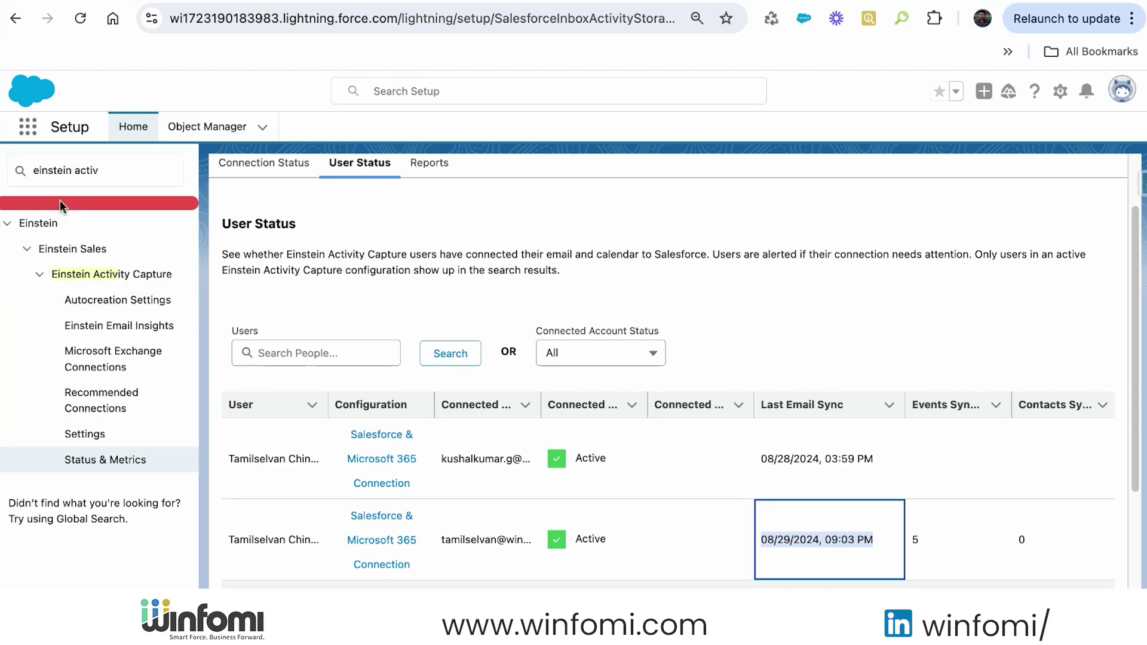
# - Open the Einstein Activity Capture settings in Setup and highlight the Activities Dashboard and Activity Metrics options
pyautogui.click(84, 434)
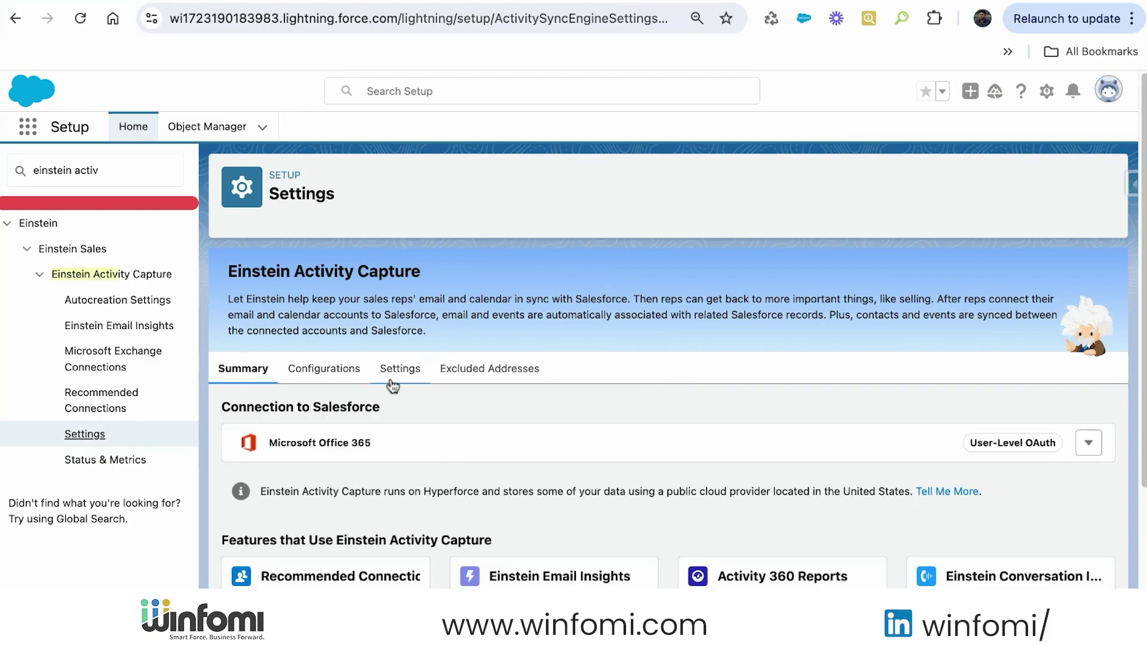
pyautogui.click(398, 369)
pyautogui.scroll(-10, 525, 442)
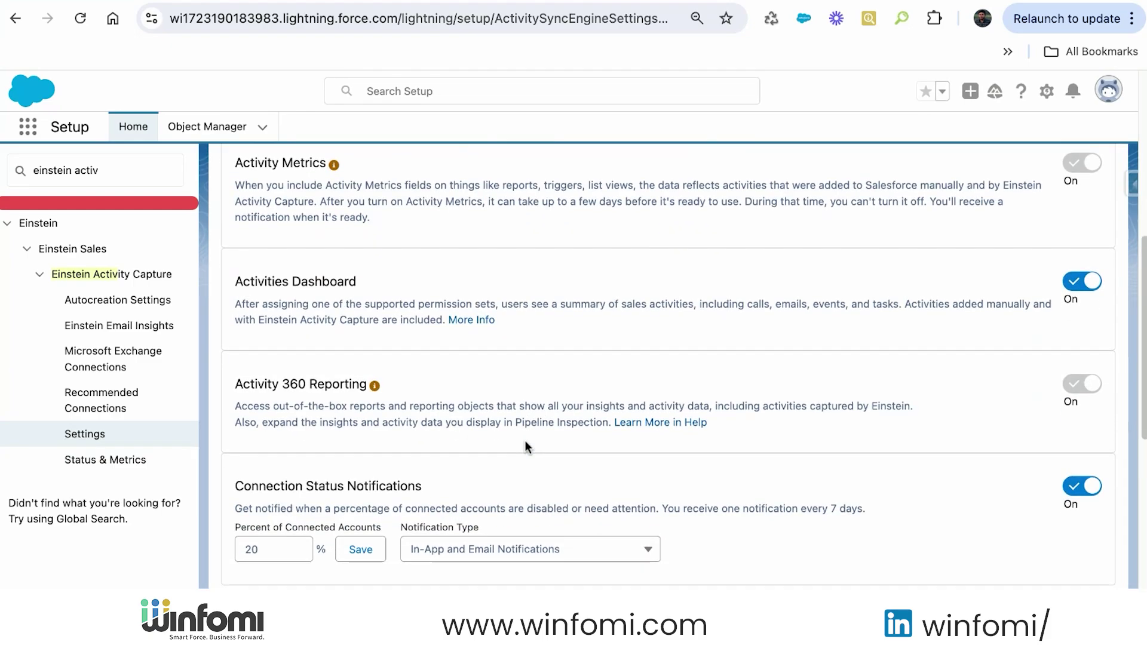
pyautogui.scroll(3, 524, 439)
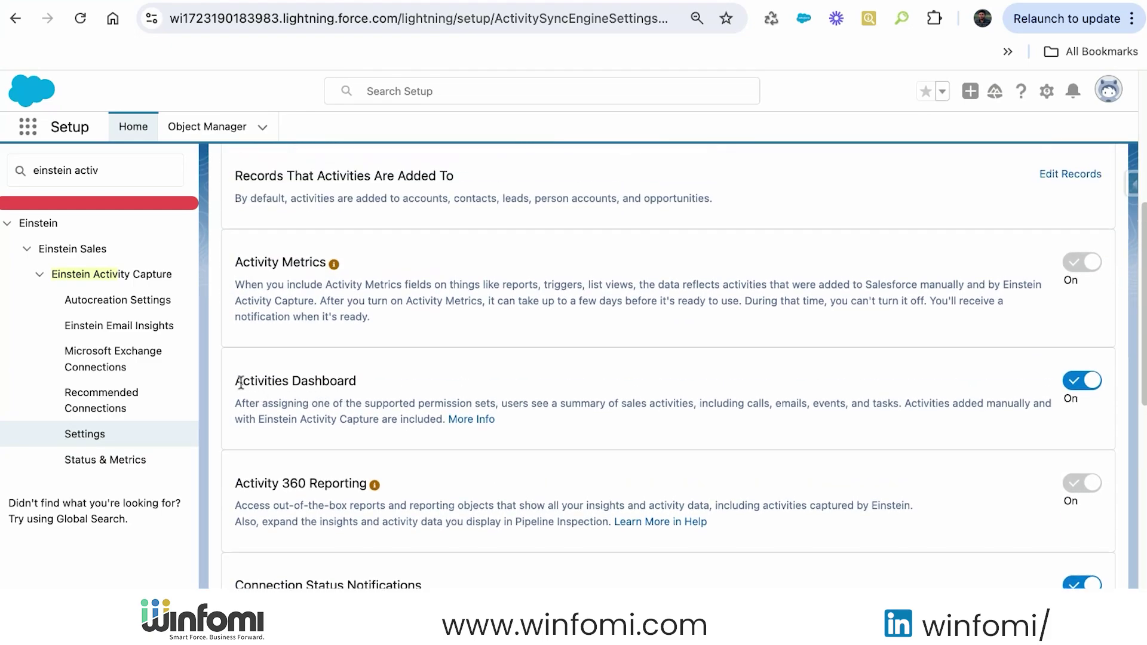
pyautogui.moveTo(242, 381); pyautogui.dragTo(508, 383)
pyautogui.scroll(2, 848, 514)
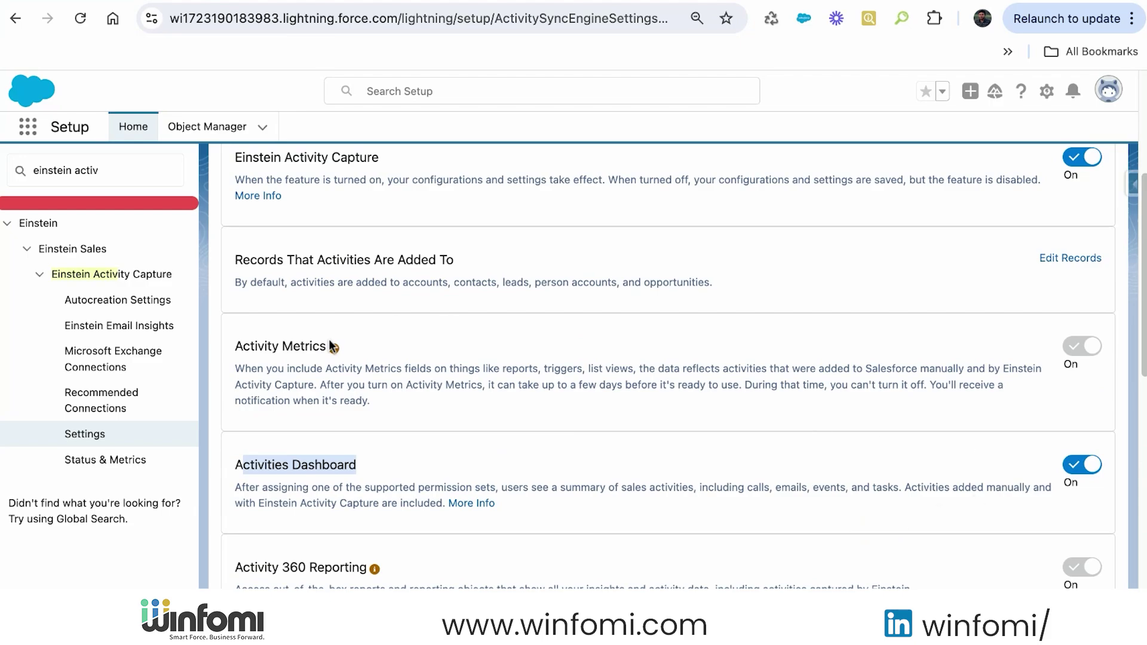
pyautogui.moveTo(231, 346); pyautogui.dragTo(392, 346)
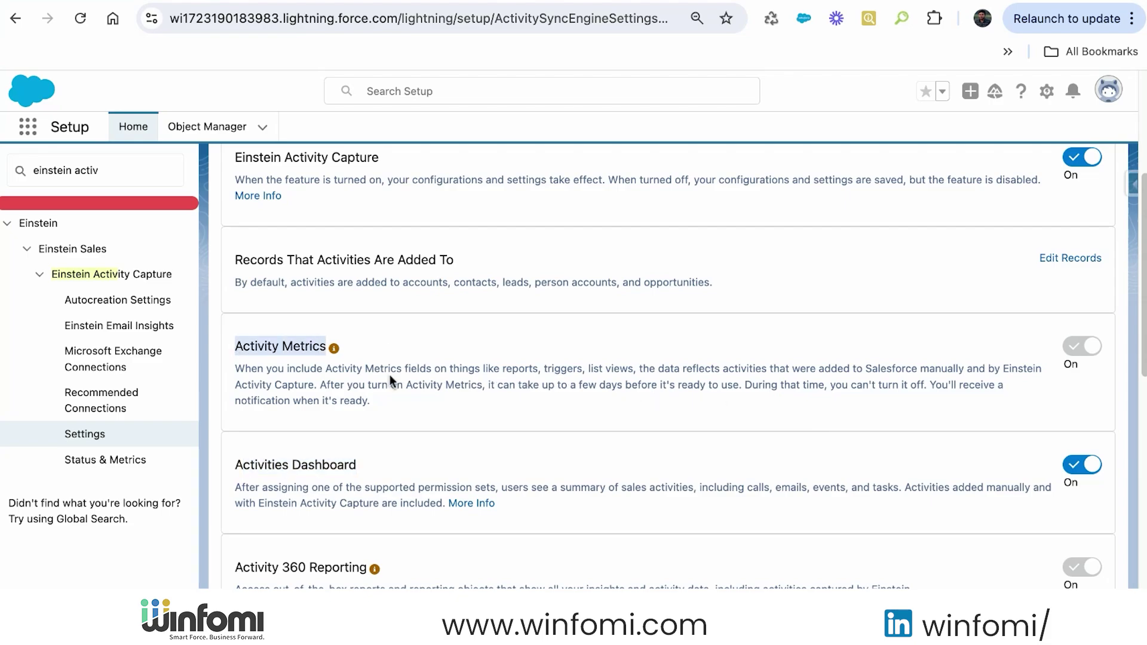
pyautogui.moveTo(332, 348)
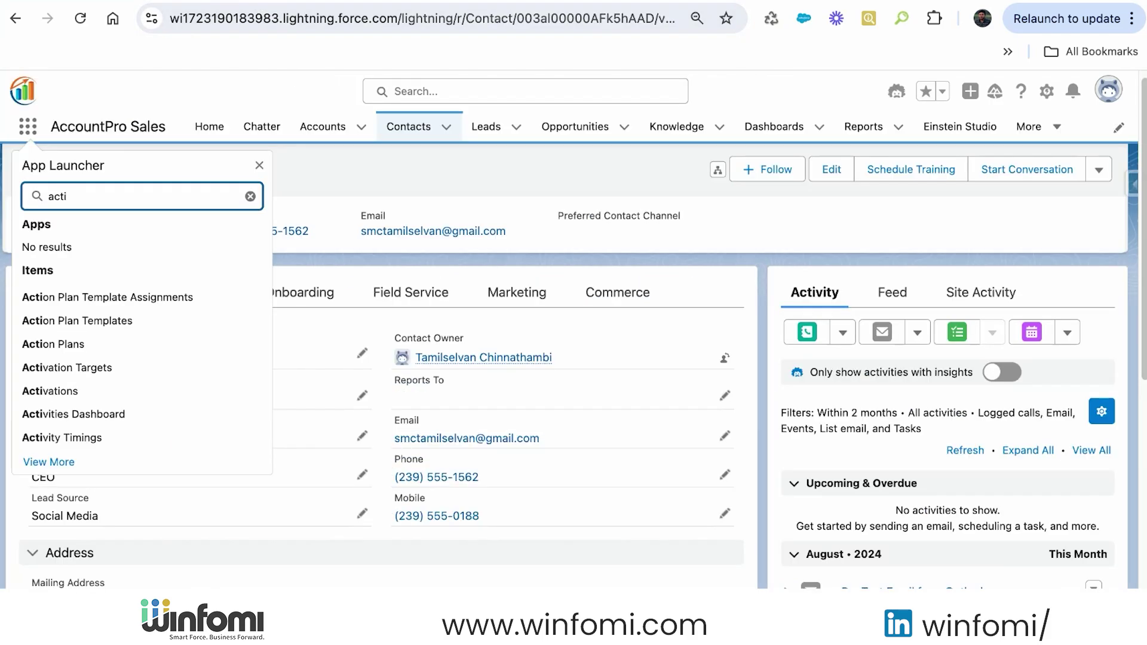
# - Open the Activities Dashboard and inspect the activity count of the first user in the Total Activities chart
pyautogui.click(74, 414)
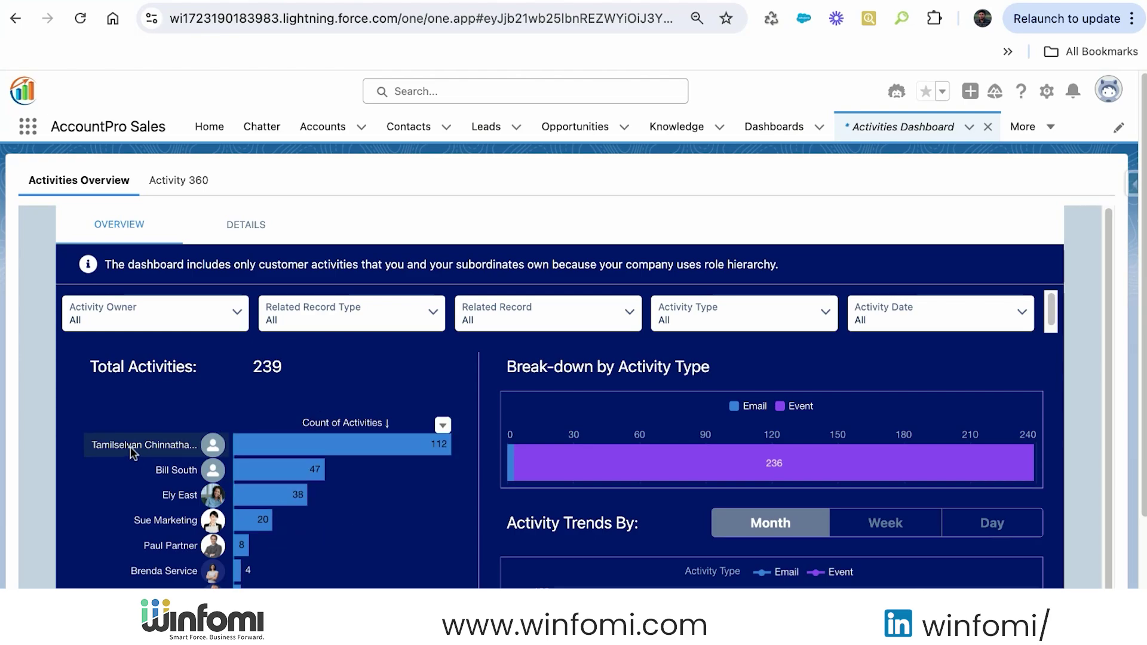
pyautogui.moveTo(385, 449)
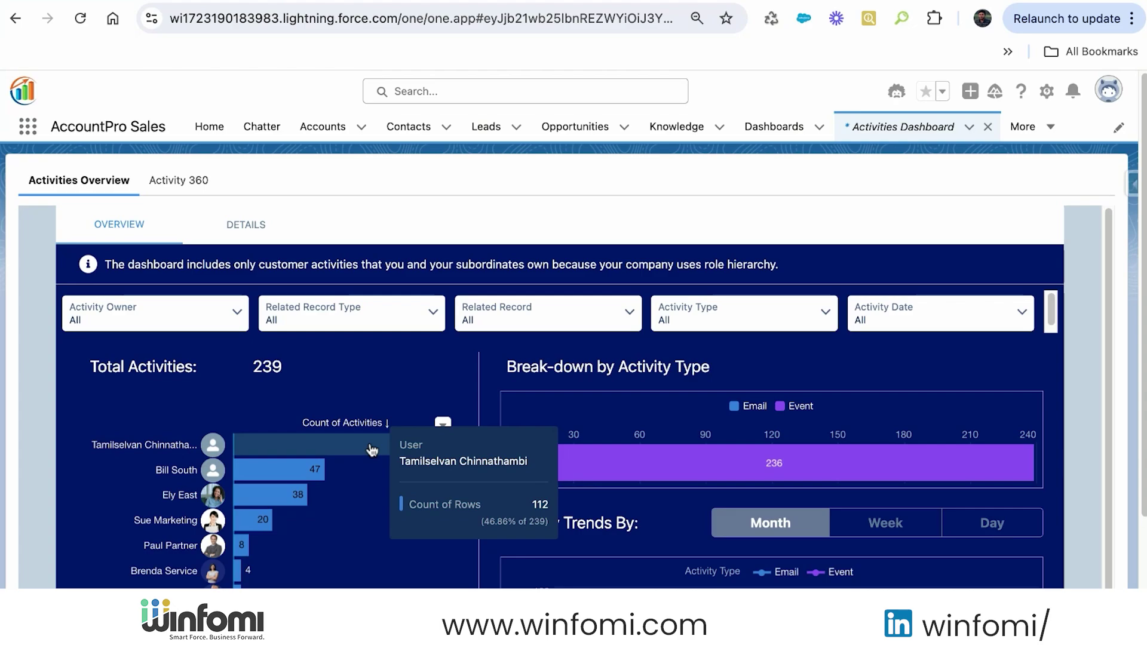
# - View the available options of the Activity Type and Activity Date filters, then close them without applying anything
pyautogui.click(717, 312)
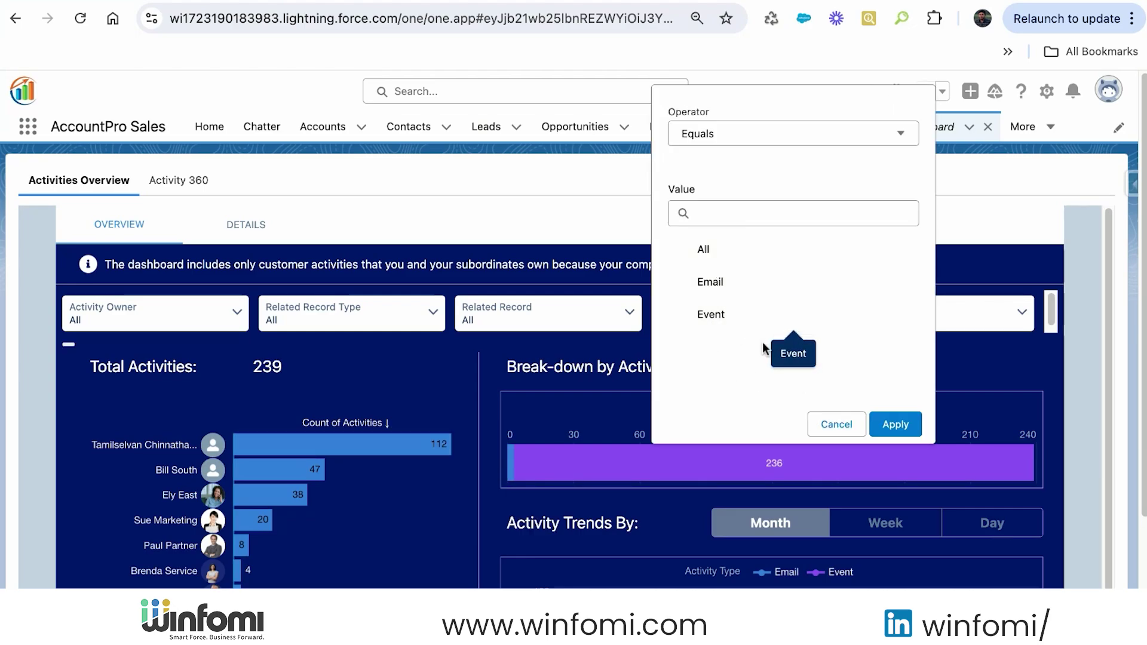
pyautogui.click(836, 426)
pyautogui.click(918, 325)
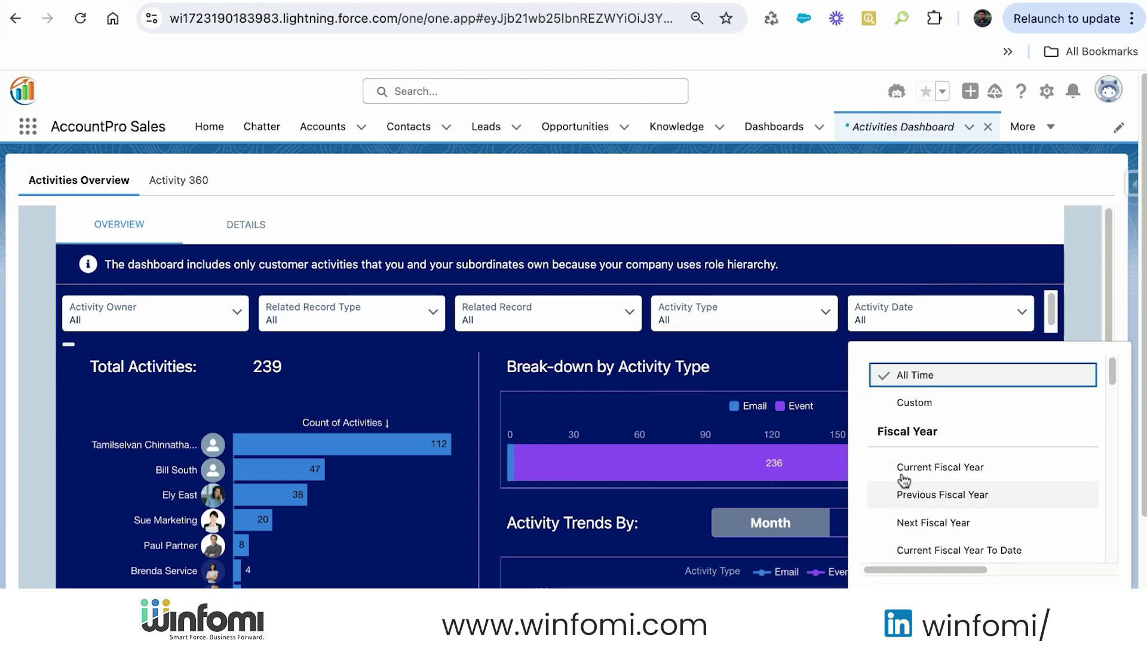
pyautogui.click(794, 341)
# - Inspect the Email and Event segments of the Break-down by Activity Type chart and the latest points in the monthly activity trends
pyautogui.scroll(-1, 913, 326)
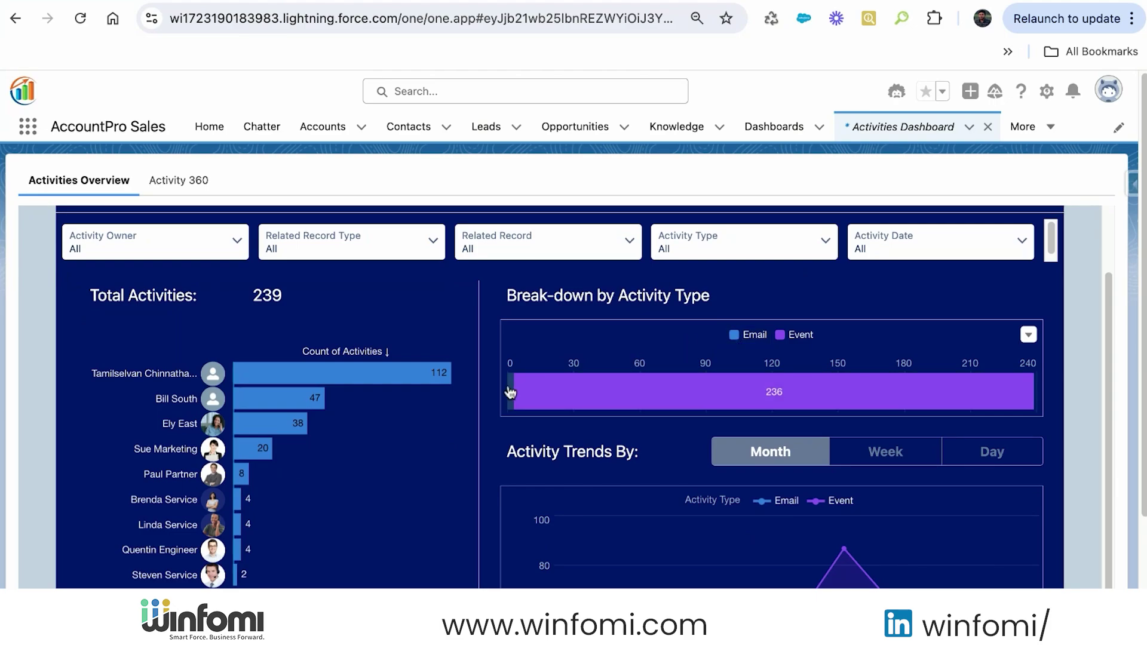
pyautogui.moveTo(510, 392)
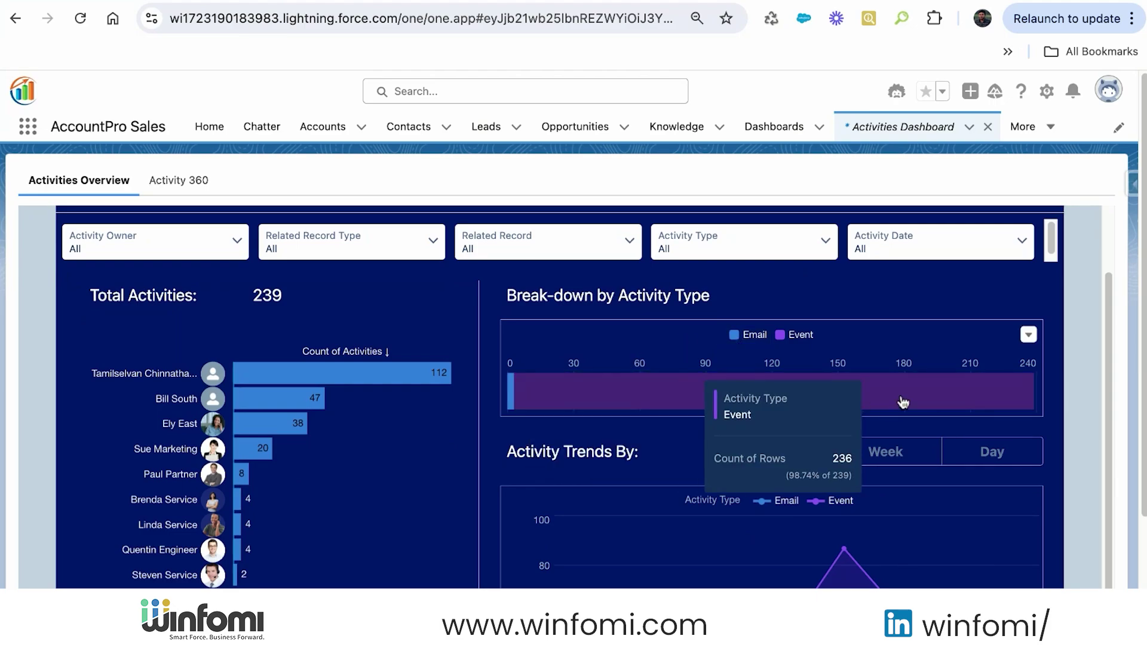
pyautogui.scroll(-2, 914, 399)
pyautogui.moveTo(512, 274)
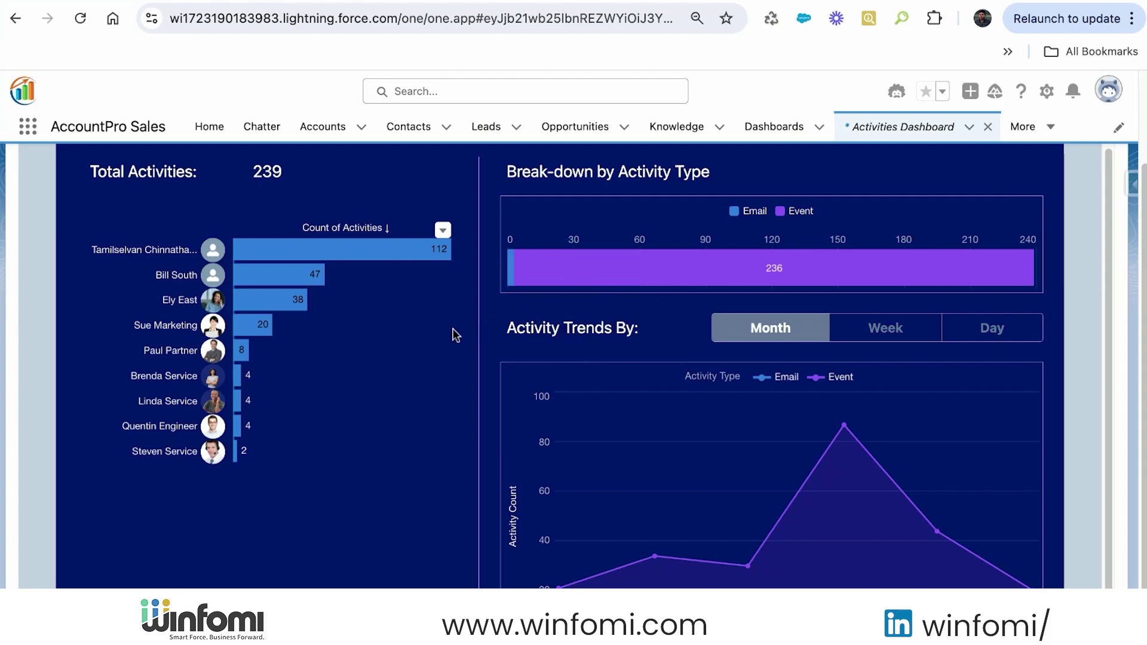
pyautogui.scroll(1, 456, 335)
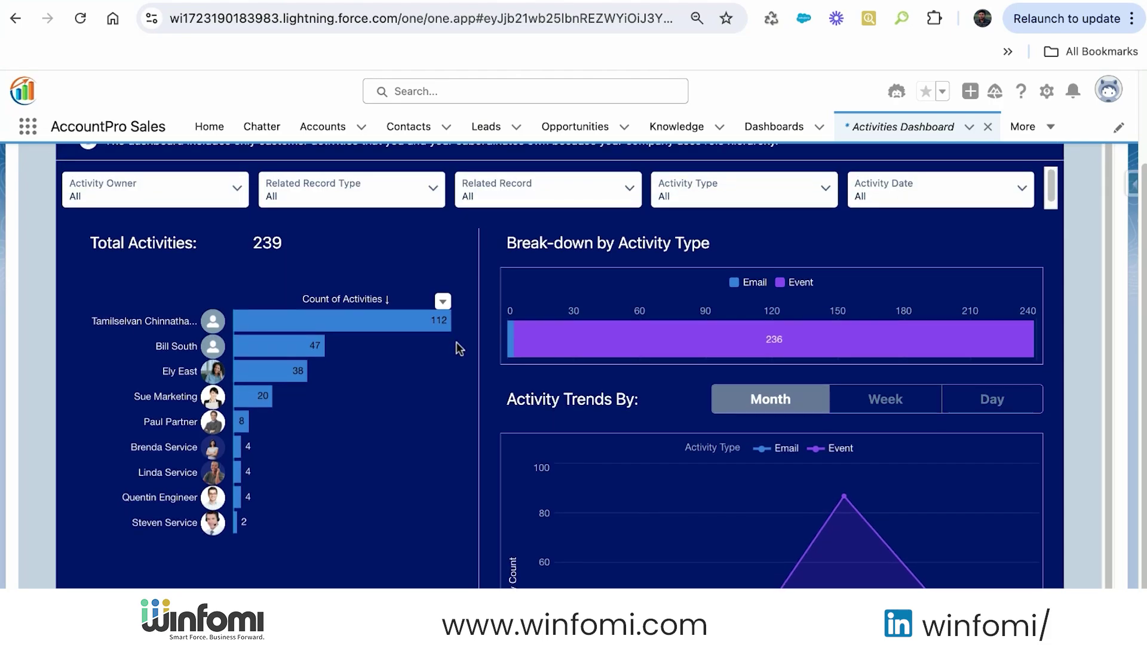
pyautogui.scroll(1, 458, 349)
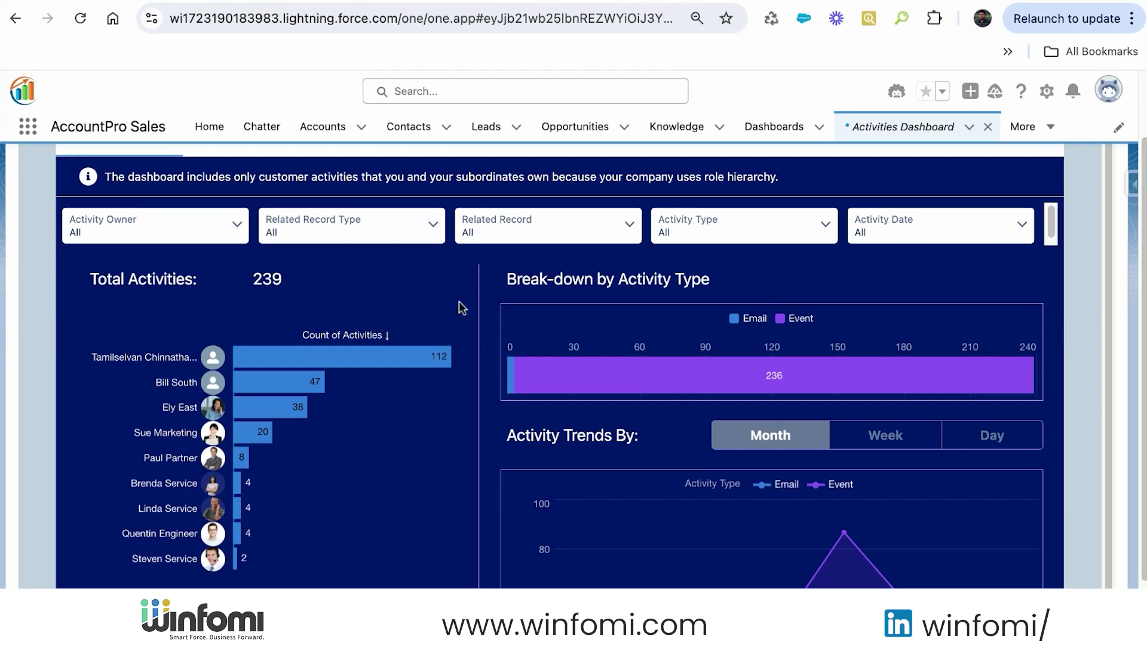
pyautogui.moveTo(512, 368)
pyautogui.scroll(-3, 453, 432)
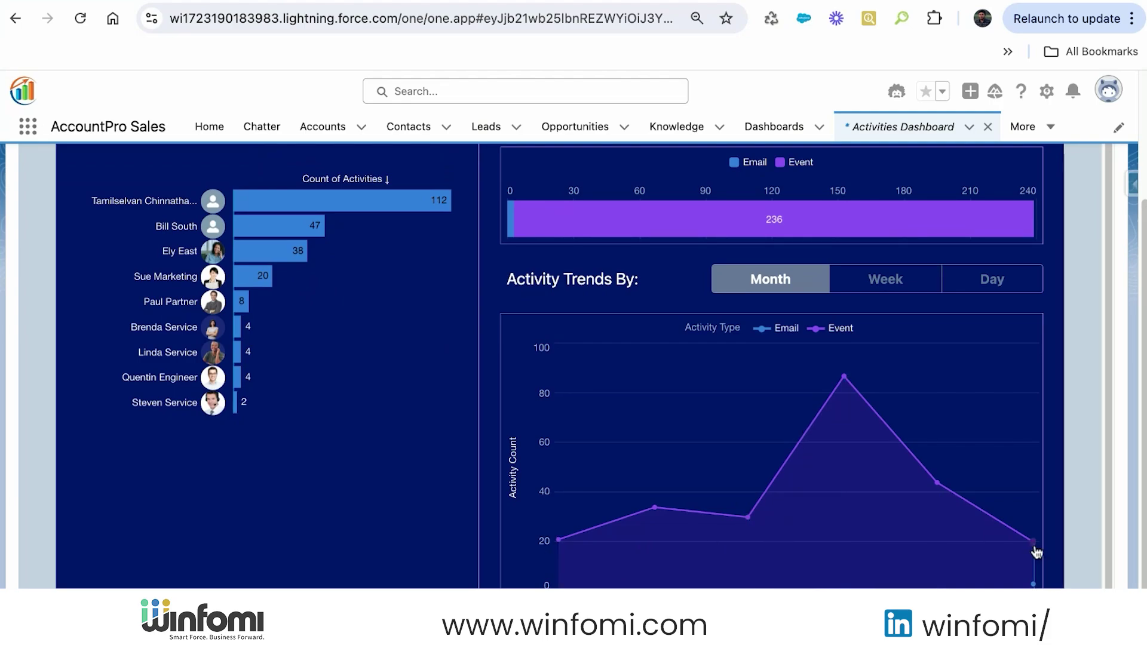
pyautogui.moveTo(1036, 551)
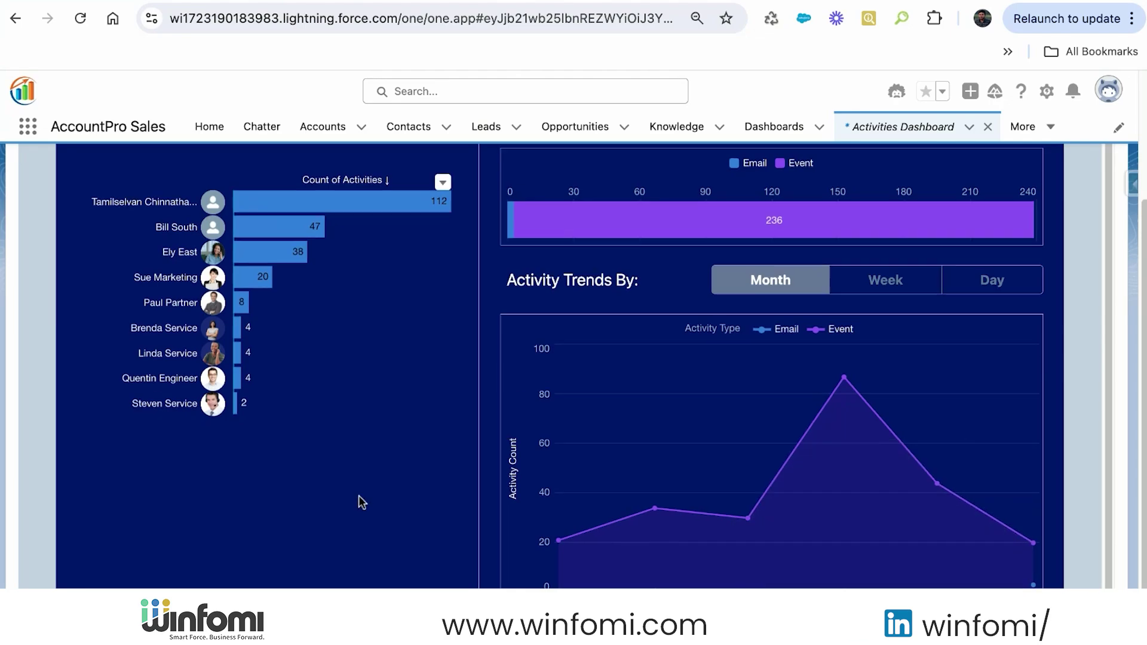
# - Open the Activities Dashboard details and examine the User Activity Breakdown Comparison, Activities by Accounts and Activities by Opportunities charts
pyautogui.scroll(1, 358, 496)
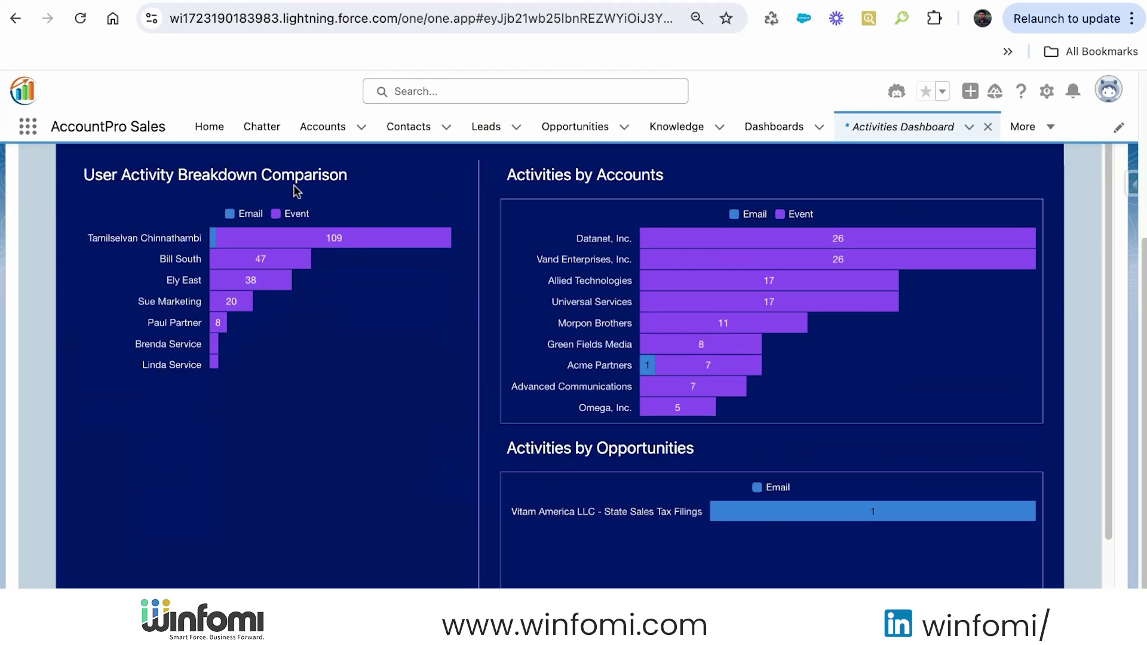
pyautogui.scroll(3, 486, 392)
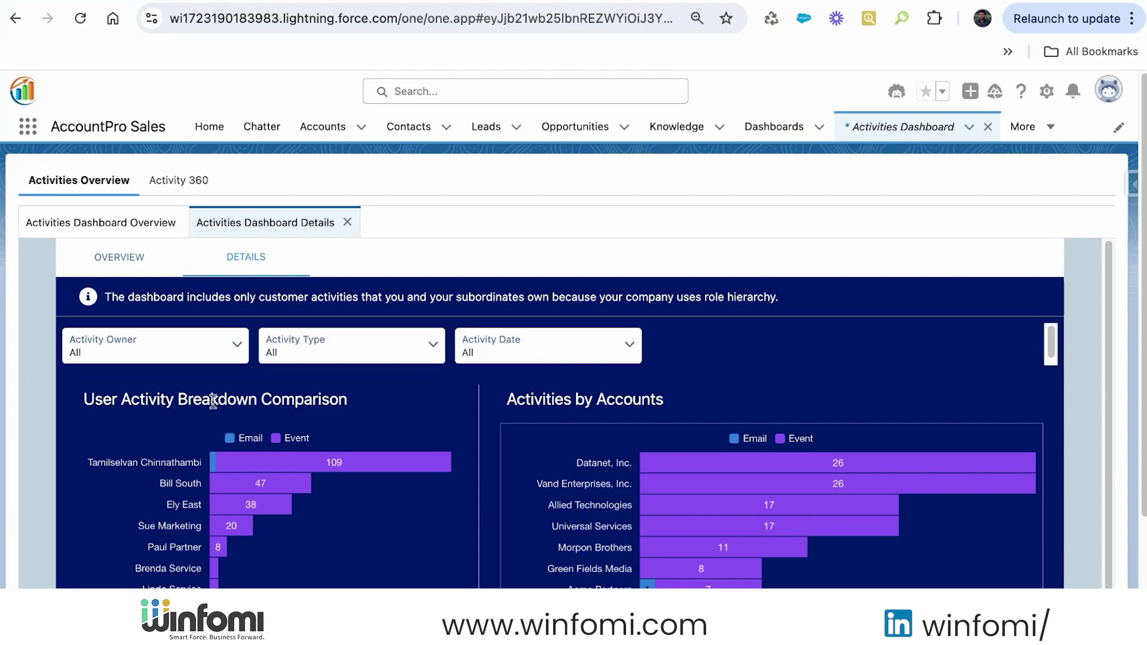
pyautogui.scroll(-2, 471, 444)
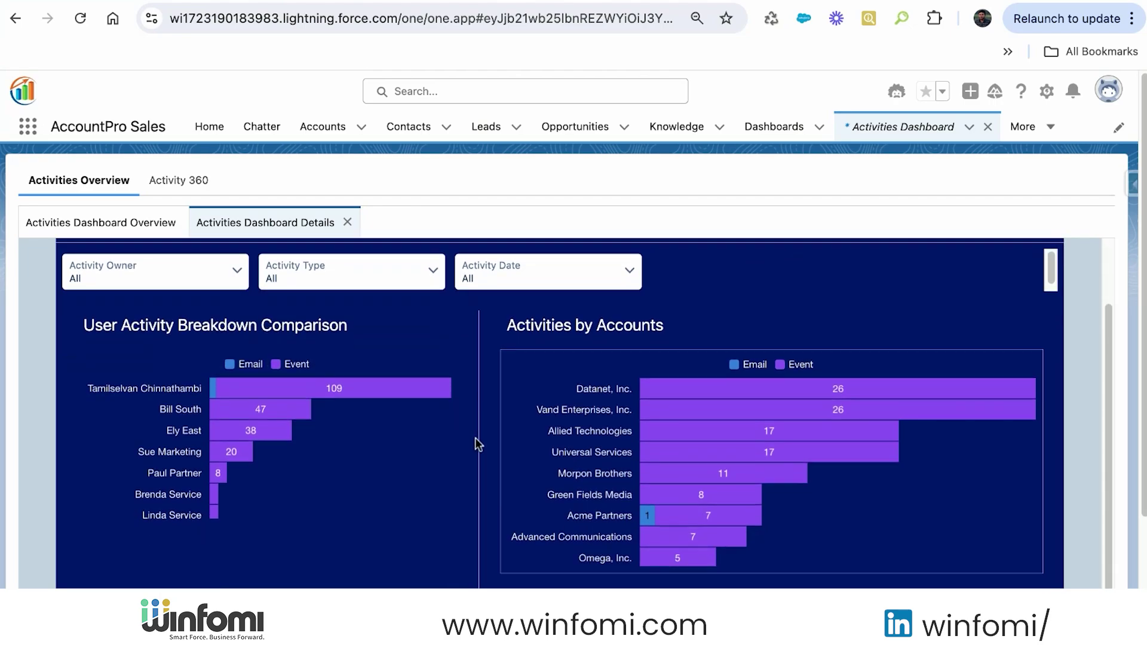
pyautogui.scroll(-1, 476, 443)
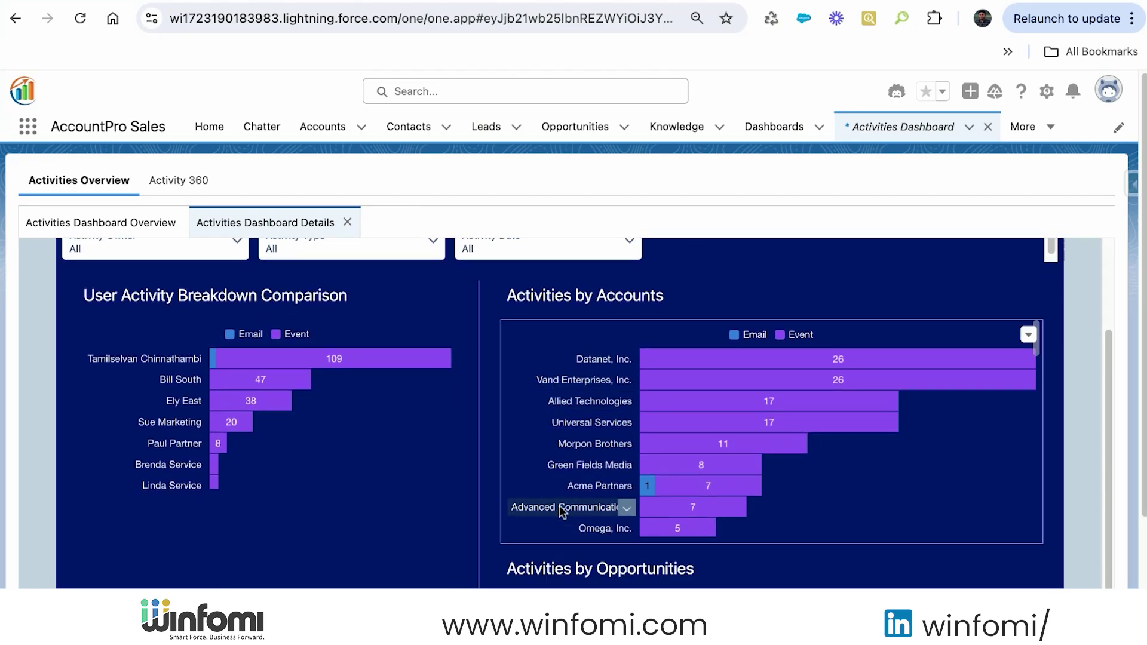
pyautogui.scroll(-5, 555, 419)
pyautogui.scroll(-4, 556, 581)
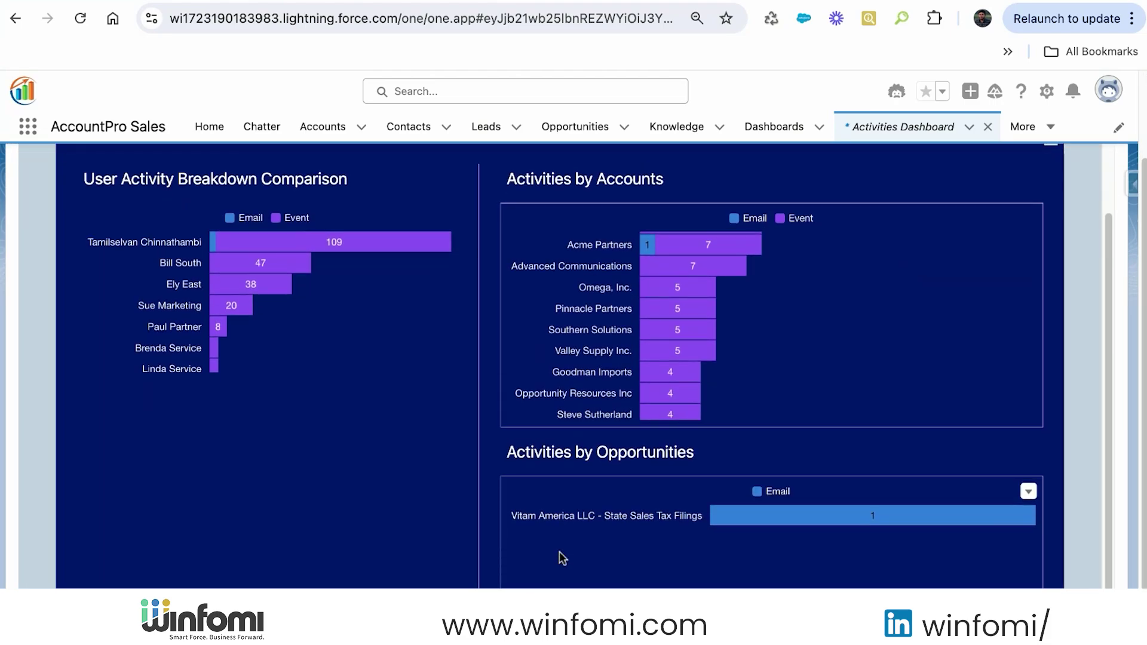
pyautogui.scroll(2, 558, 441)
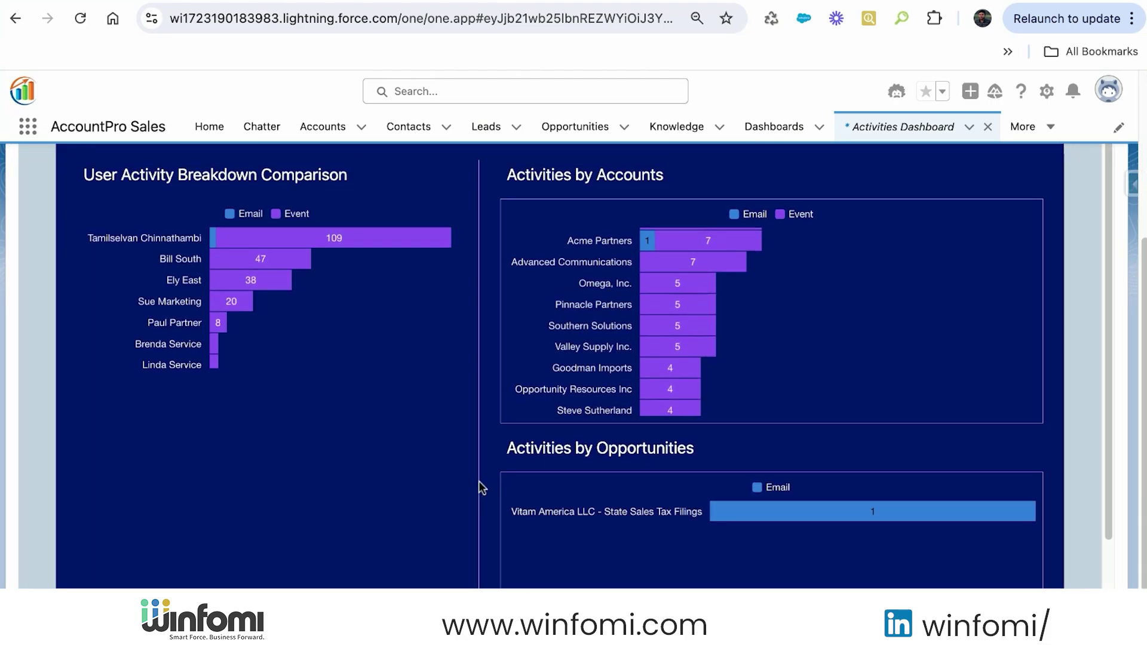
pyautogui.scroll(-2, 537, 436)
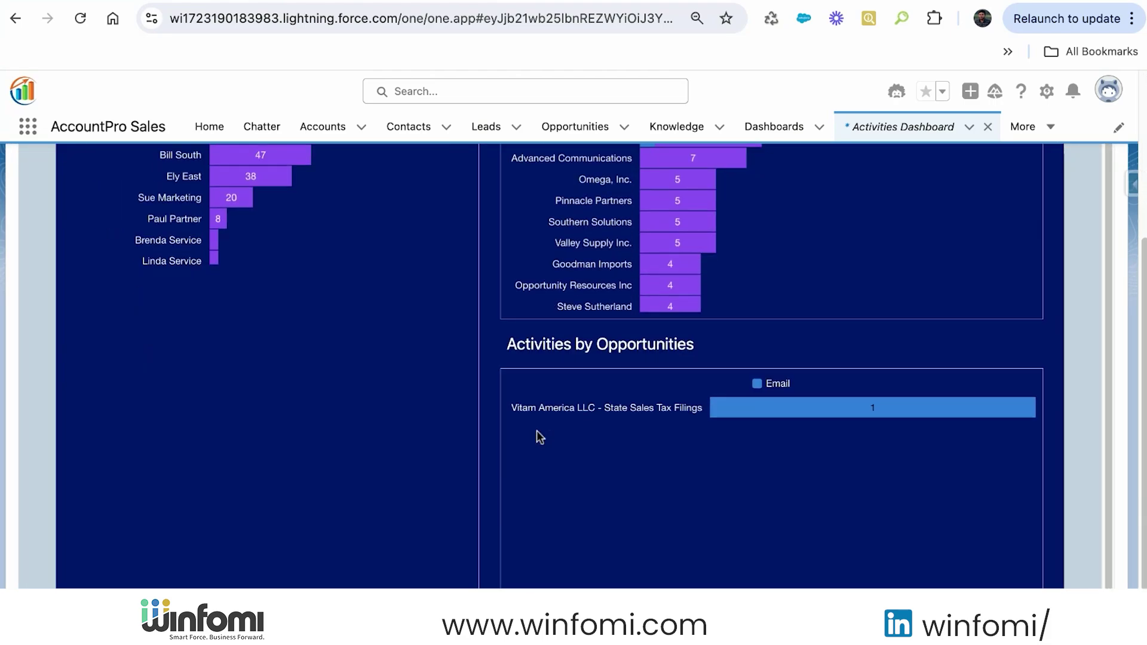
pyautogui.scroll(2, 597, 430)
pyautogui.scroll(4, 660, 388)
pyautogui.scroll(3, 1119, 299)
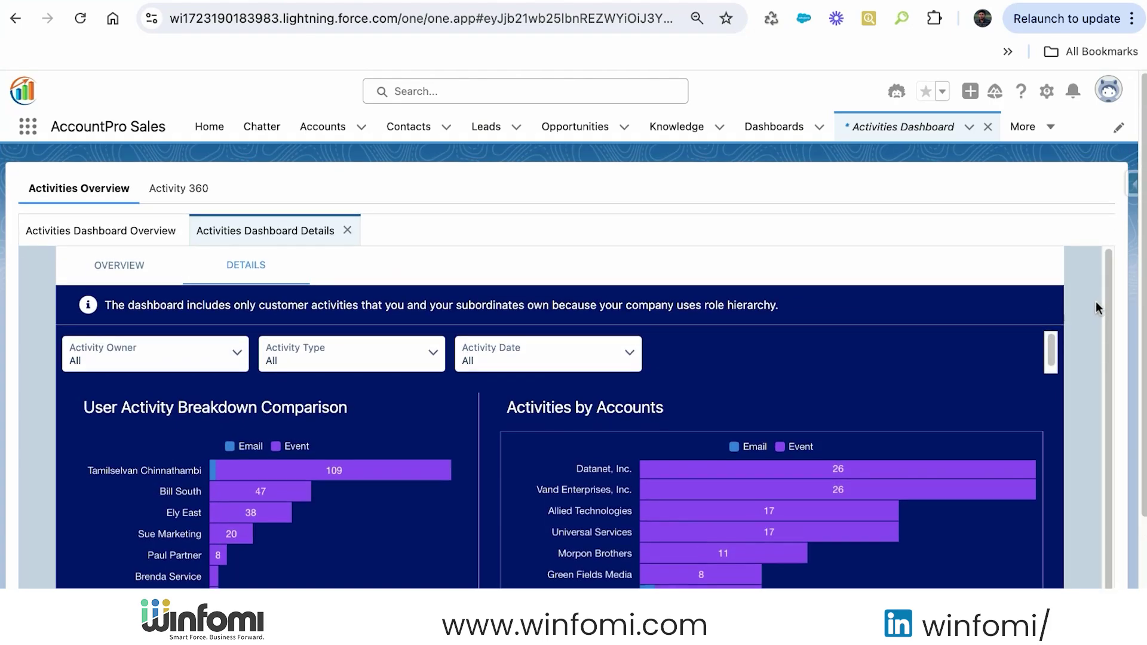
# - Open Activity 360 and refresh the "My Team's Activities this Month" dashboard
pyautogui.click(178, 180)
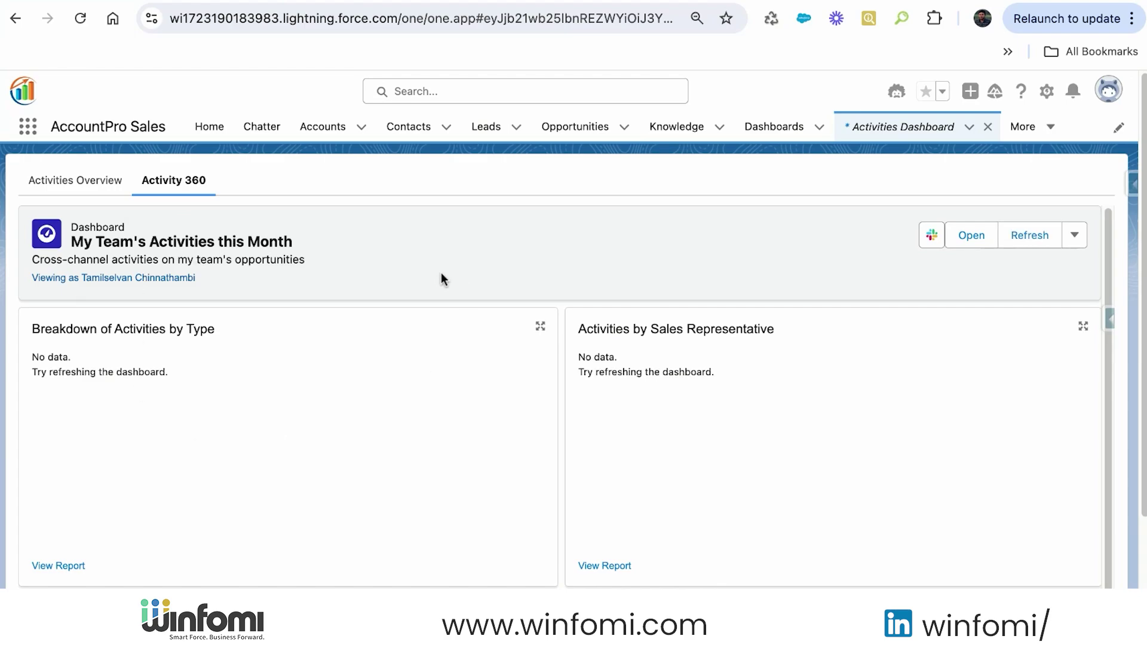
pyautogui.click(1031, 246)
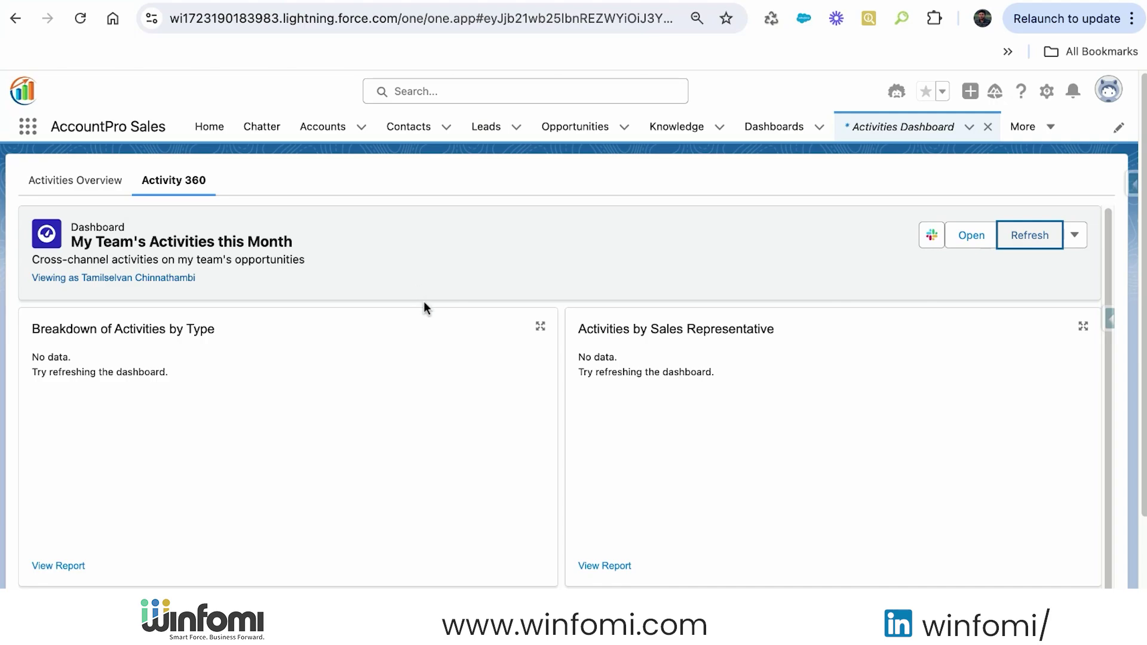
pyautogui.click(1009, 248)
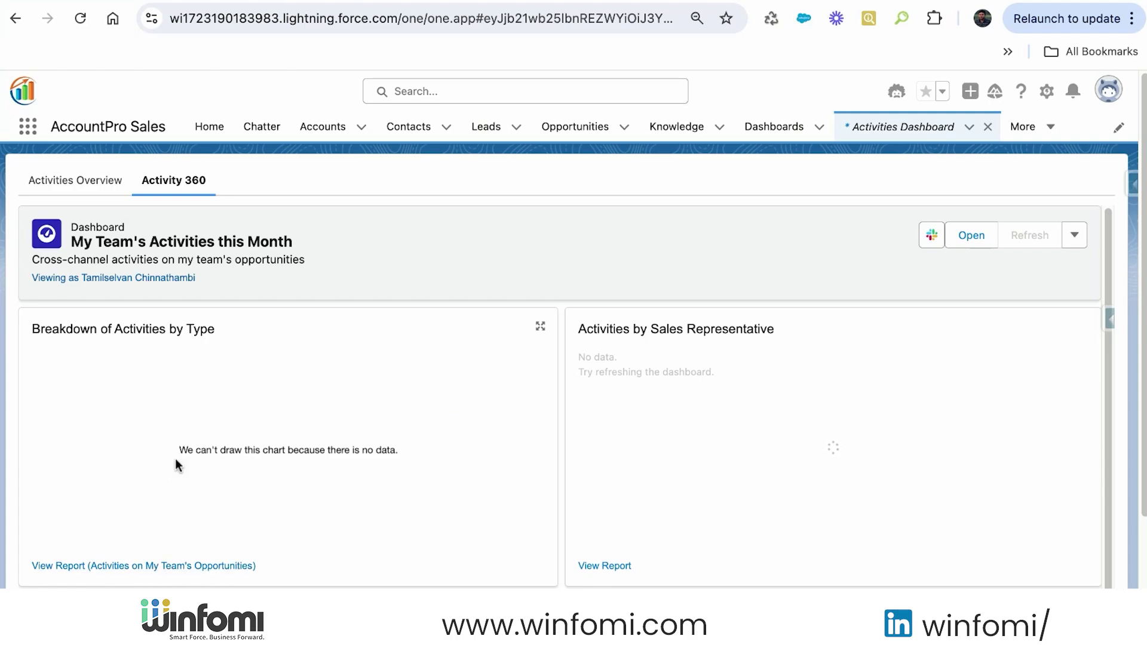
# - Look through the refreshed Activity 360 charts and return to the Activities Overview
pyautogui.scroll(-2, 305, 476)
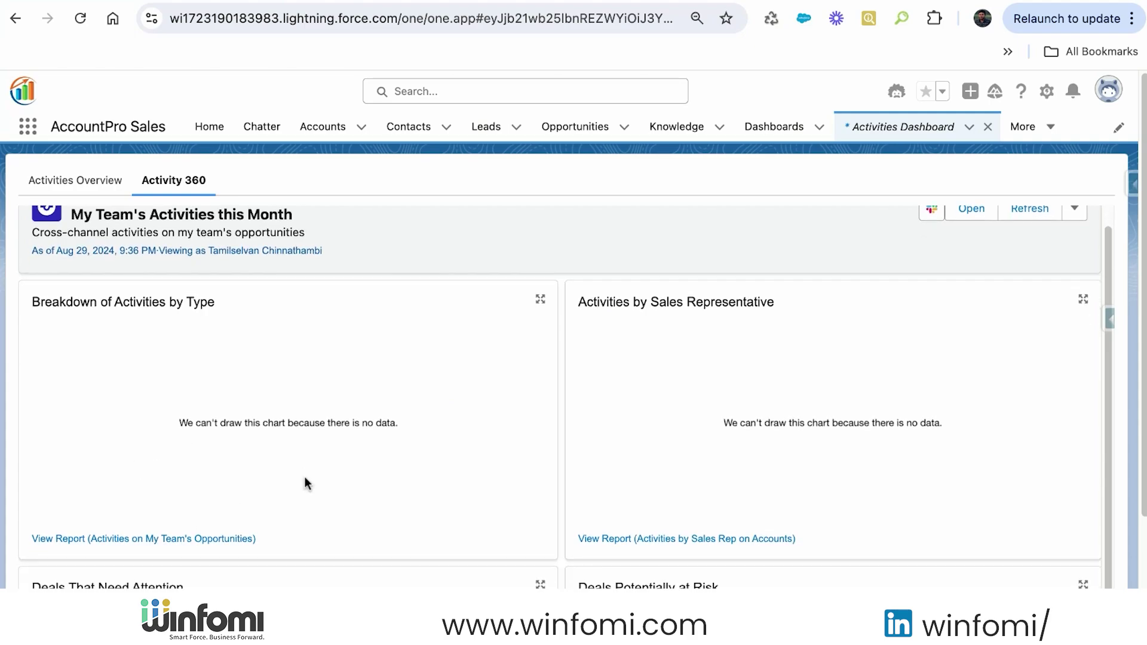
pyautogui.scroll(-10, 305, 478)
pyautogui.scroll(12, 296, 514)
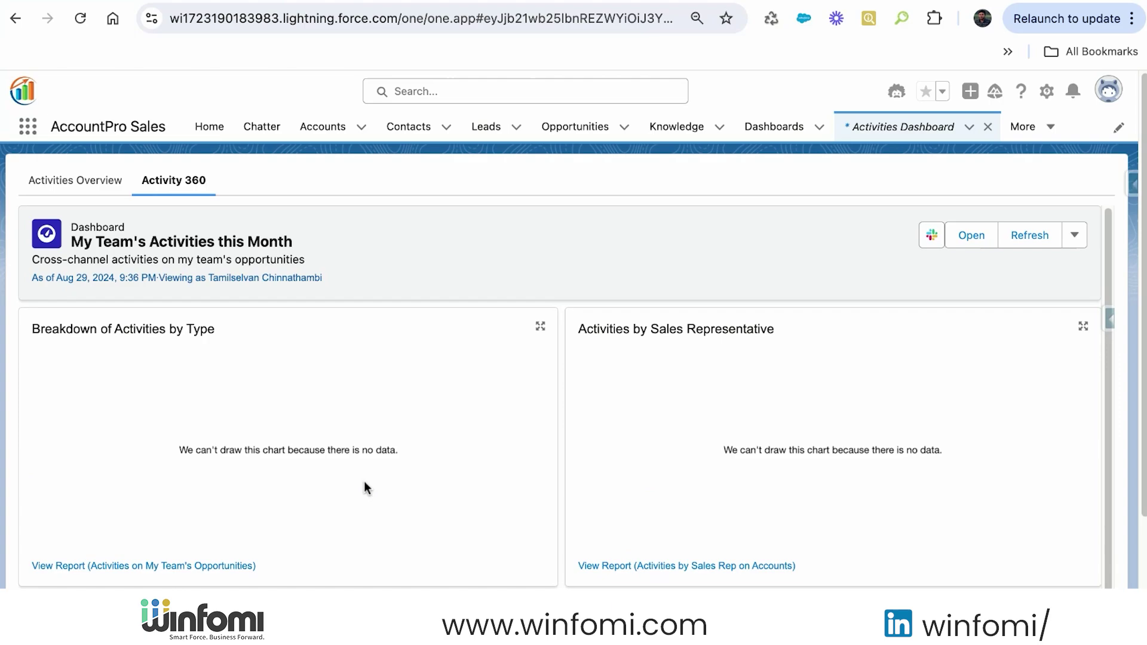
pyautogui.click(94, 190)
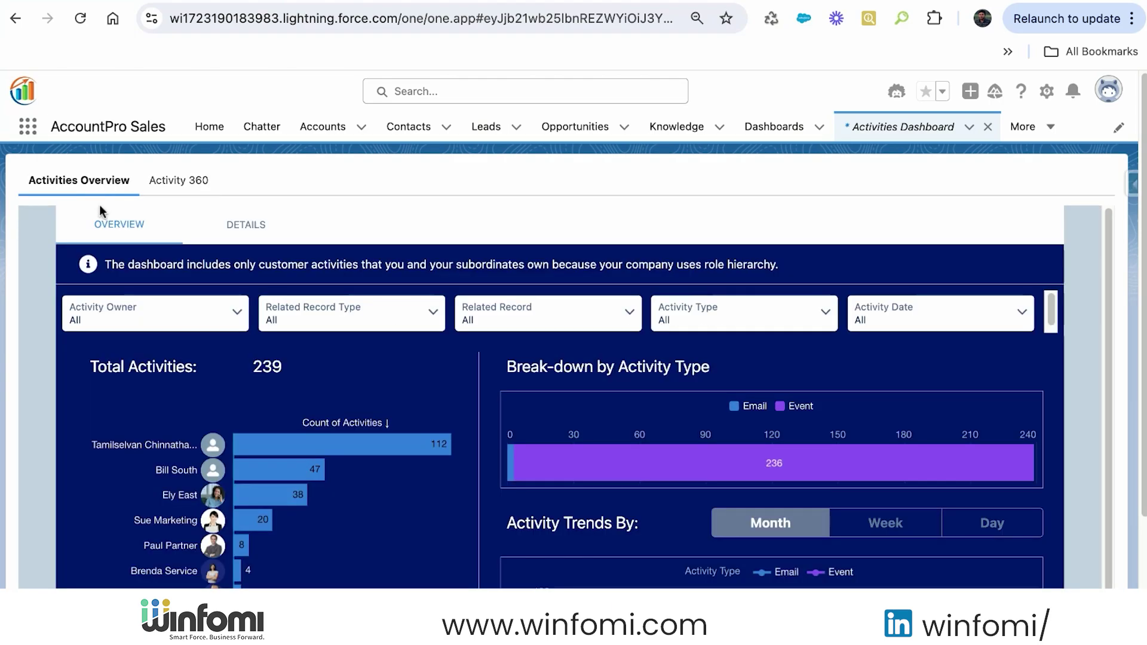